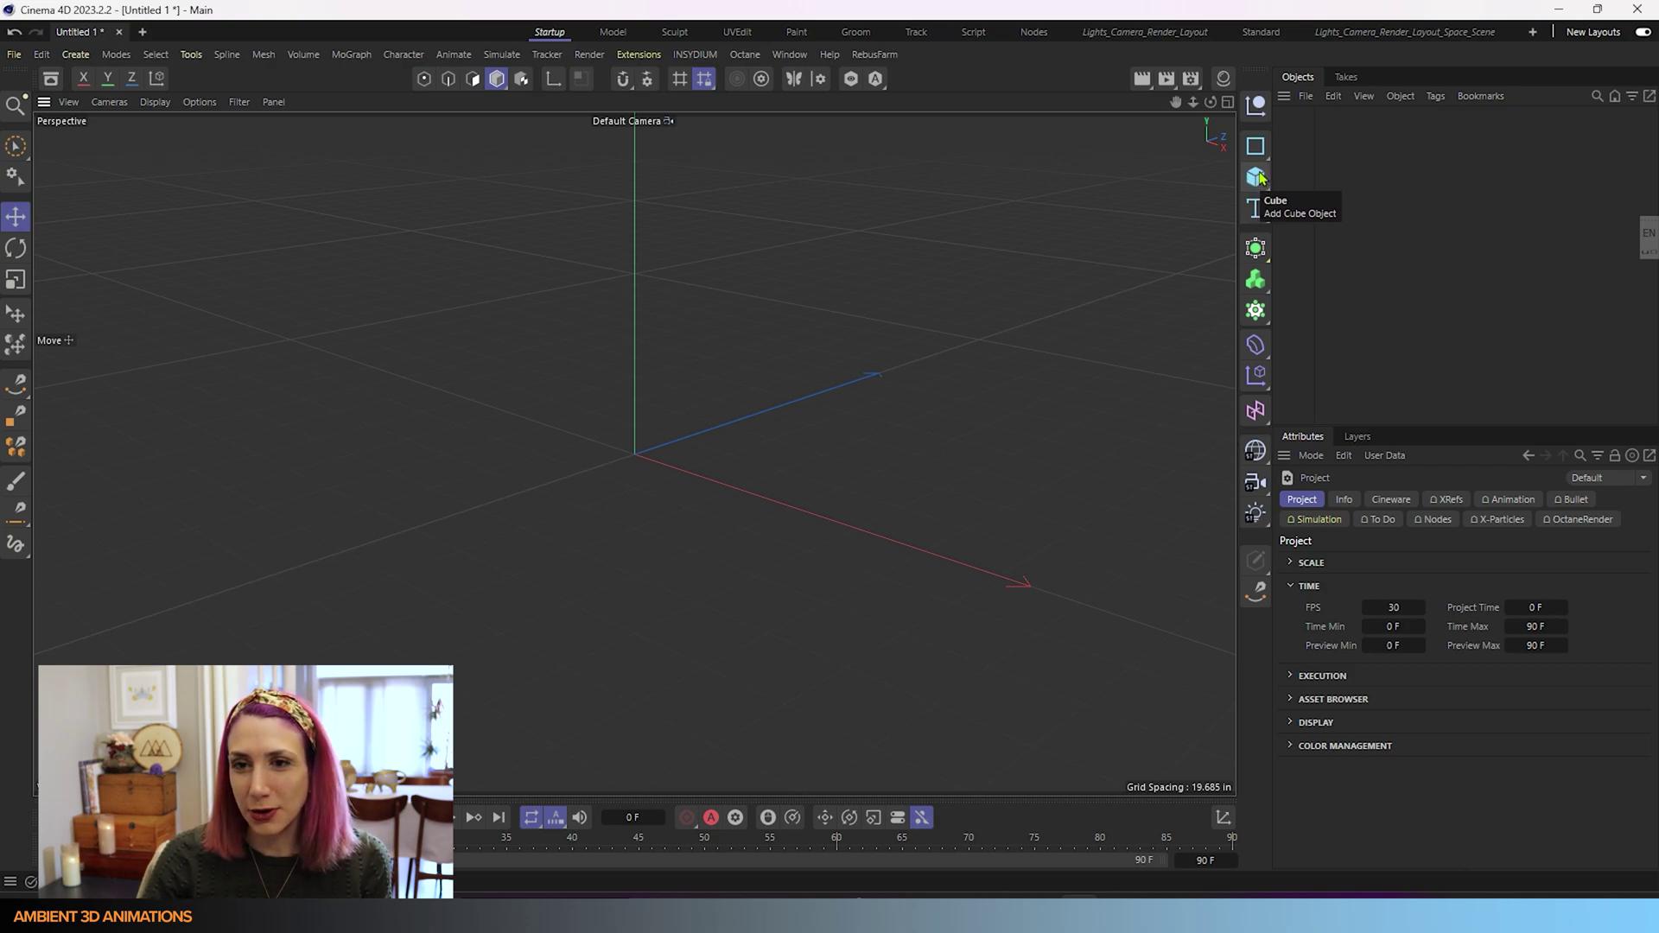
Add a cube and display it with Gouraud Shading (Lines)
click(1255, 178)
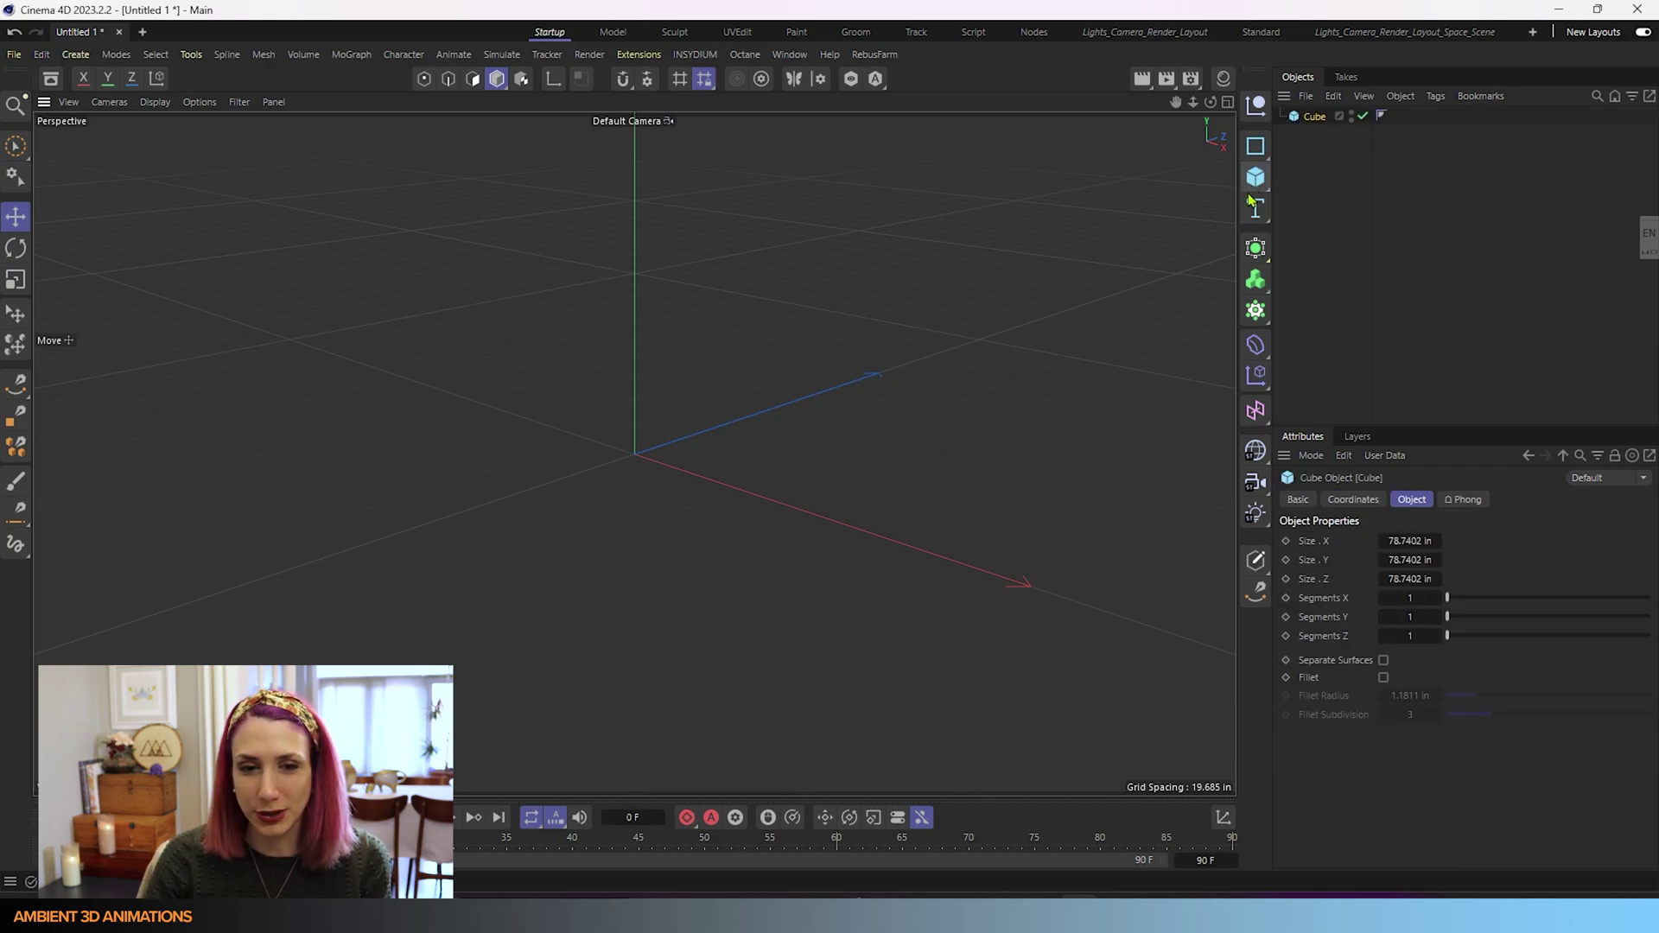
click(109, 102)
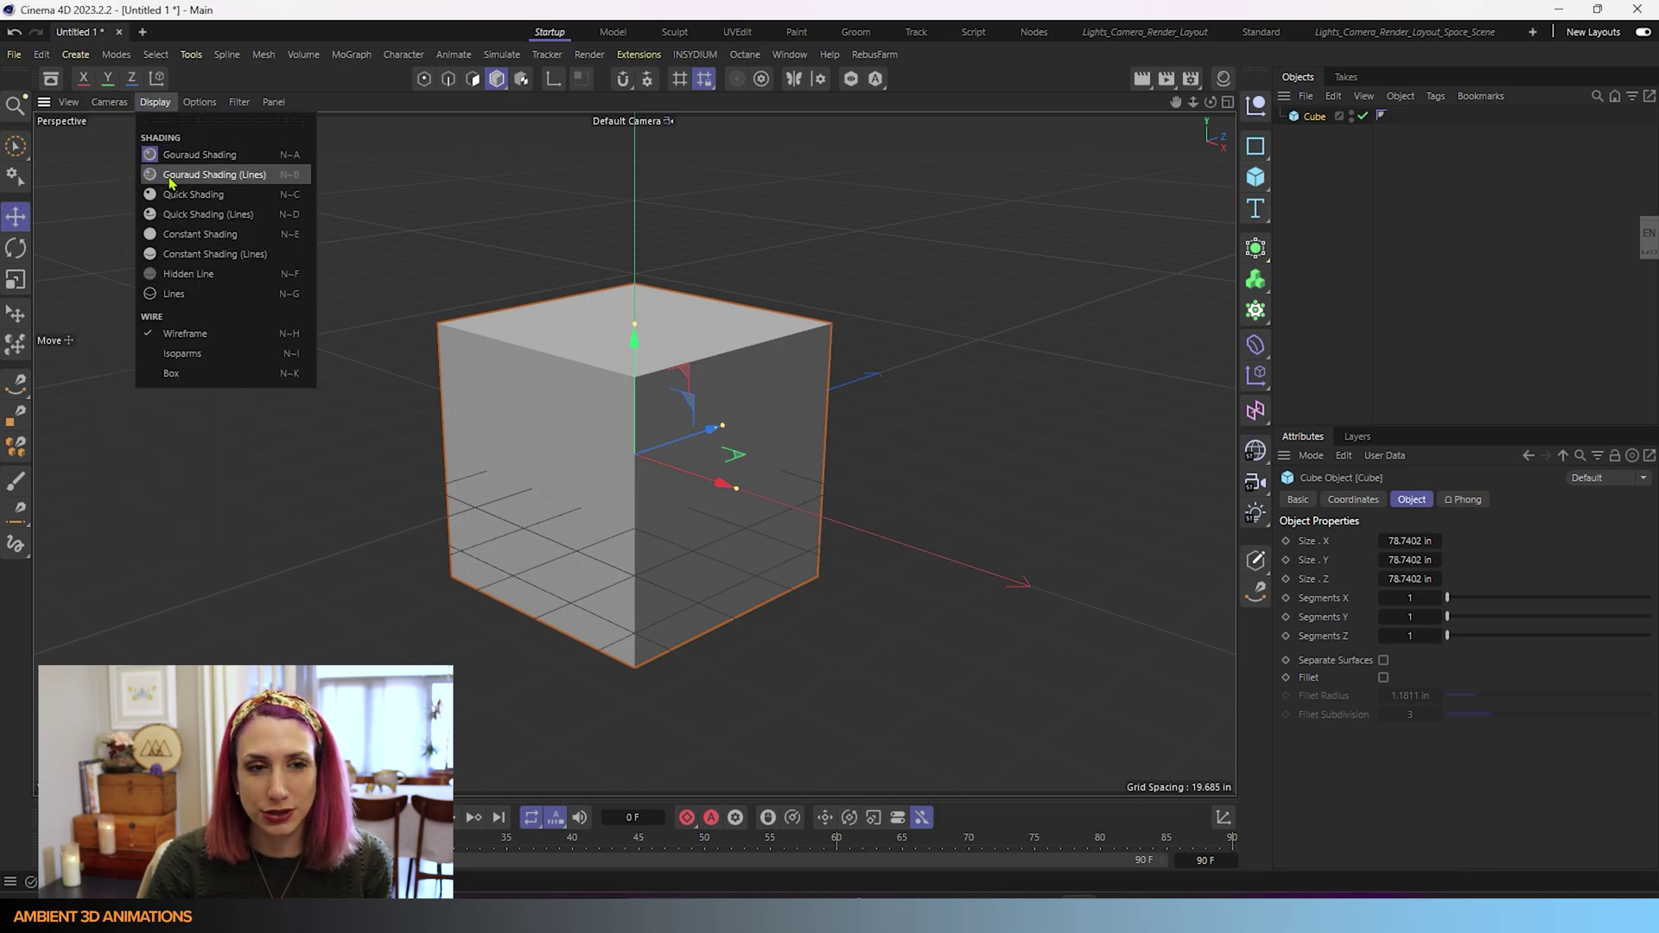
click(170, 175)
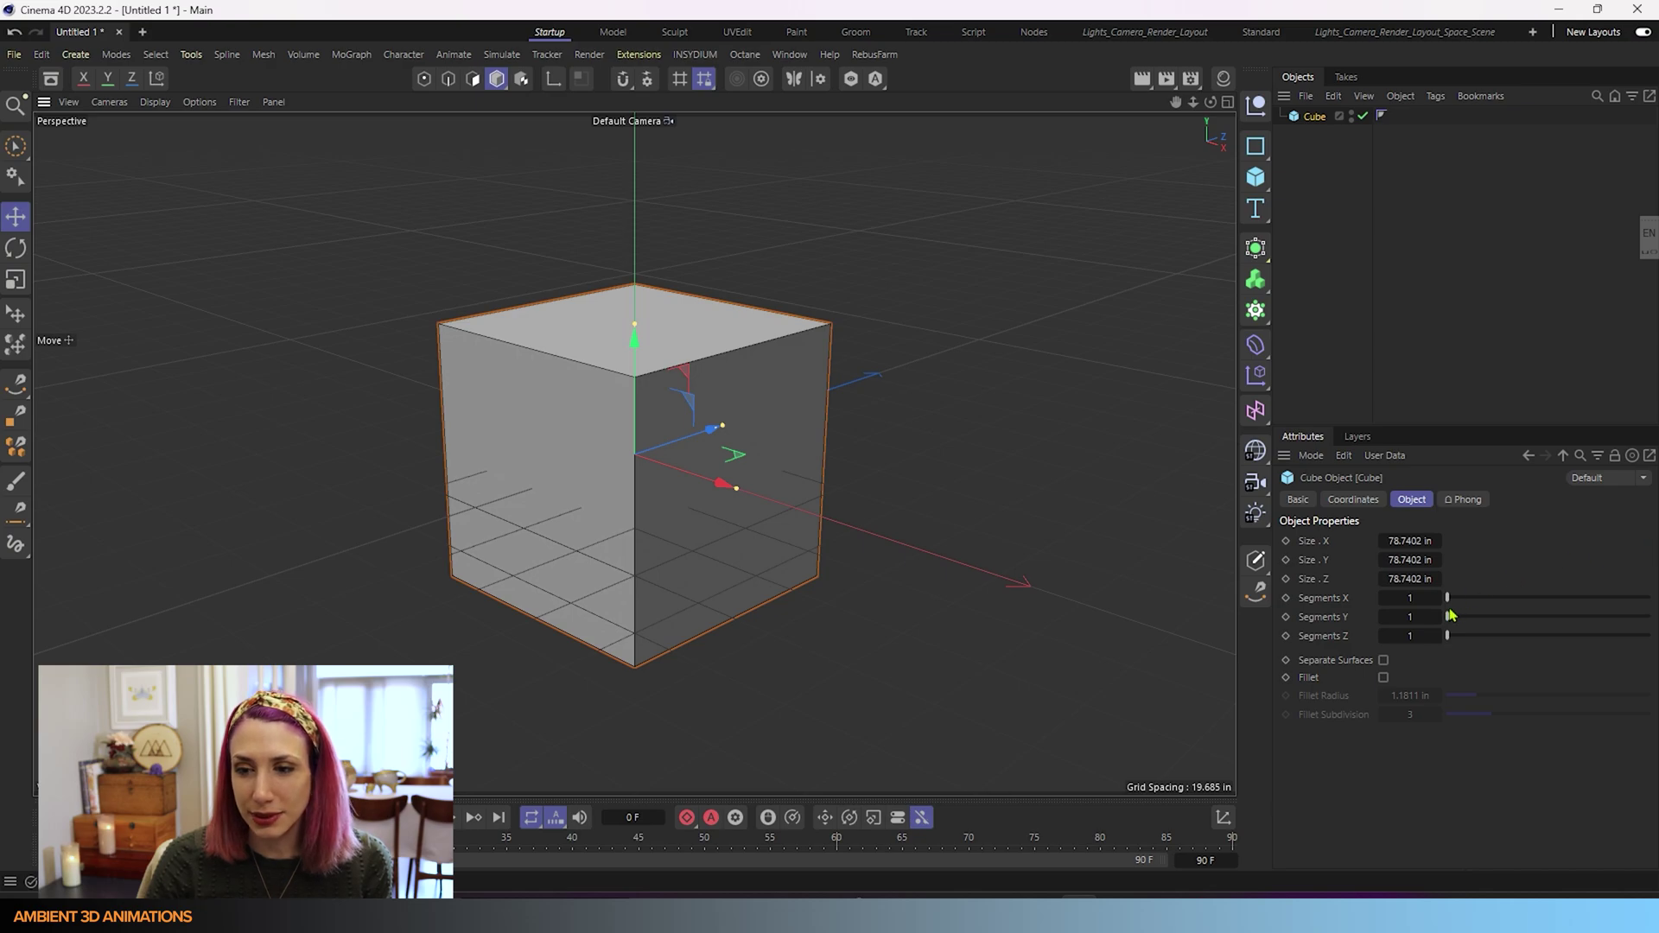
mouse_move(1426, 599)
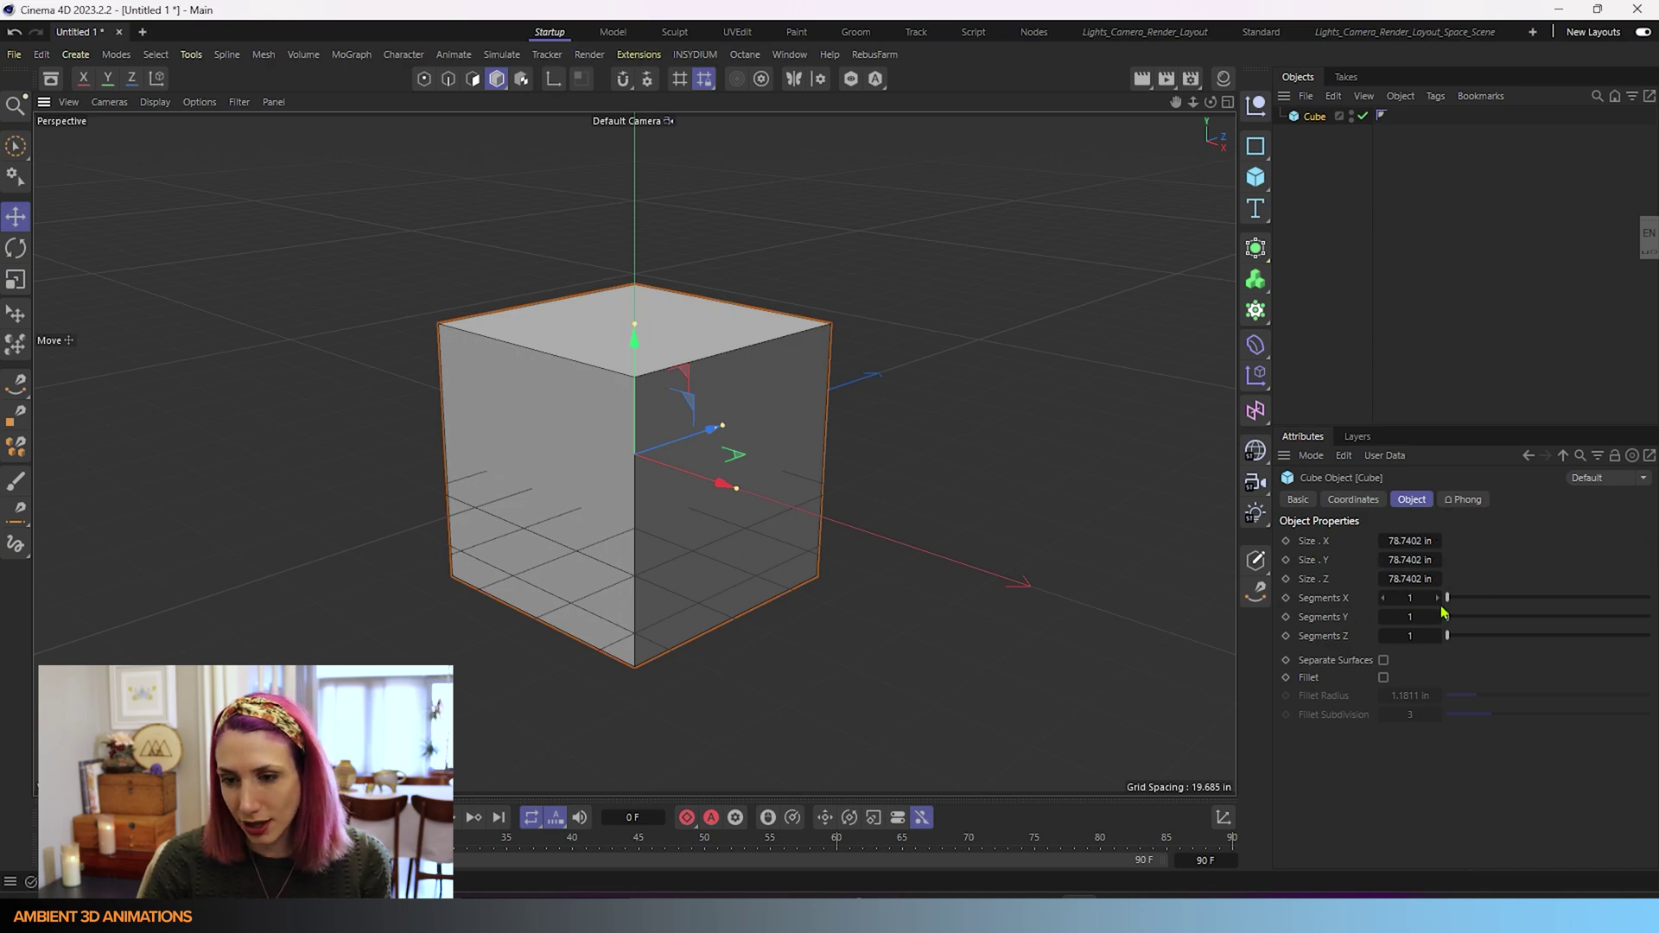
Set the cube's Segments X, Y and Z to 5 each
click(1436, 601)
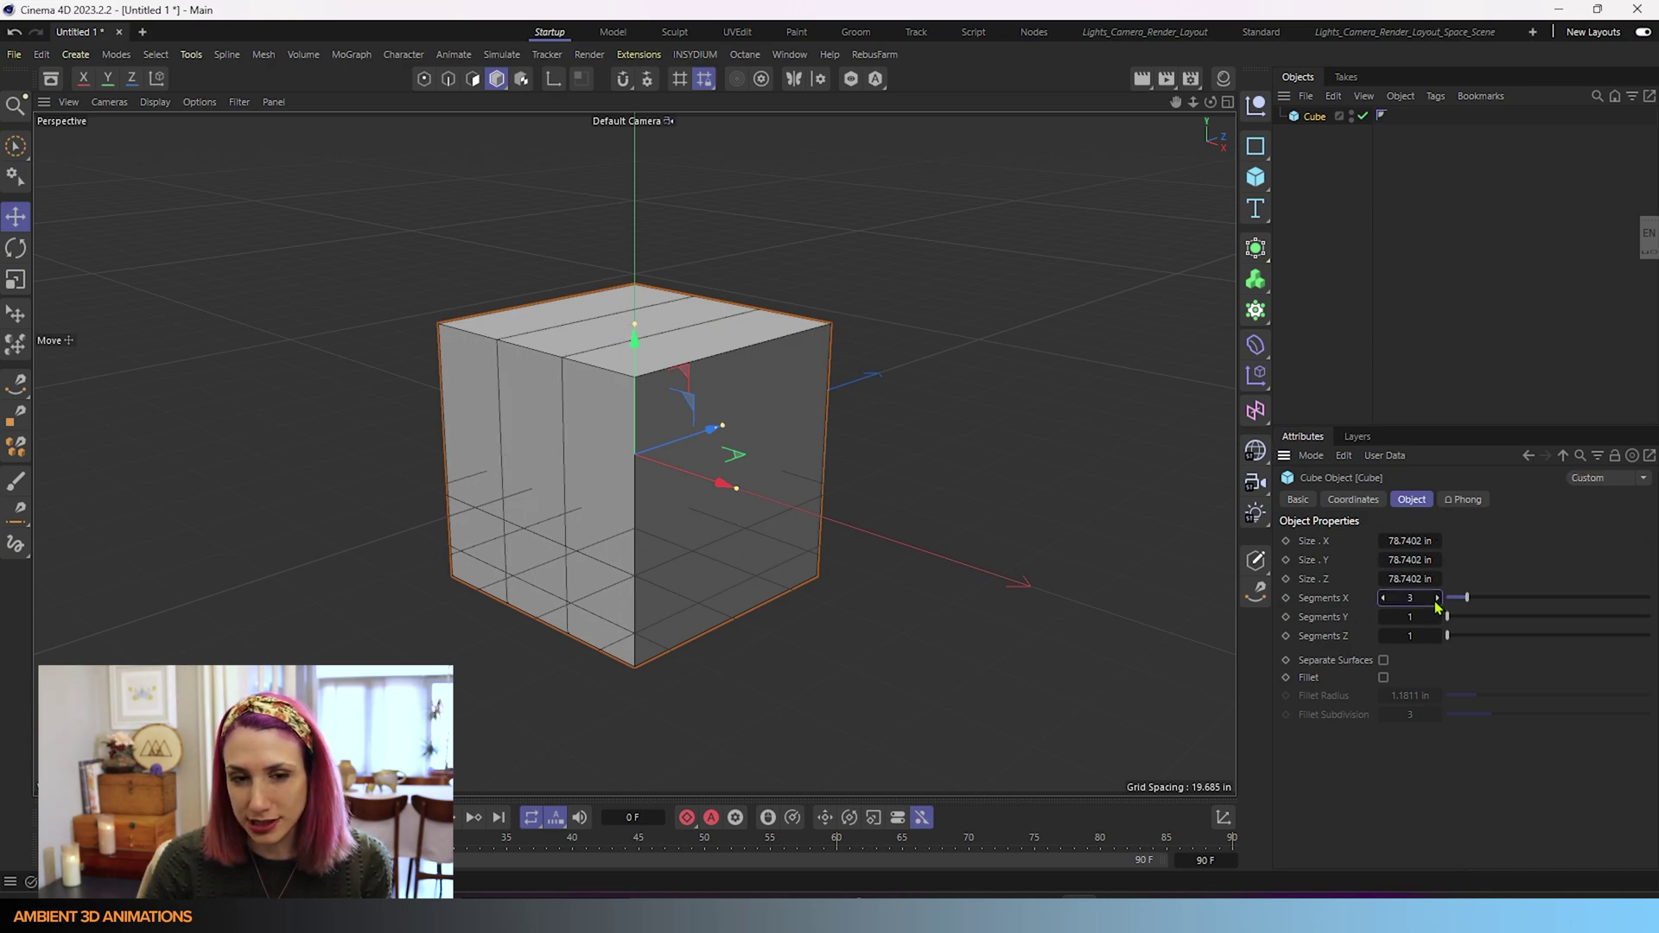
click(1436, 602)
click(1436, 599)
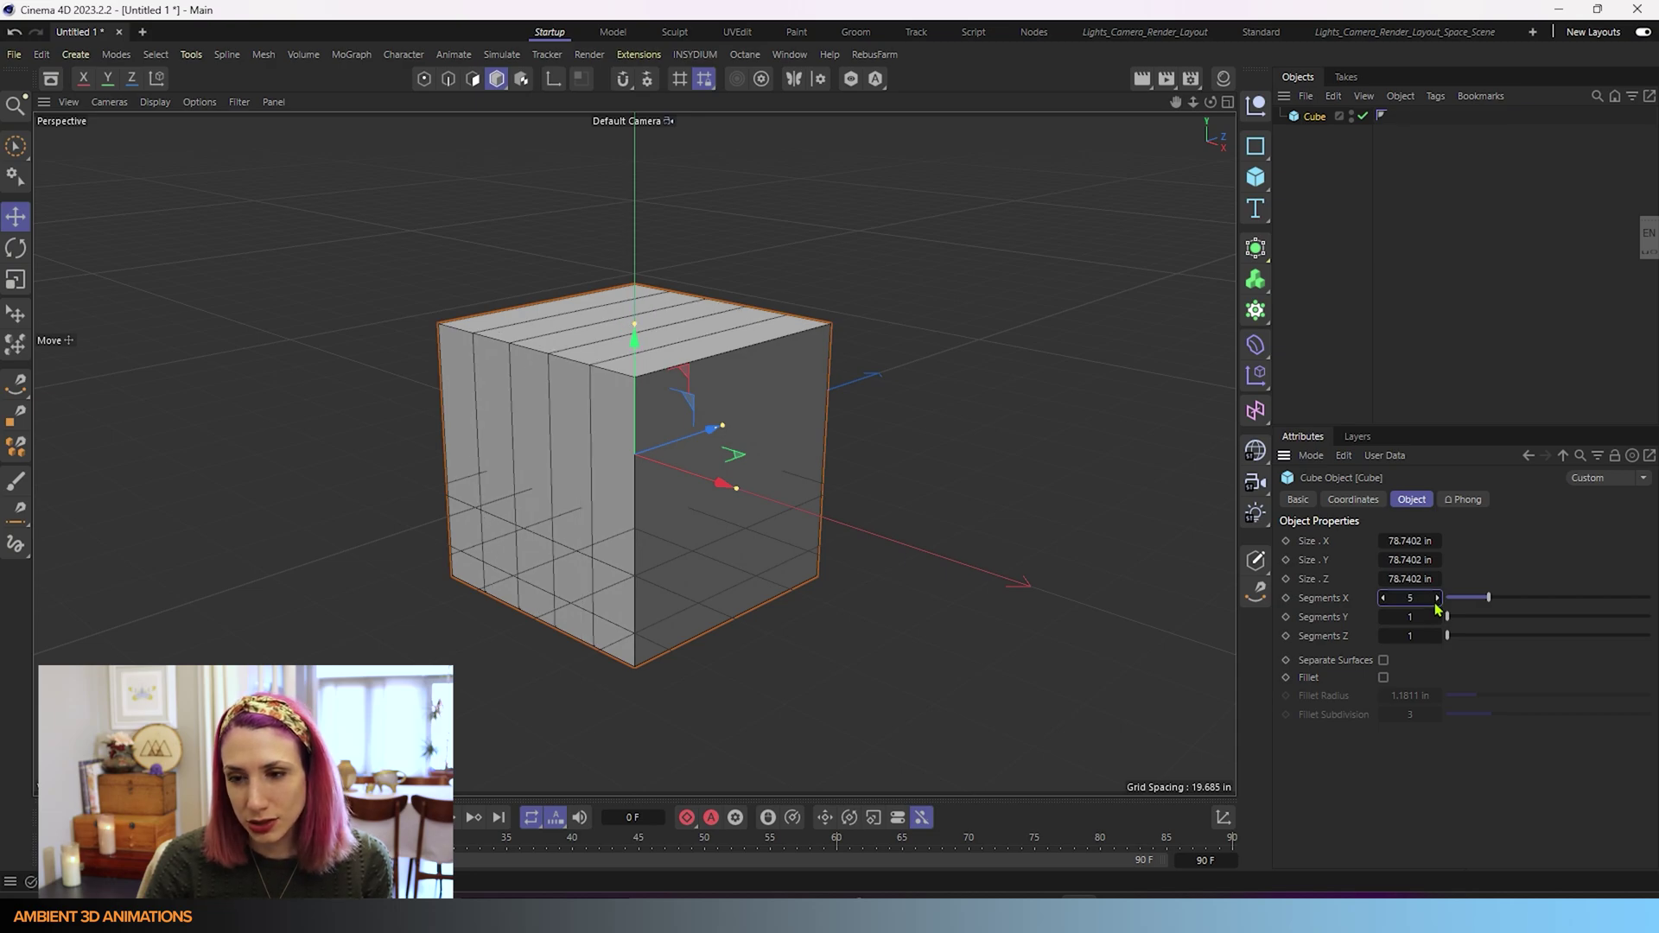
click(1436, 618)
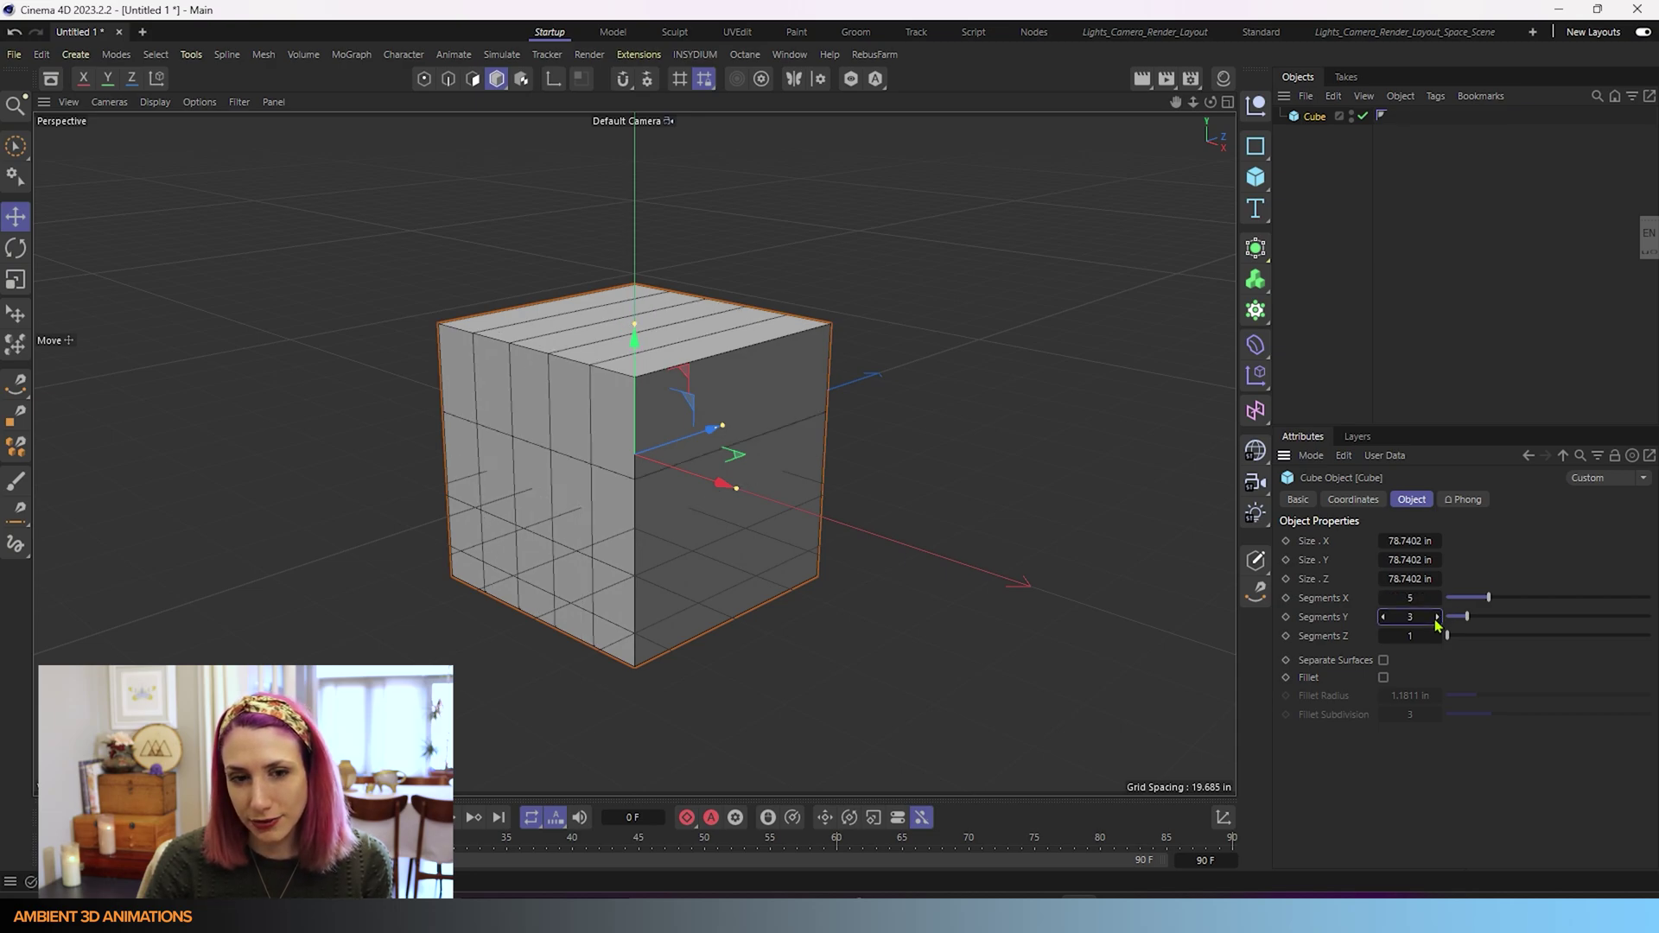
click(1436, 618)
click(1437, 619)
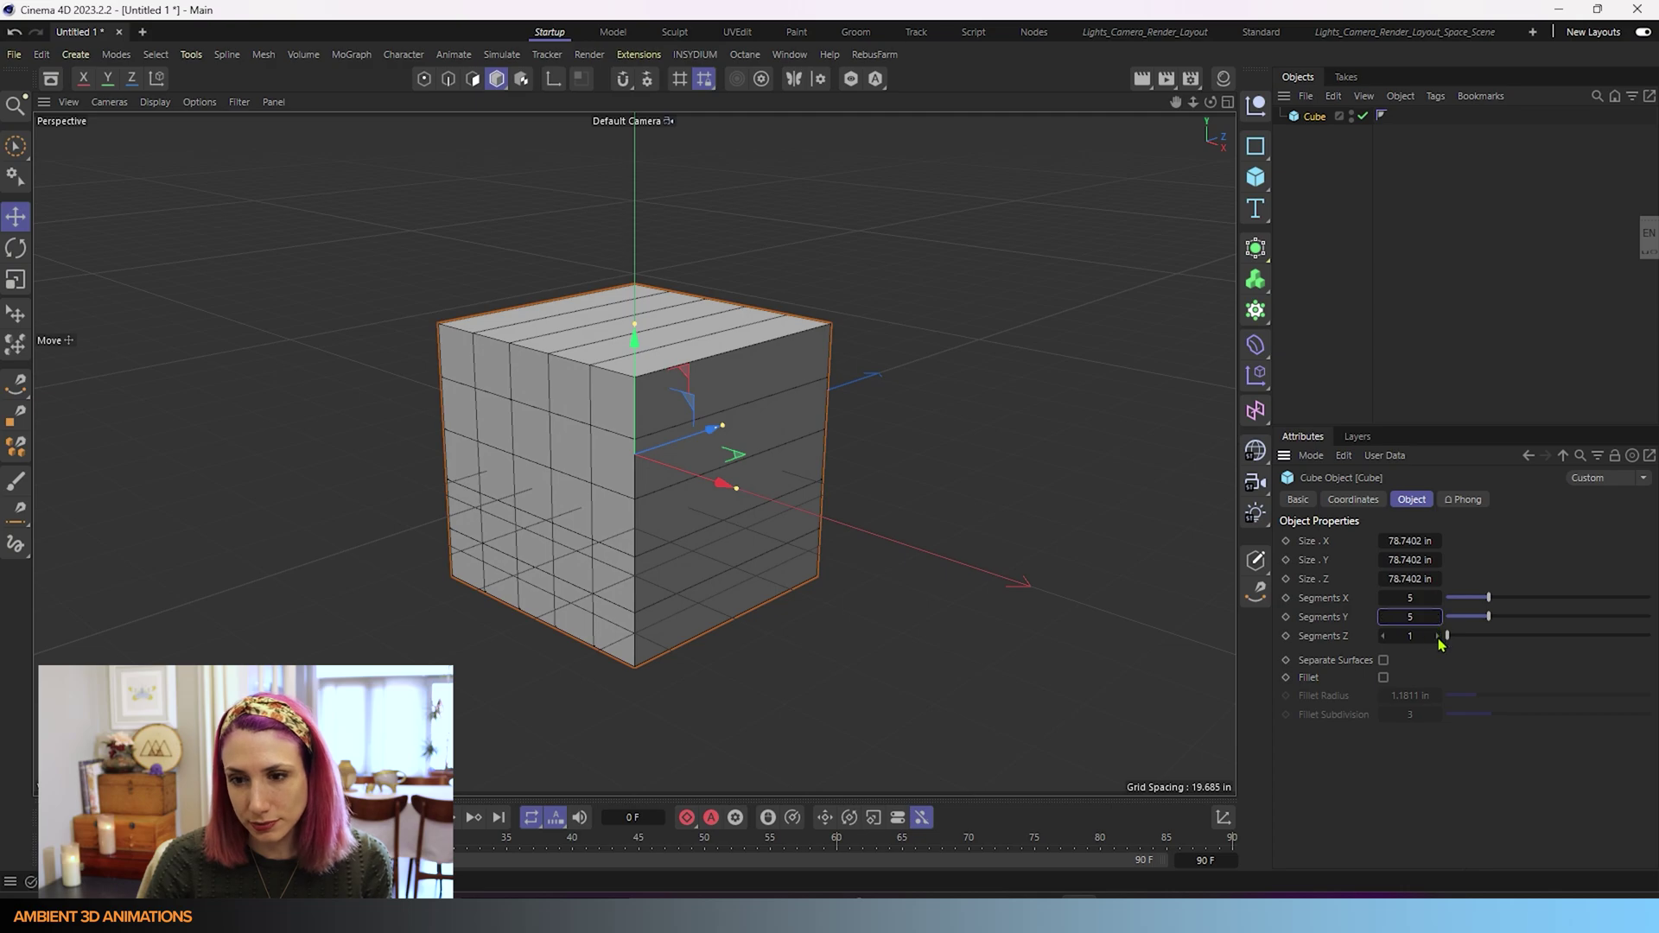
click(1436, 637)
click(1437, 636)
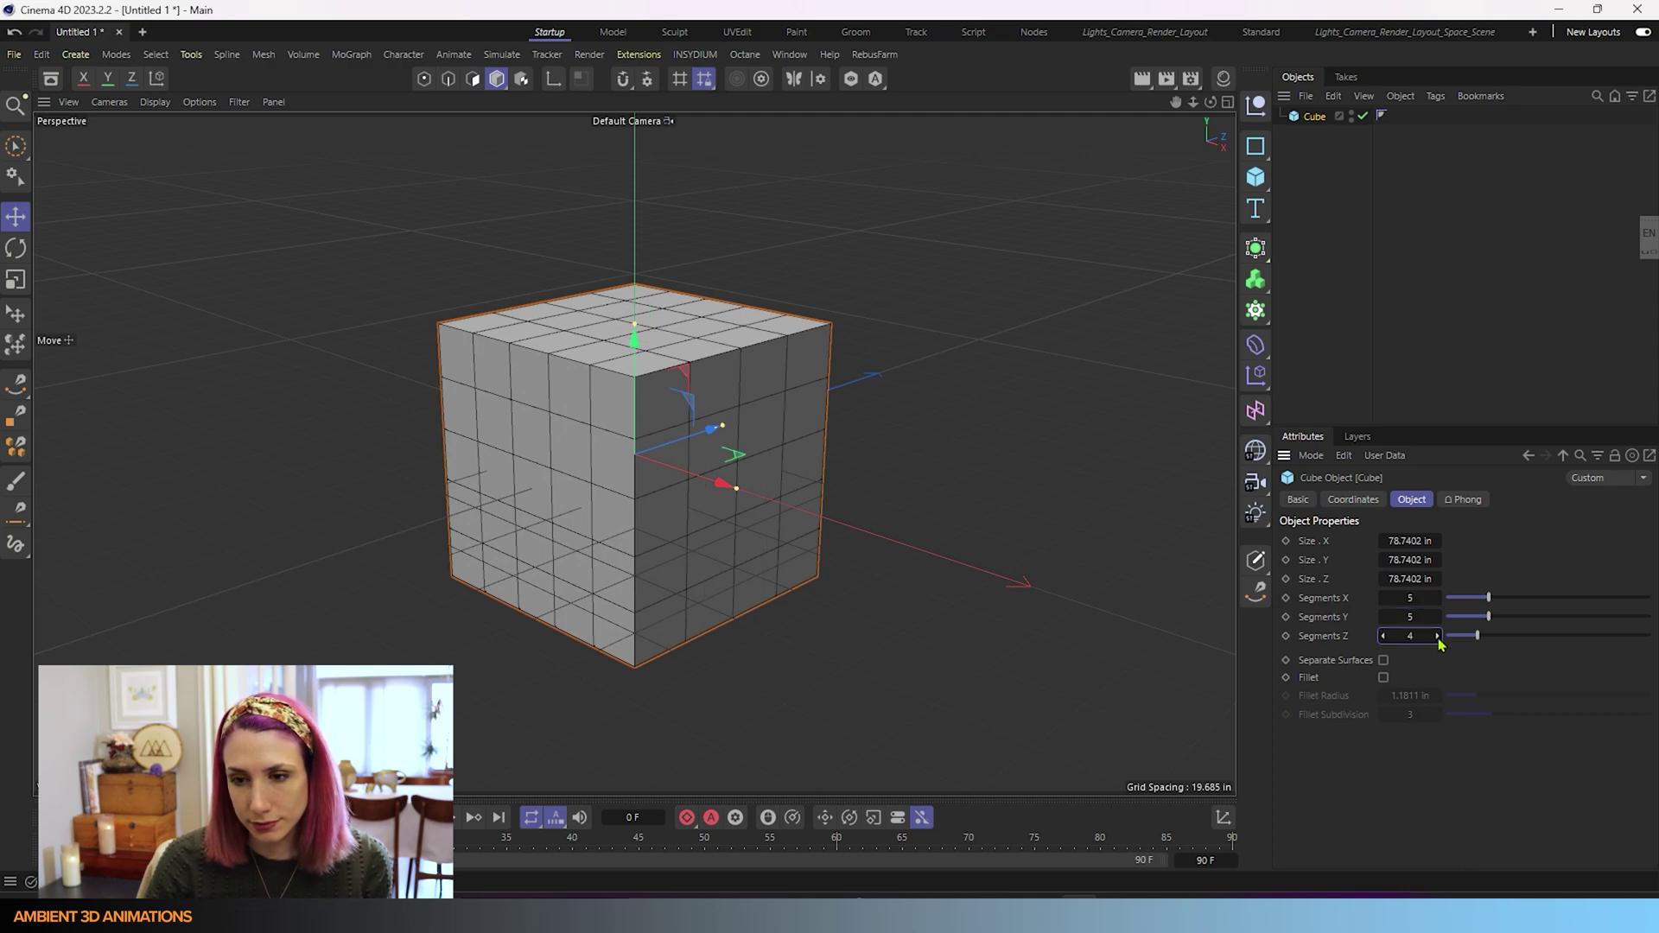
click(1436, 637)
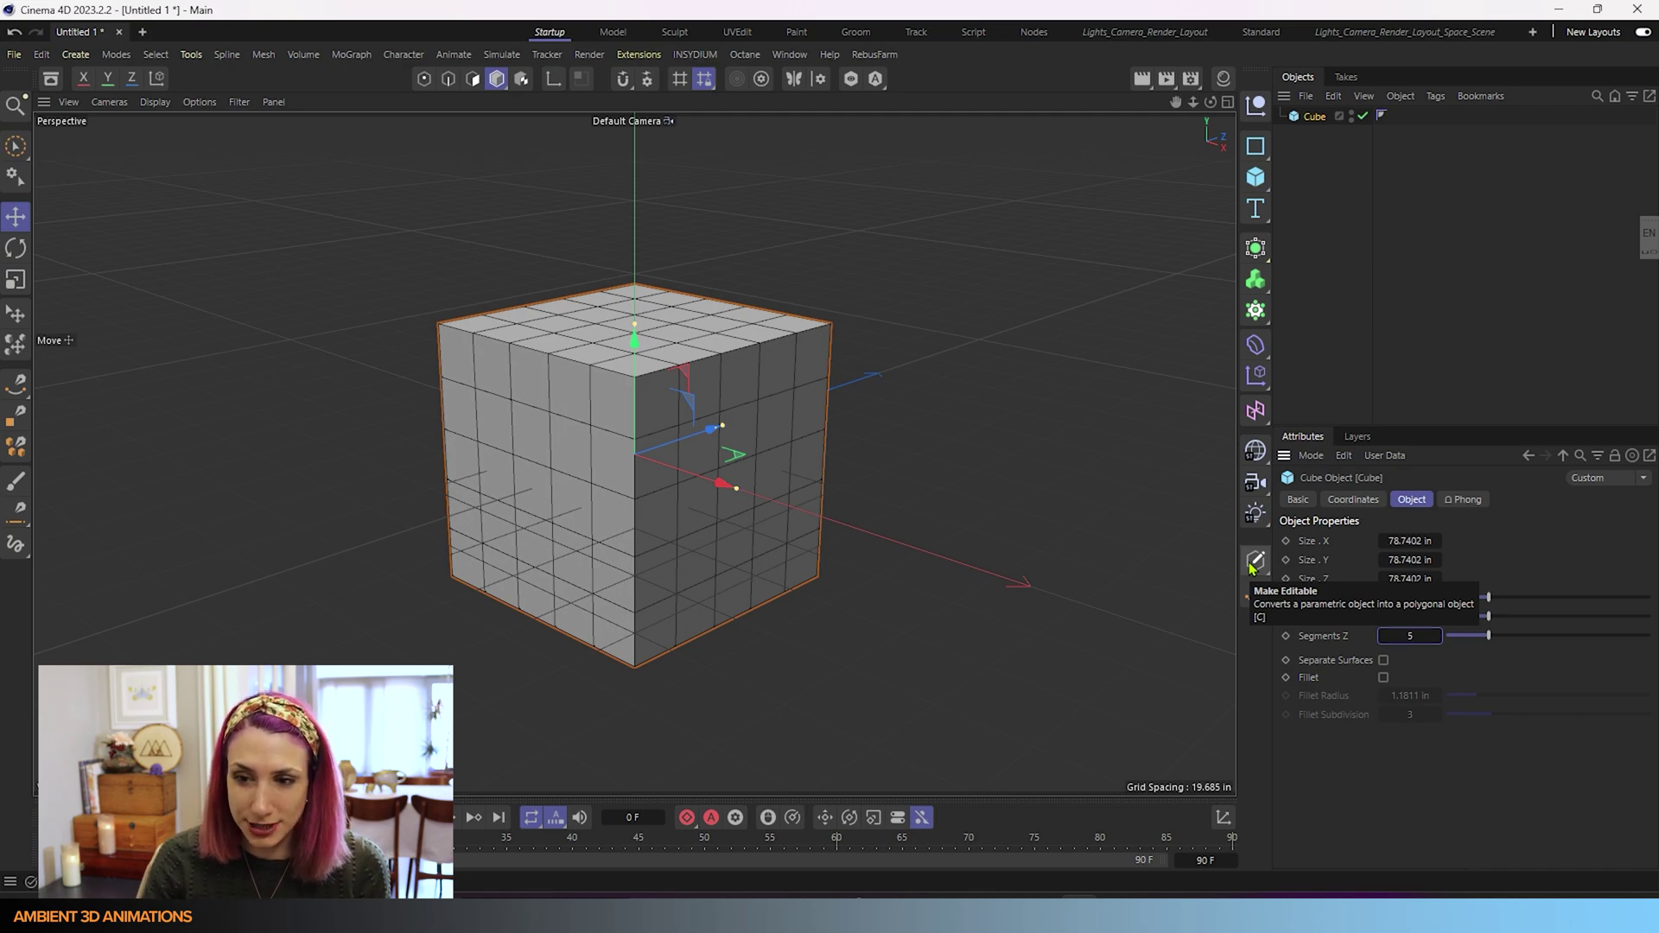
Make the cube editable and switch to Brush Selection in Points mode
click(1254, 561)
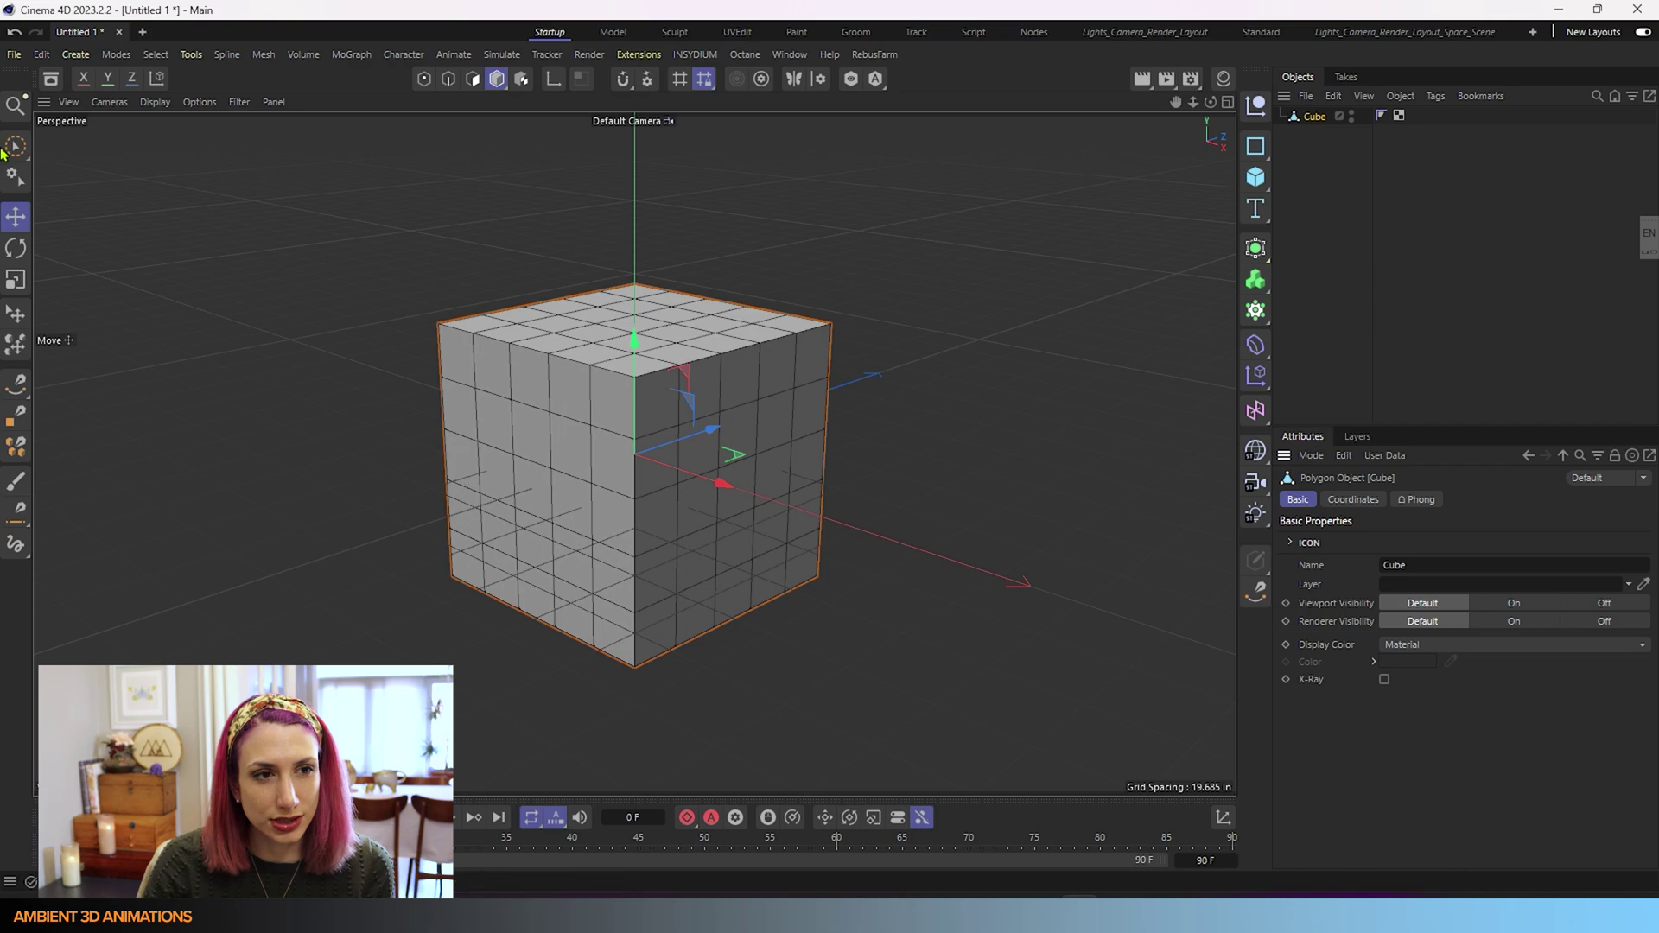
click(22, 151)
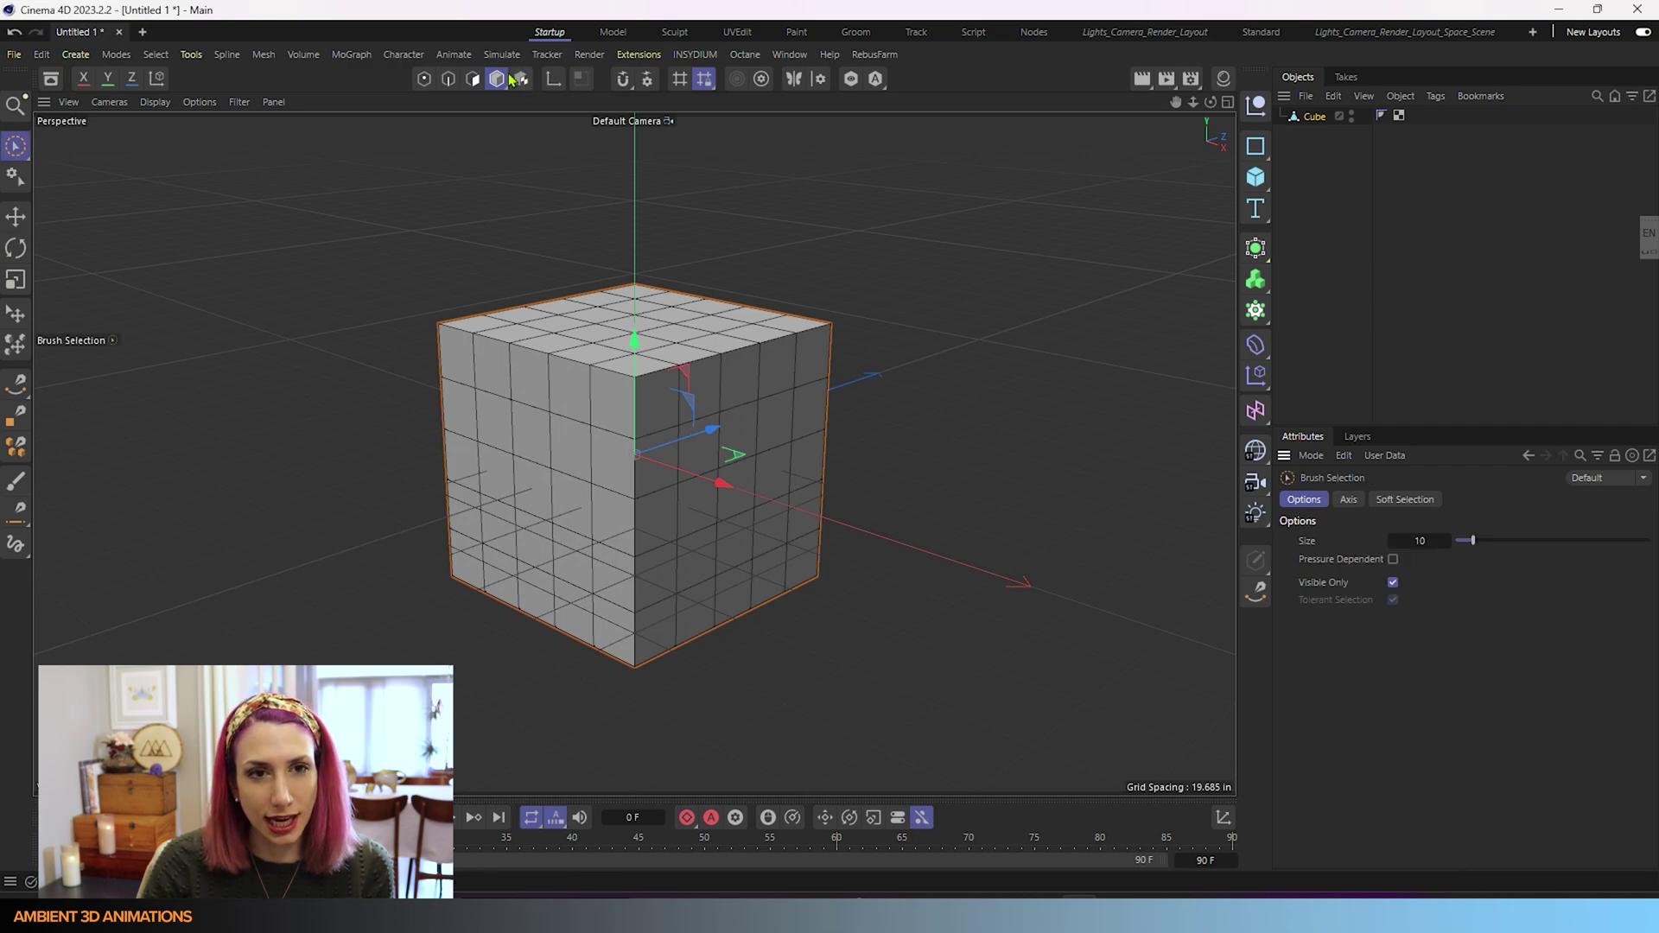
click(424, 80)
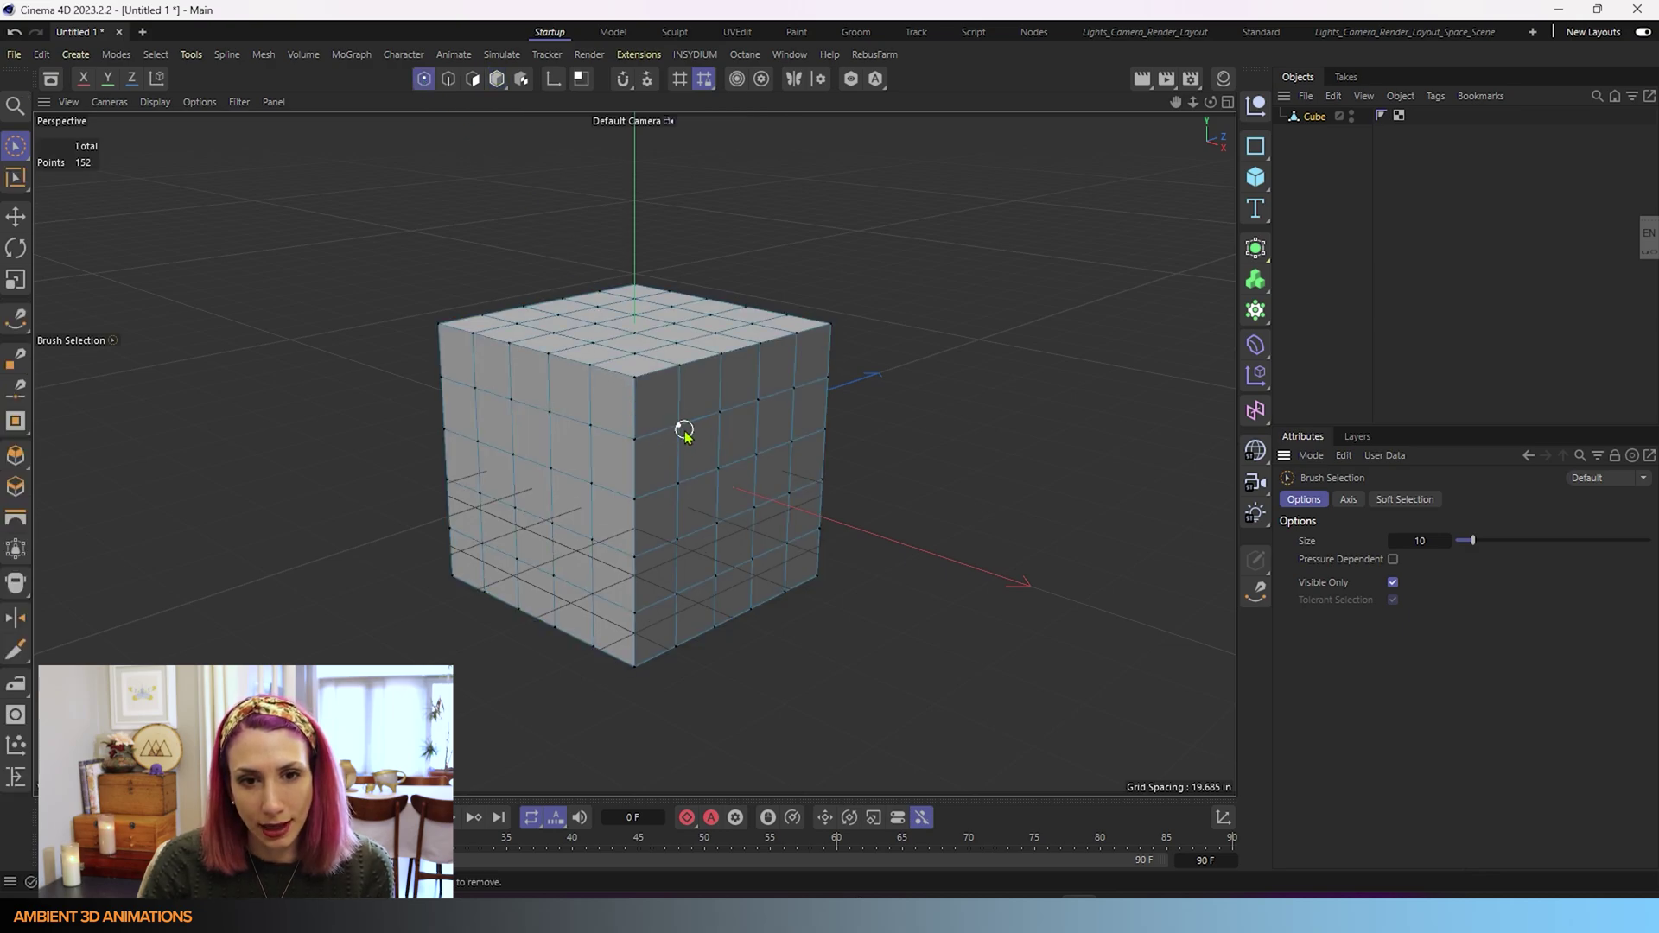
Brush-select the right face's inner points and melt them with U, Z
middle_drag(693, 437, 741, 462)
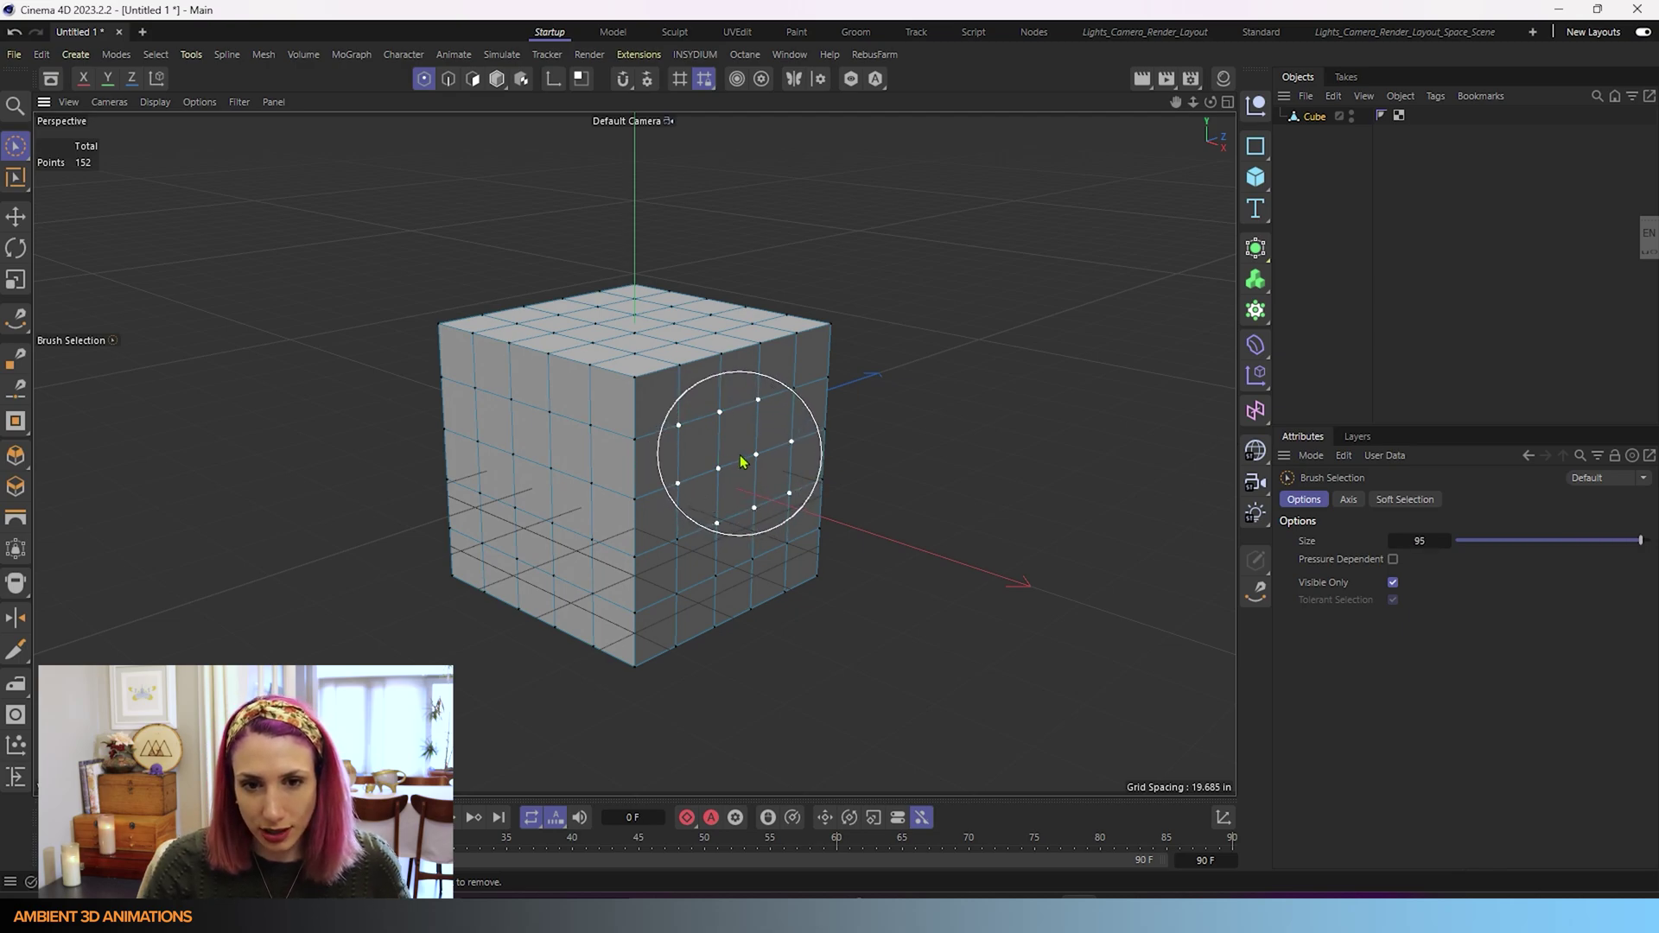
drag(733, 463, 728, 528)
middle_drag(729, 527, 688, 582)
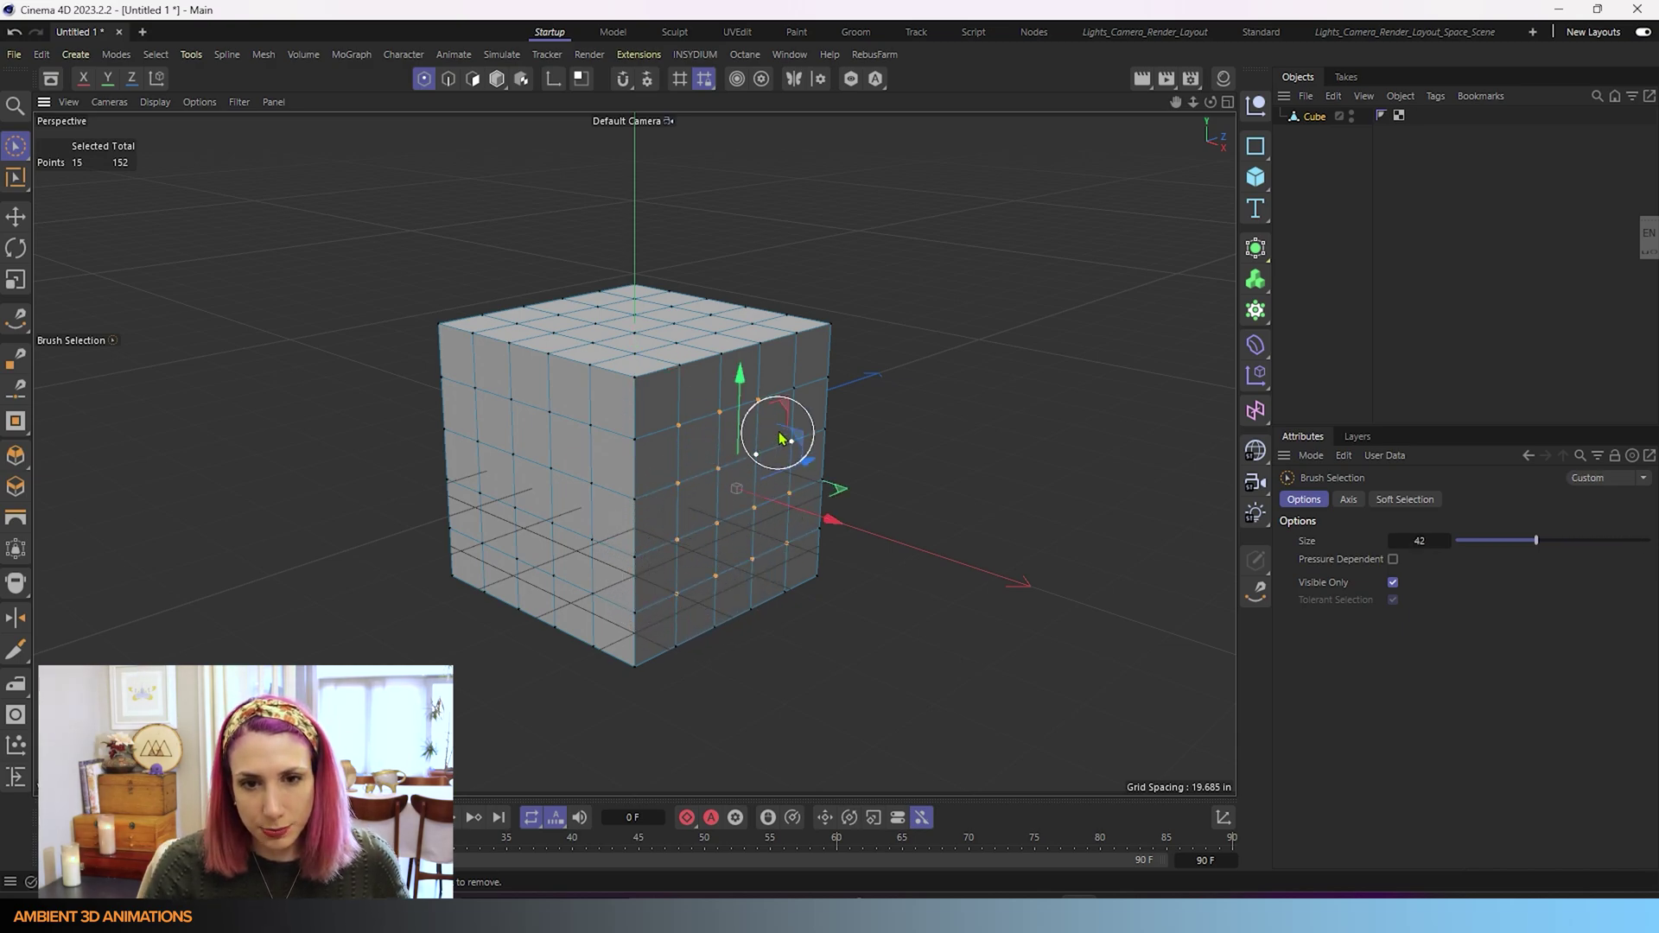
drag(777, 436, 770, 400)
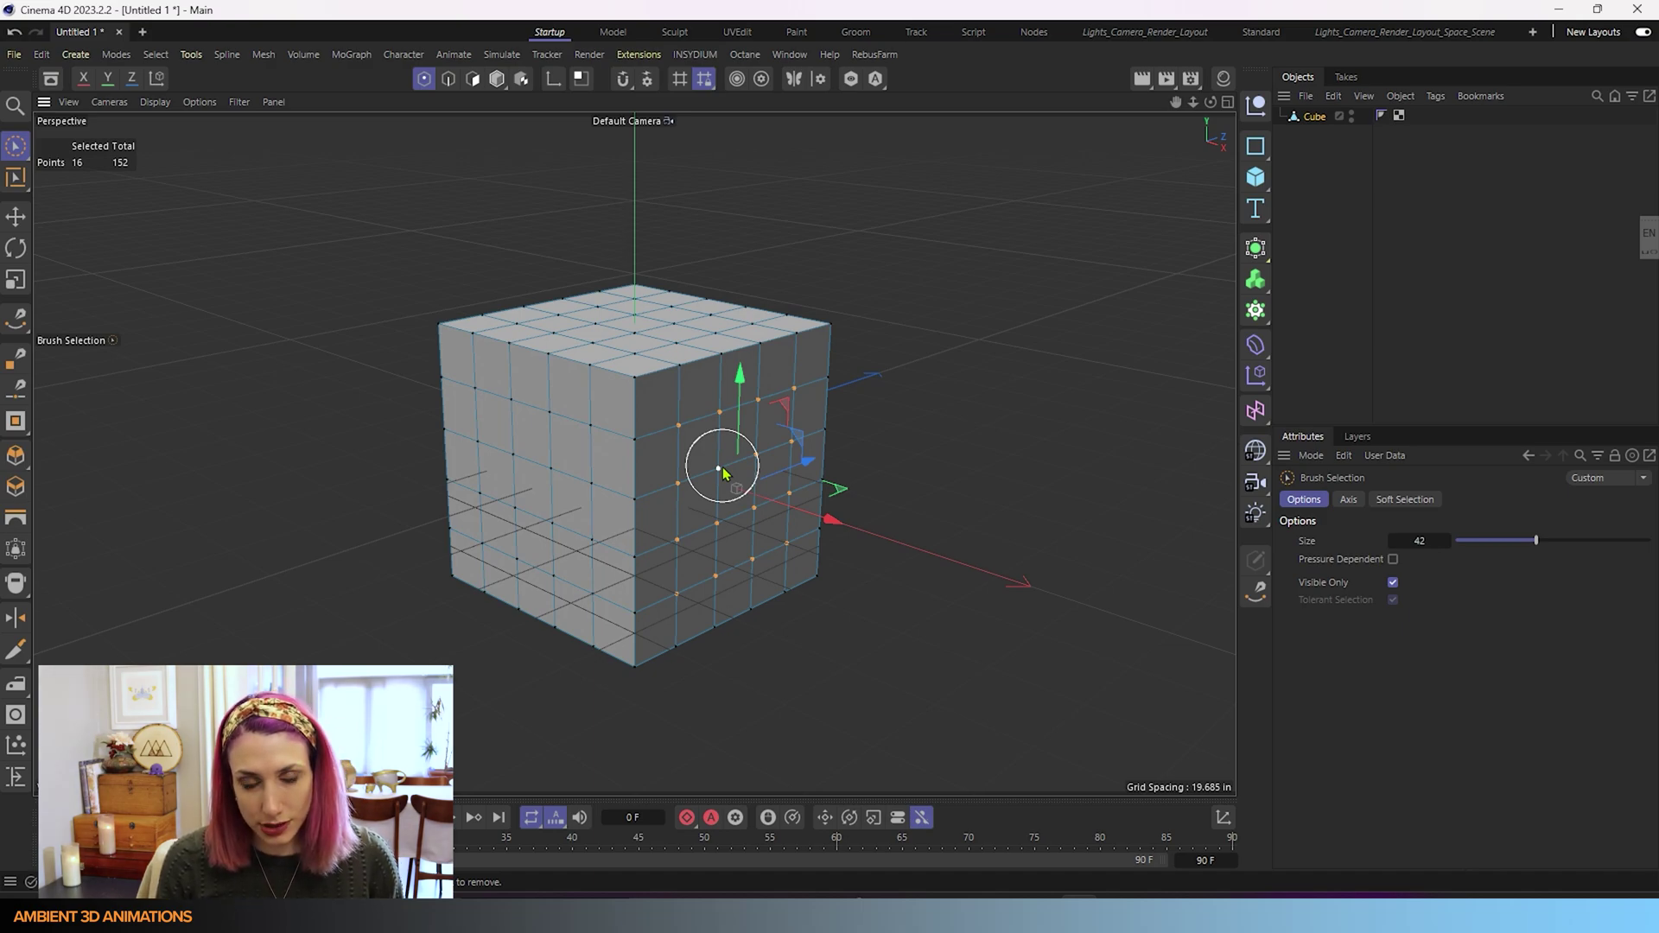
key(u)
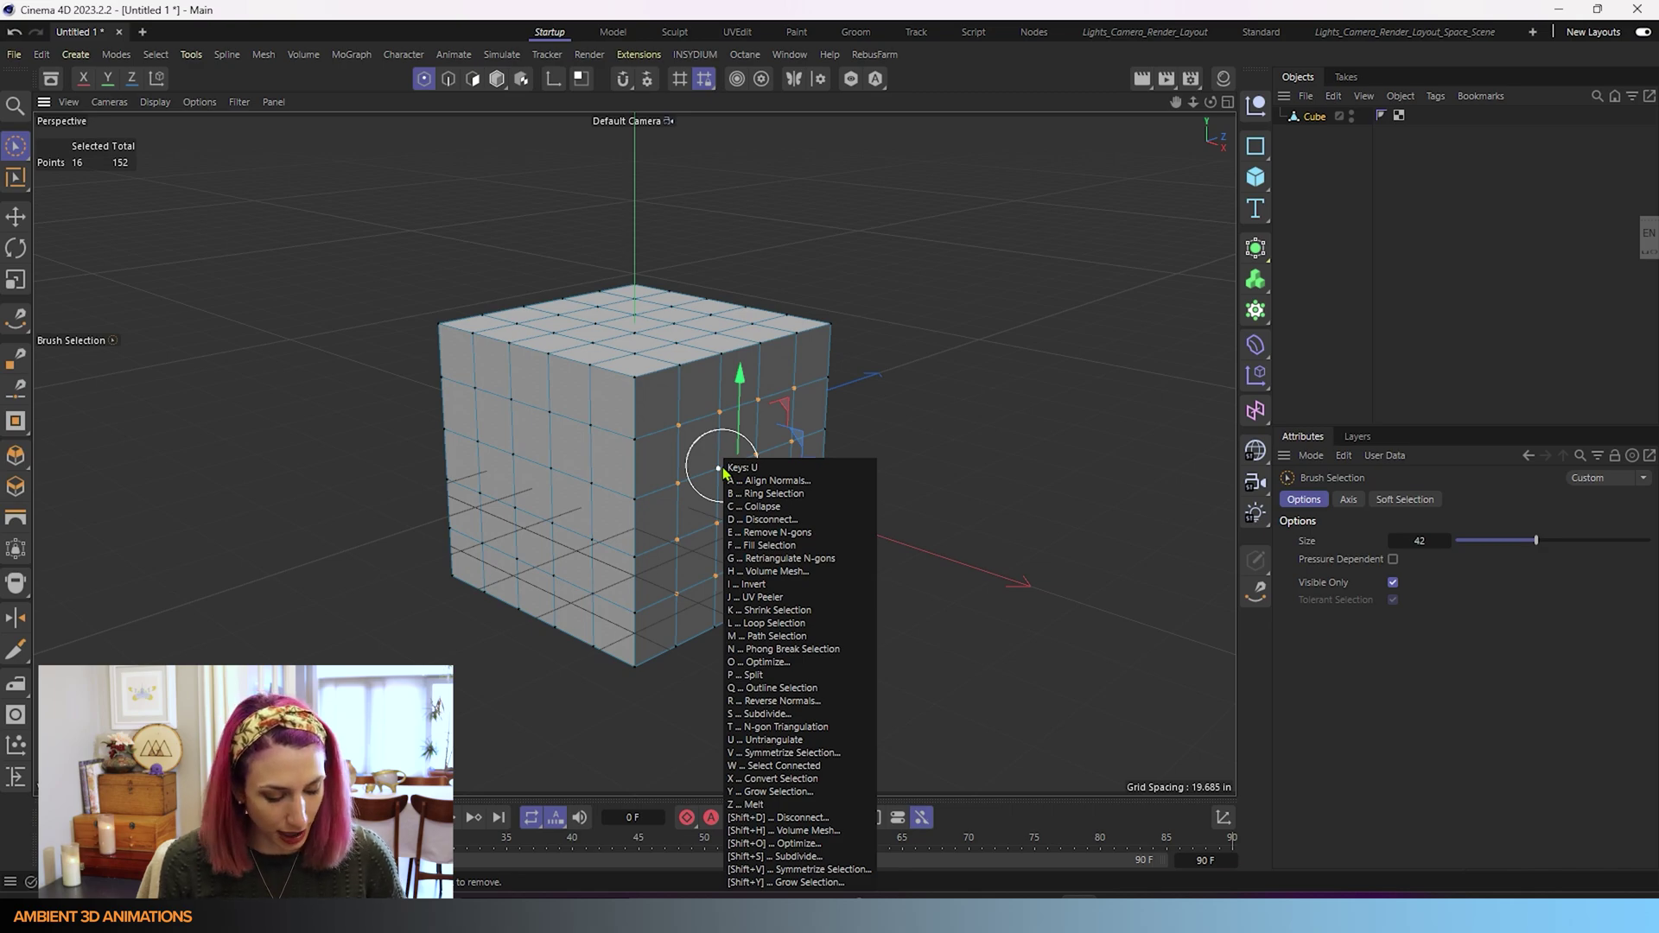
key(z)
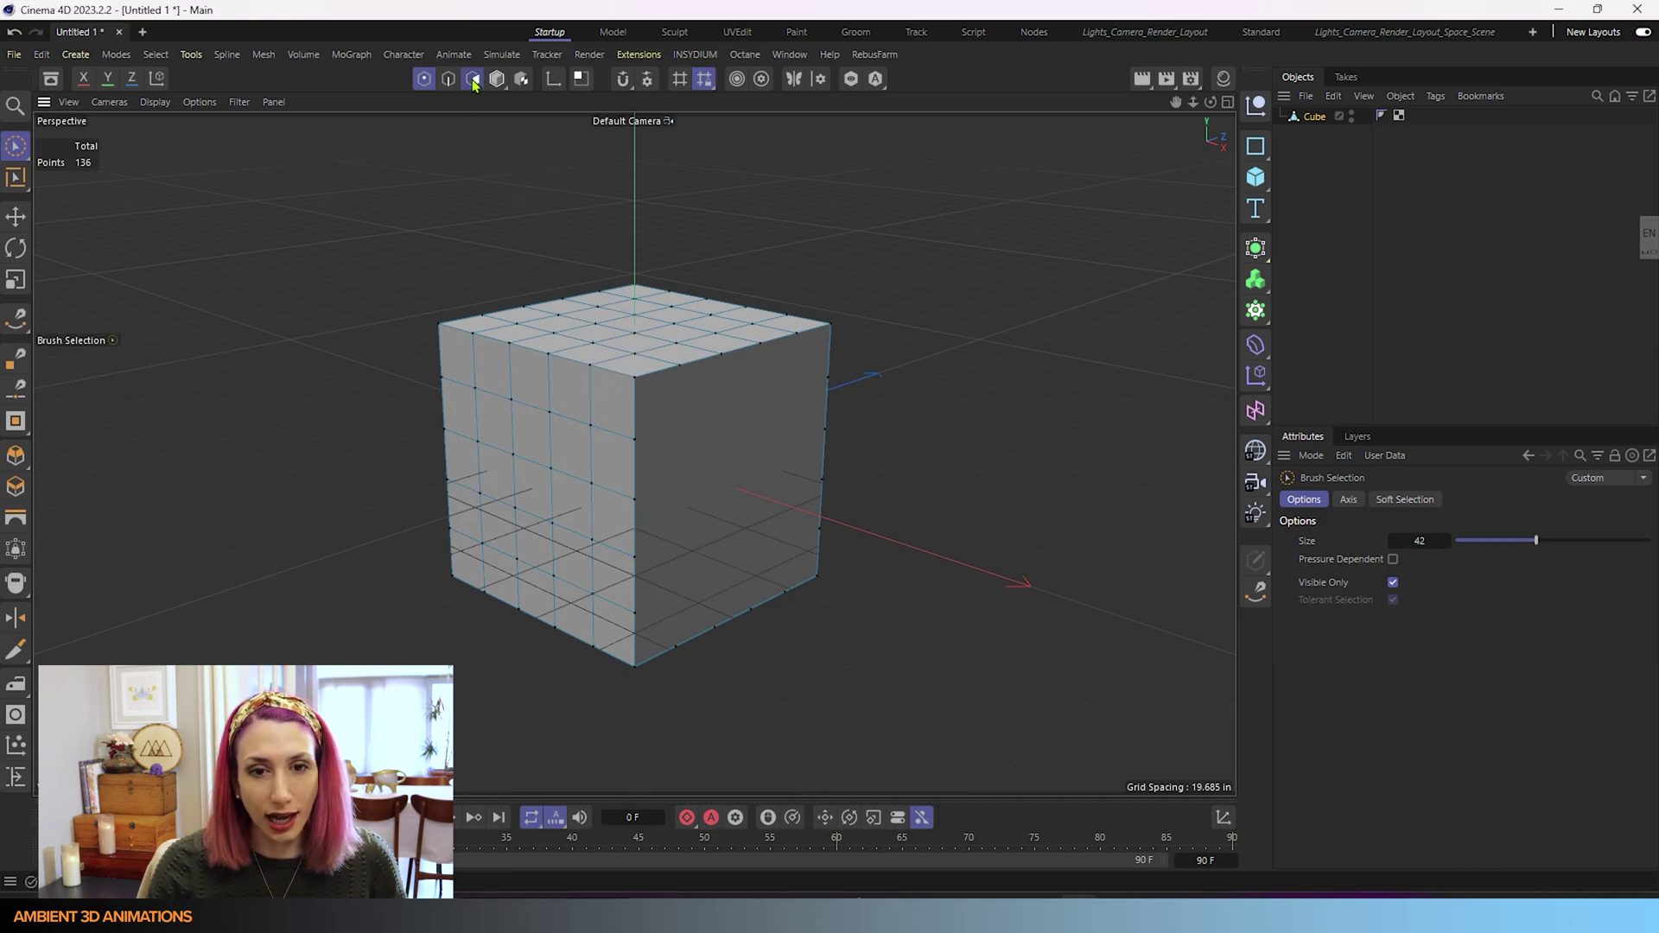
Switch to Edges mode and show the Mesh > Add submenu containing Poke Polygons
click(473, 79)
click(726, 449)
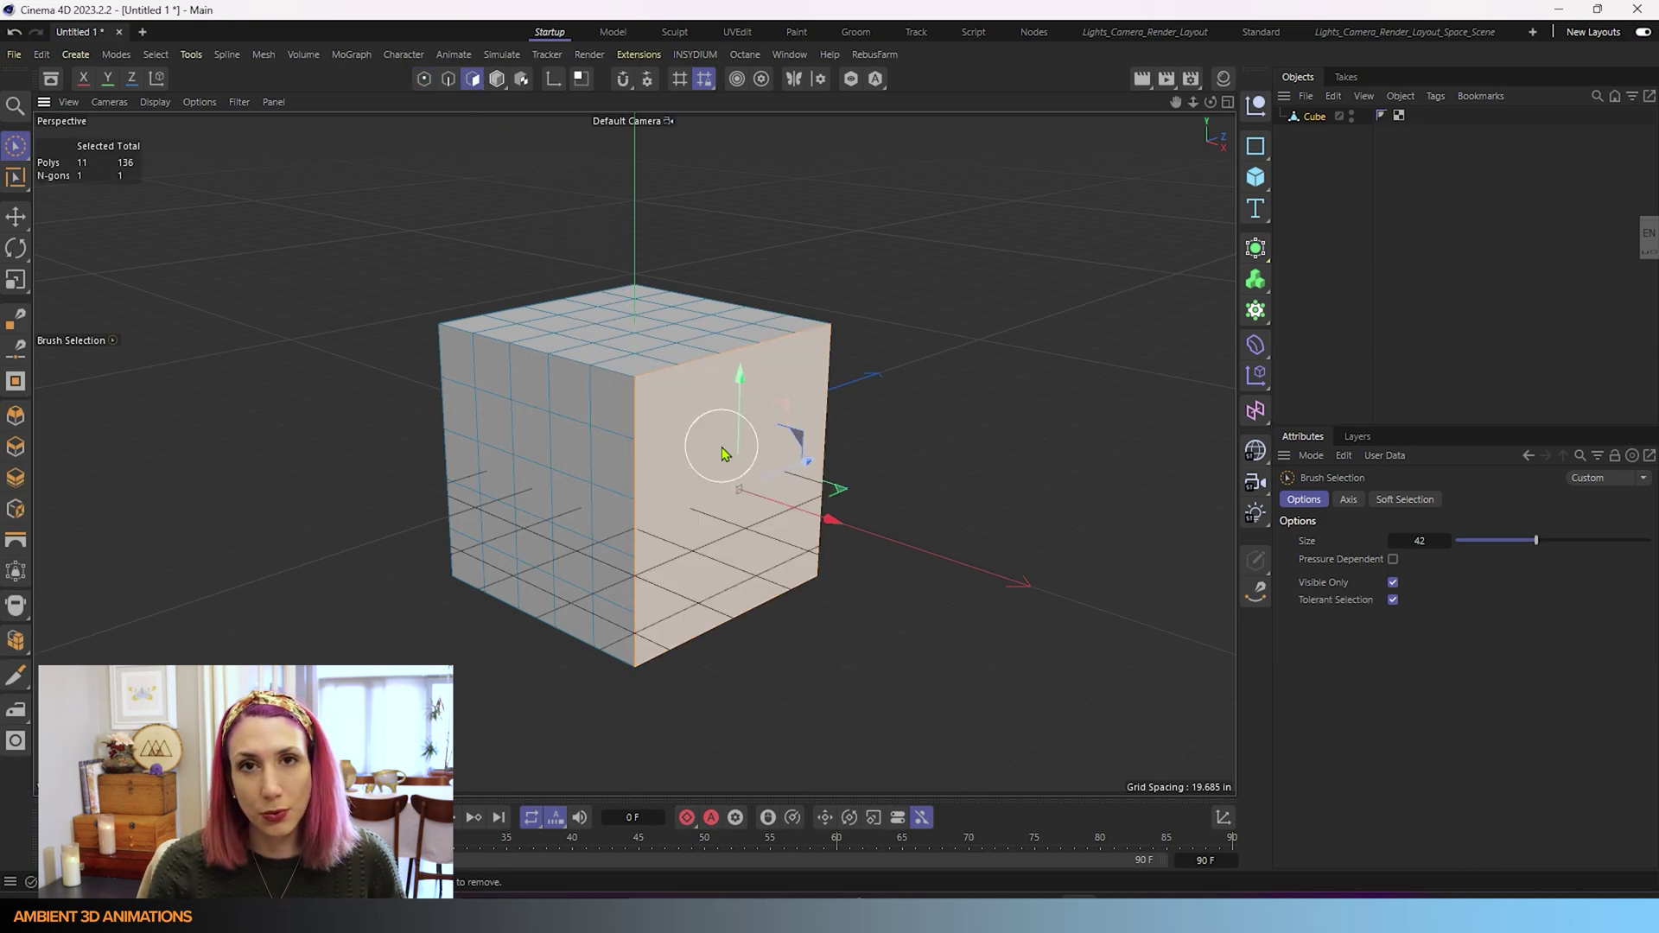
click(447, 79)
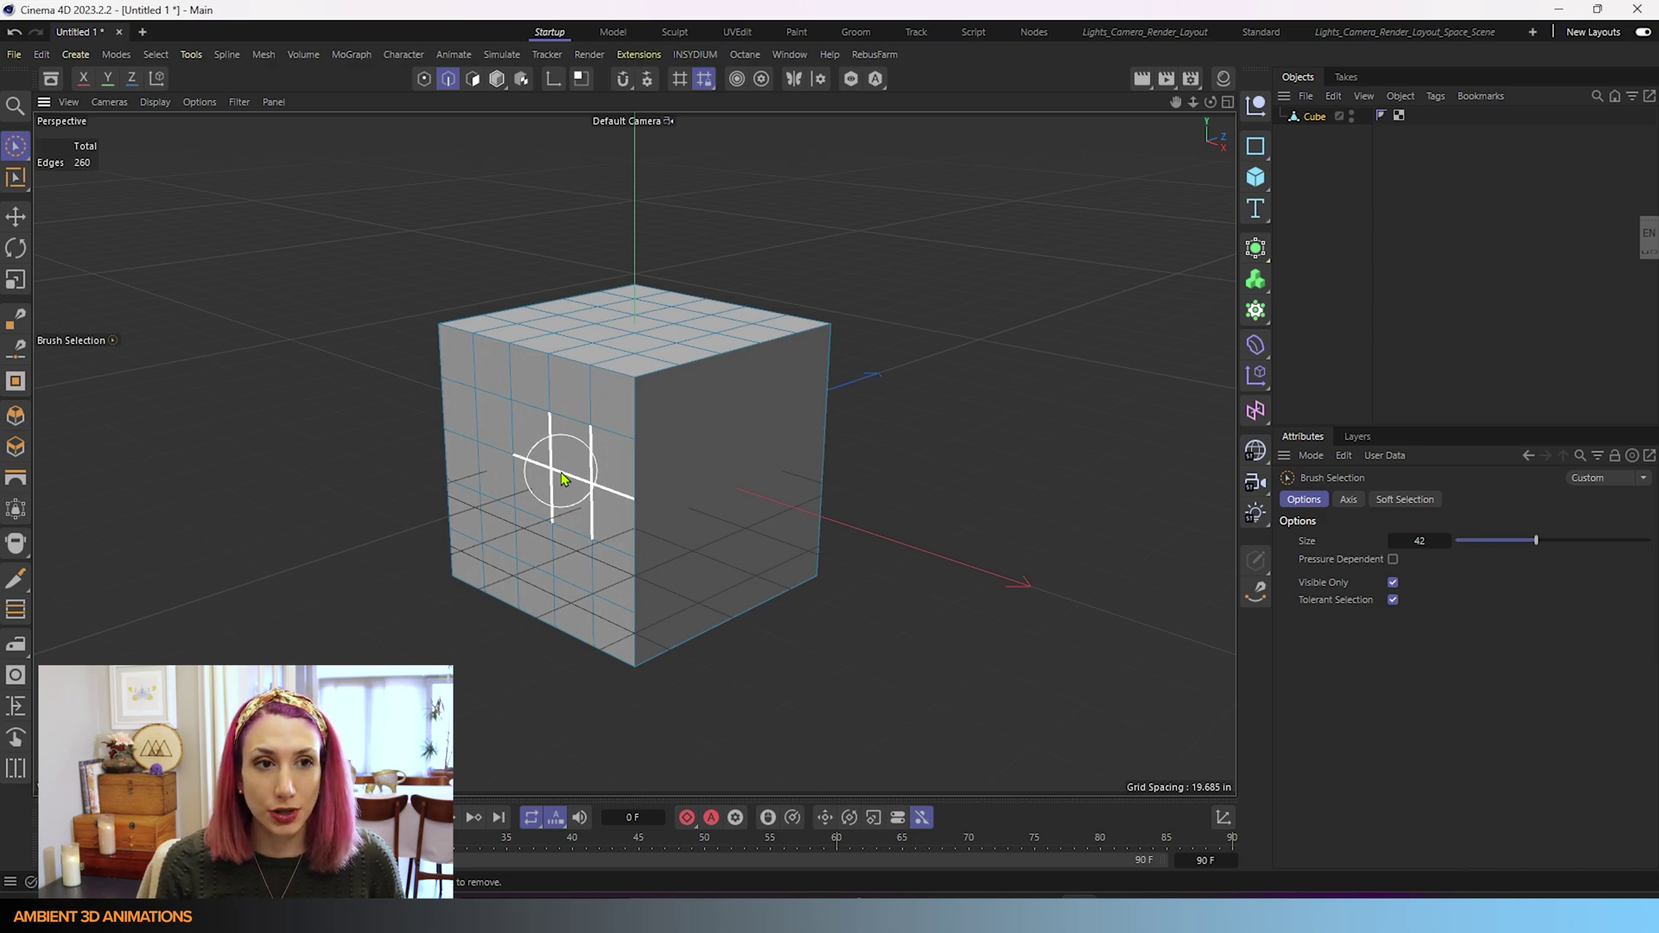
click(264, 55)
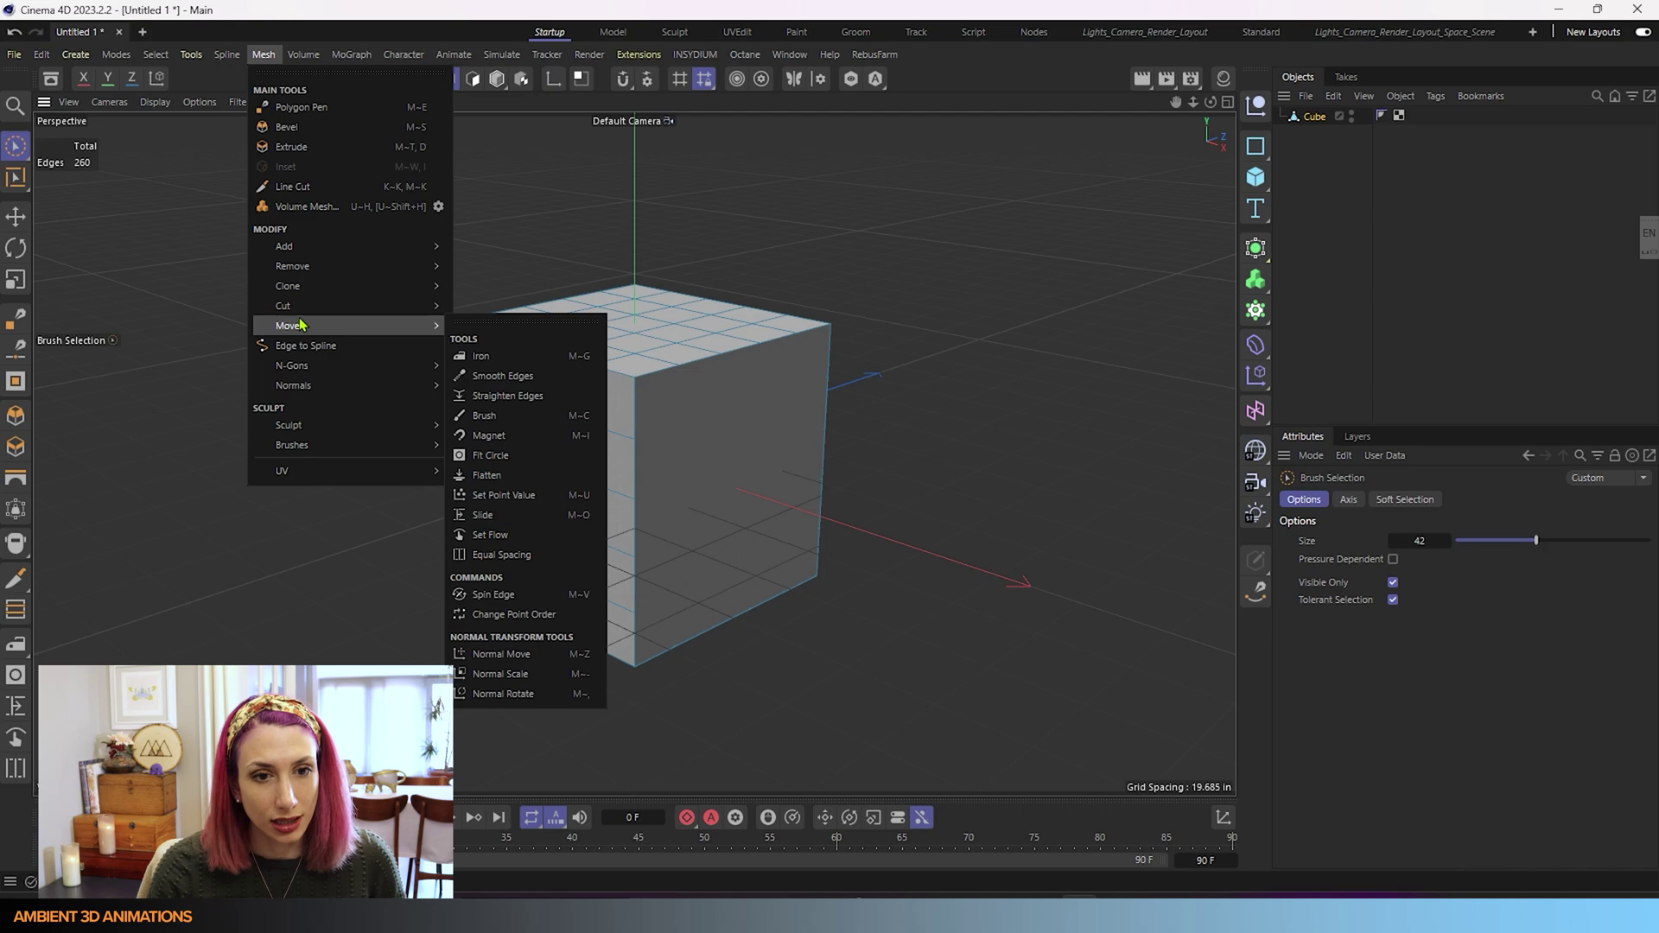
mouse_move(283, 246)
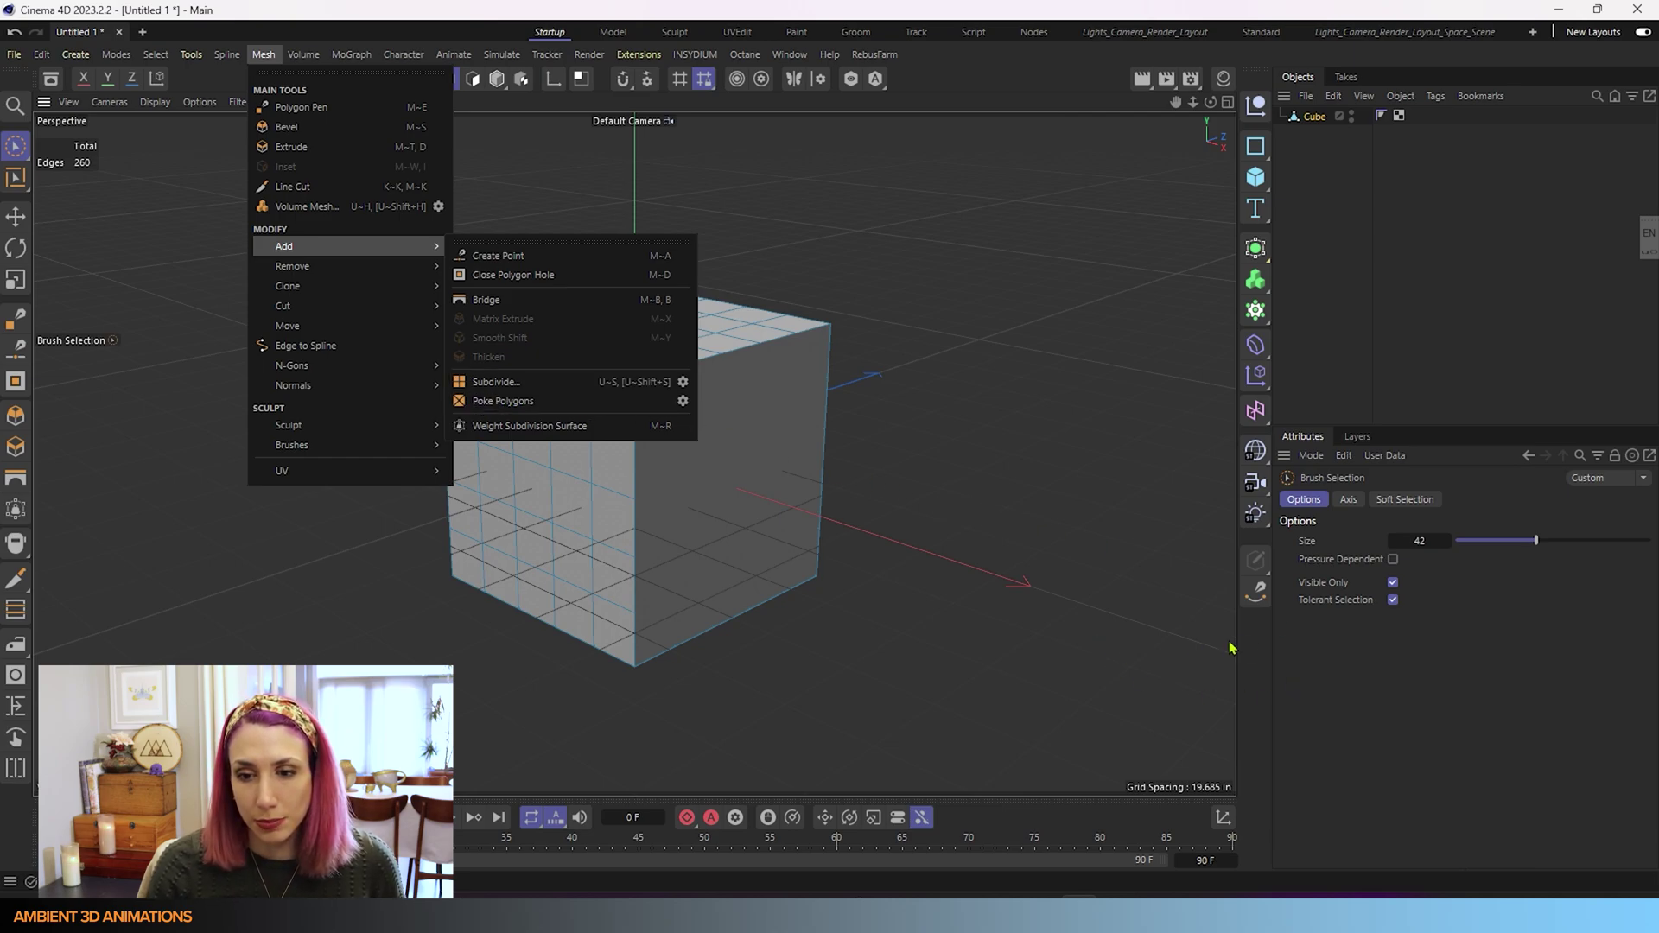
Find Poke Polygons in Commander with 'pok' and dock it into the right palette
key(Escape)
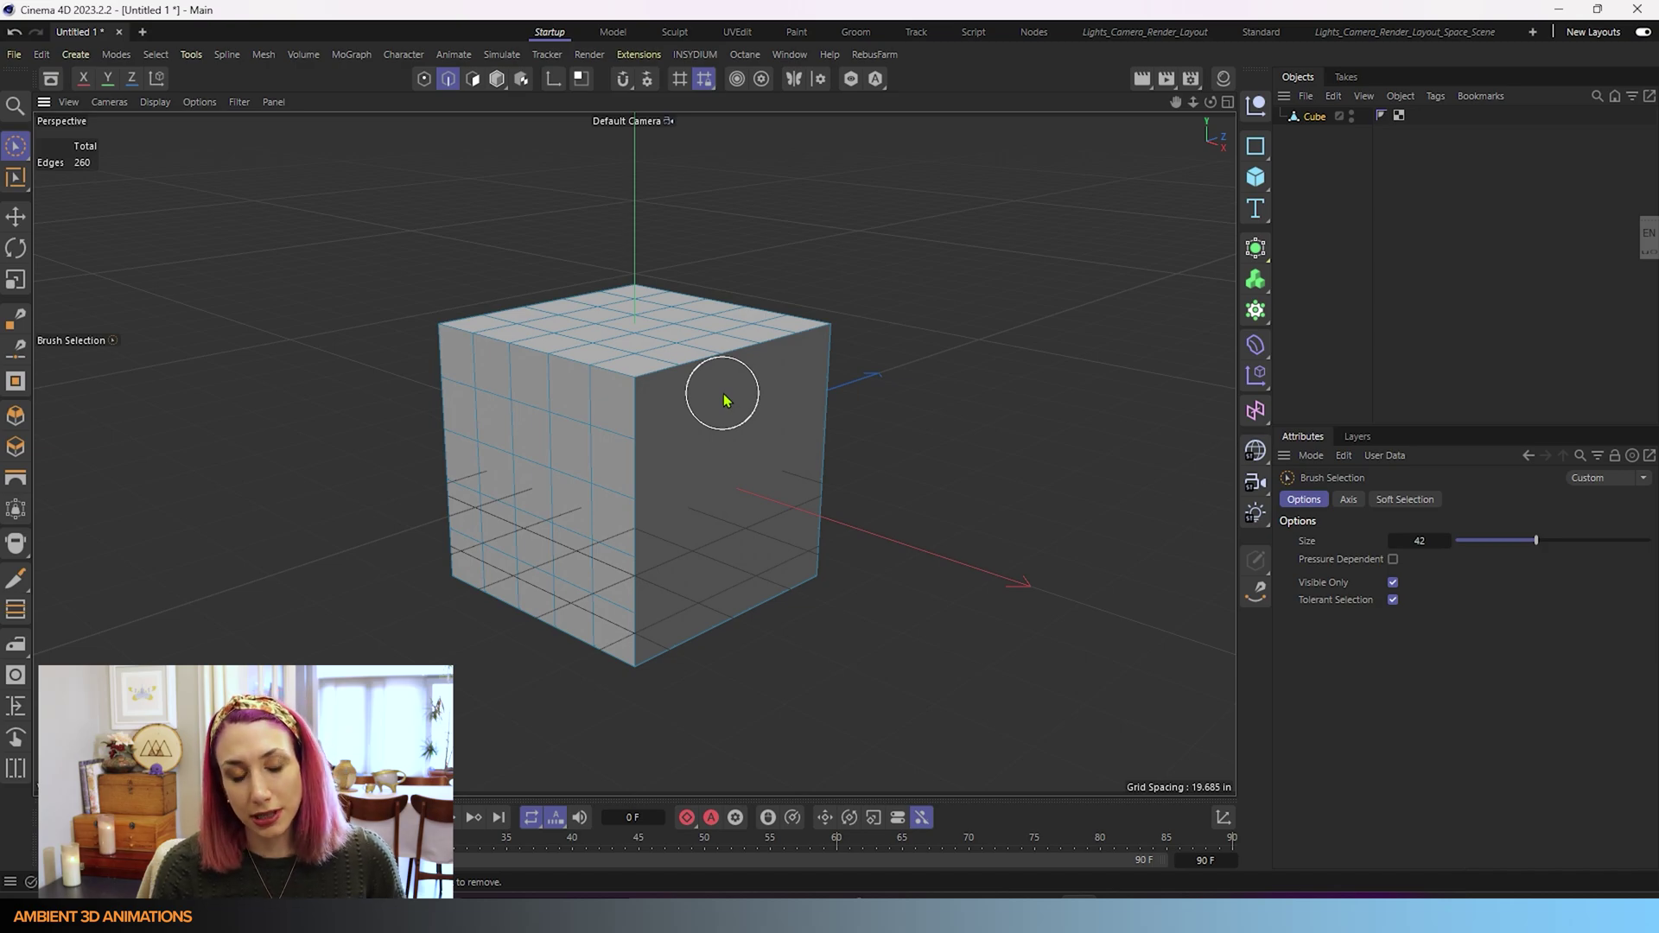
key(shift+c)
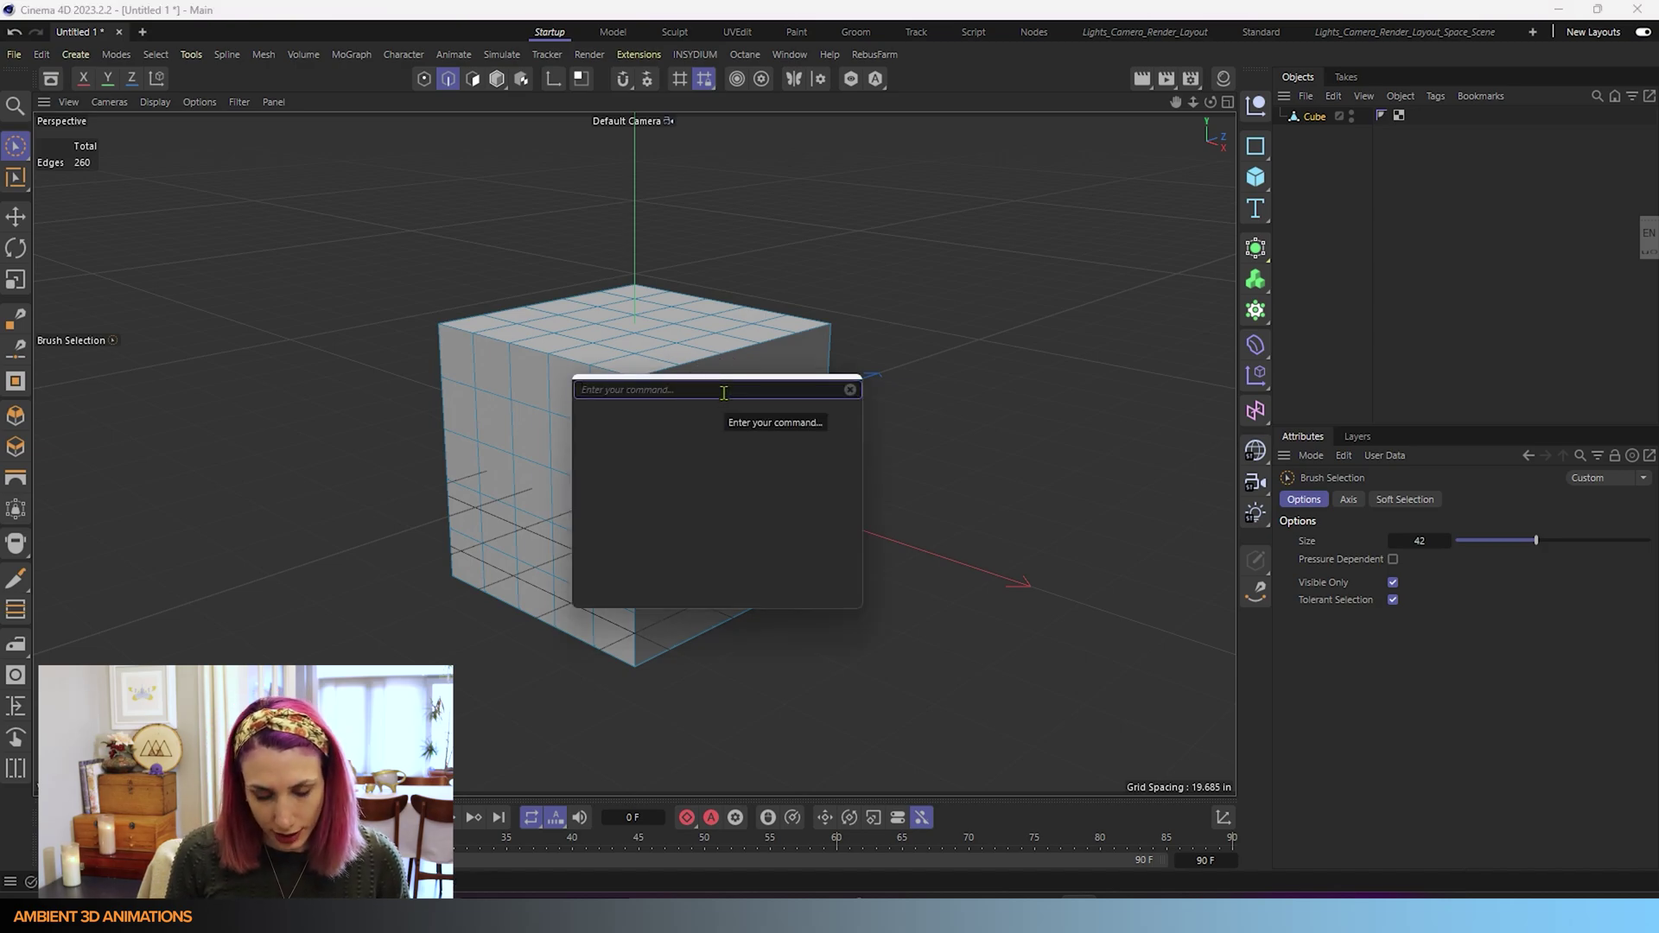
text(pok)
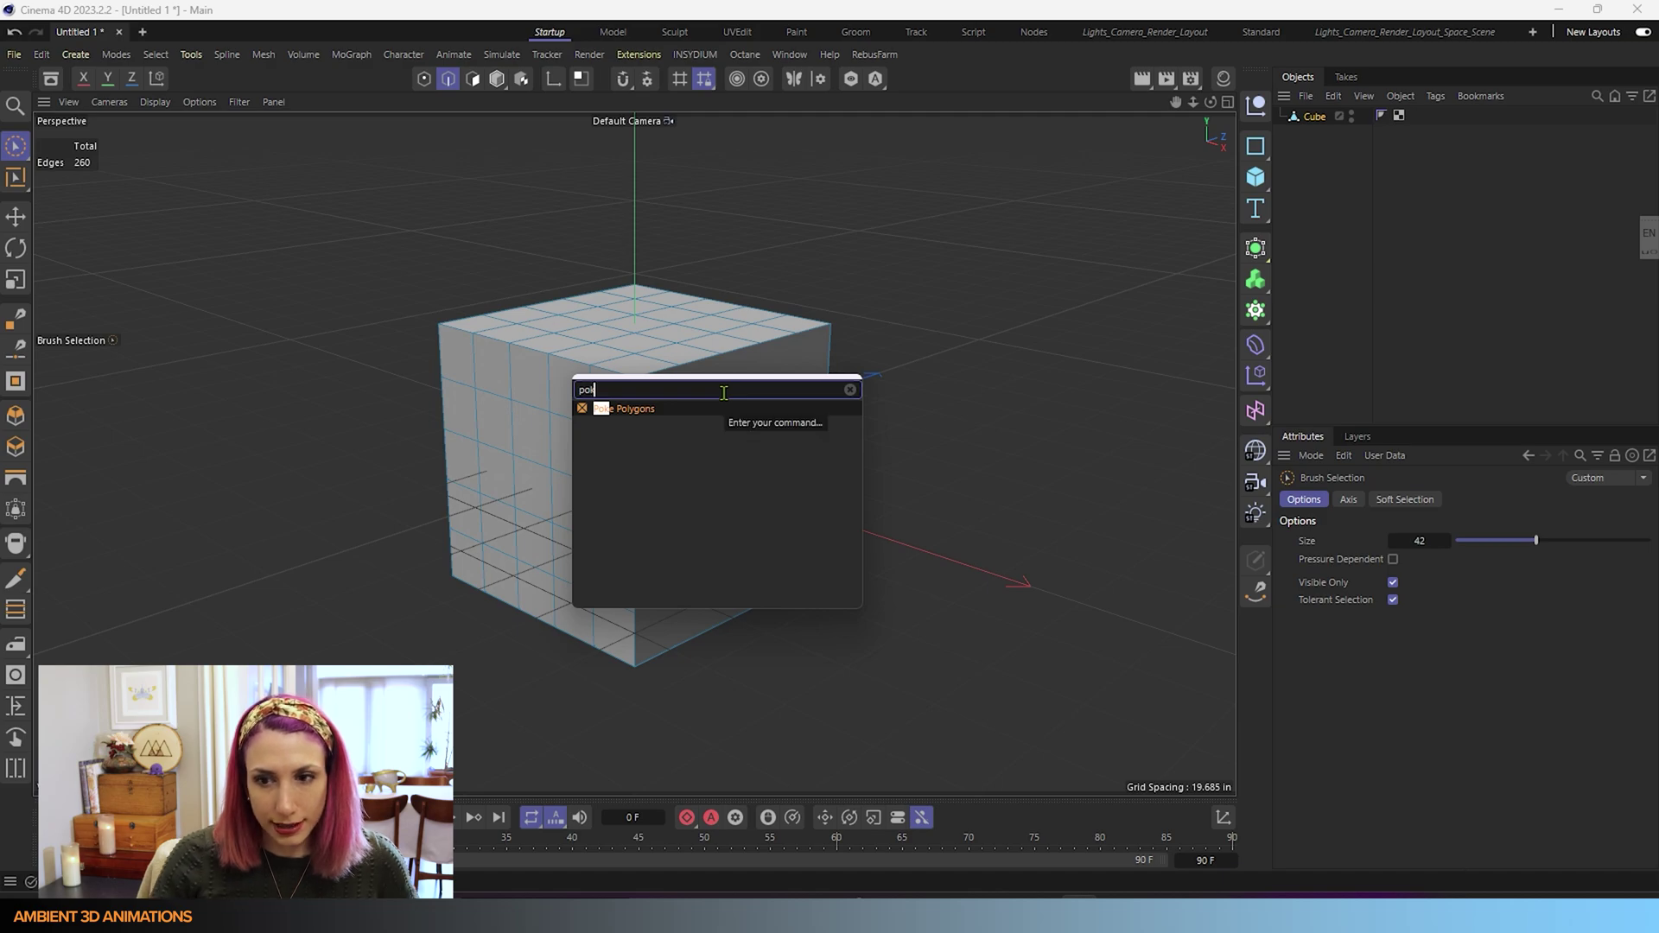
drag(585, 417, 601, 446)
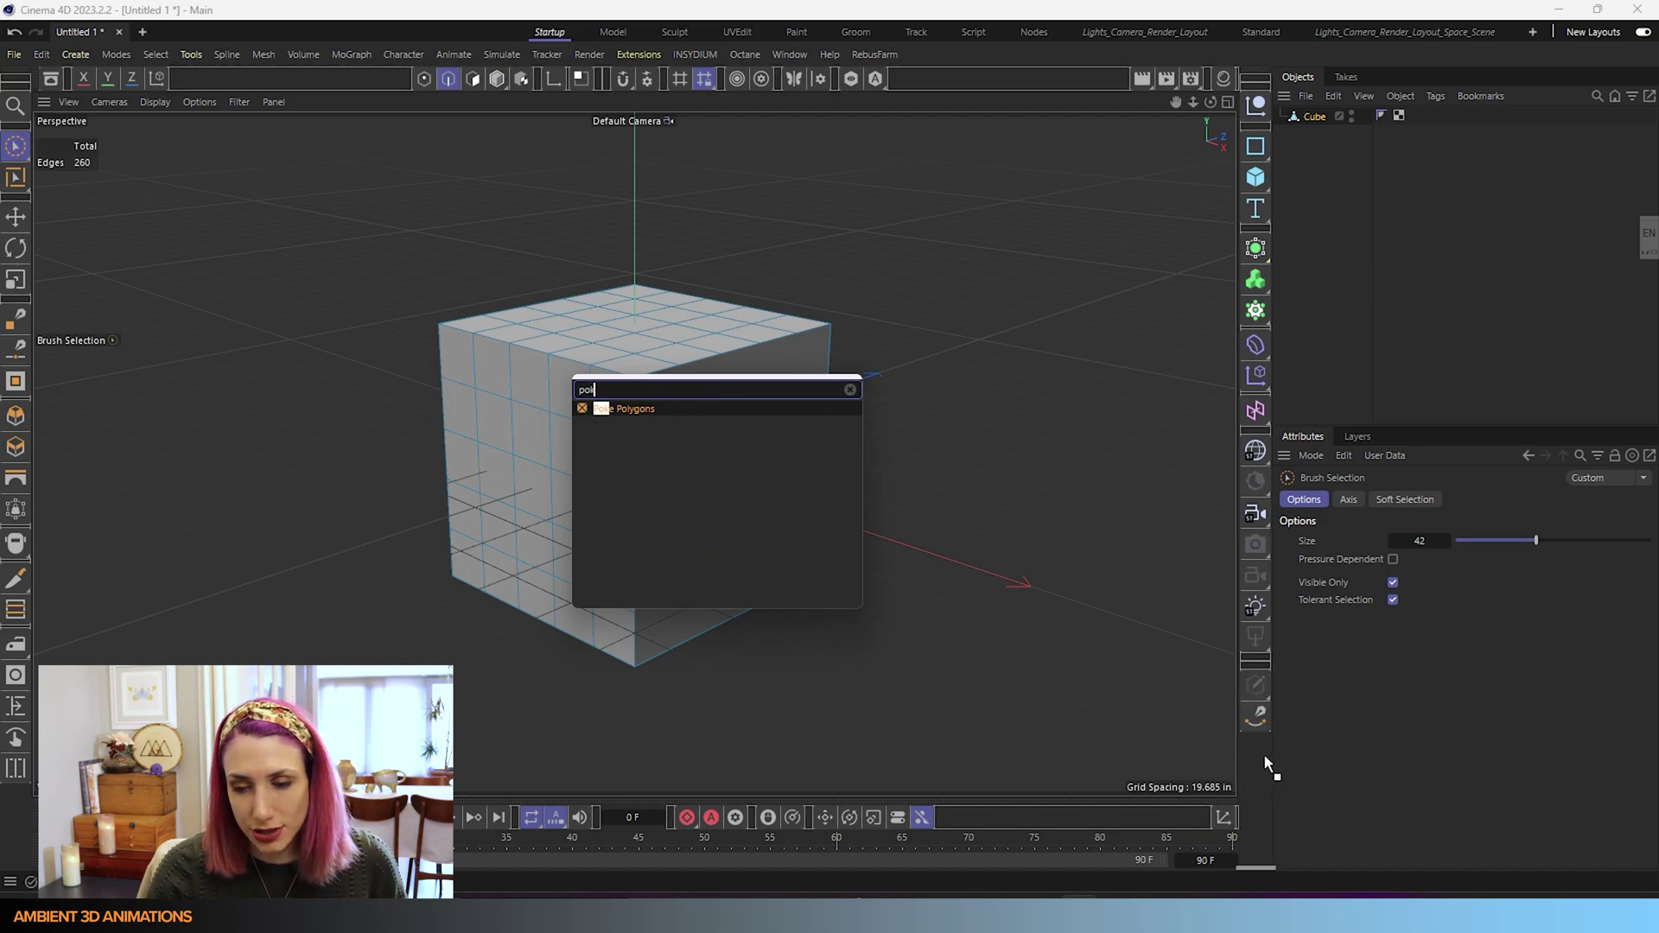
drag(1265, 755, 1264, 757)
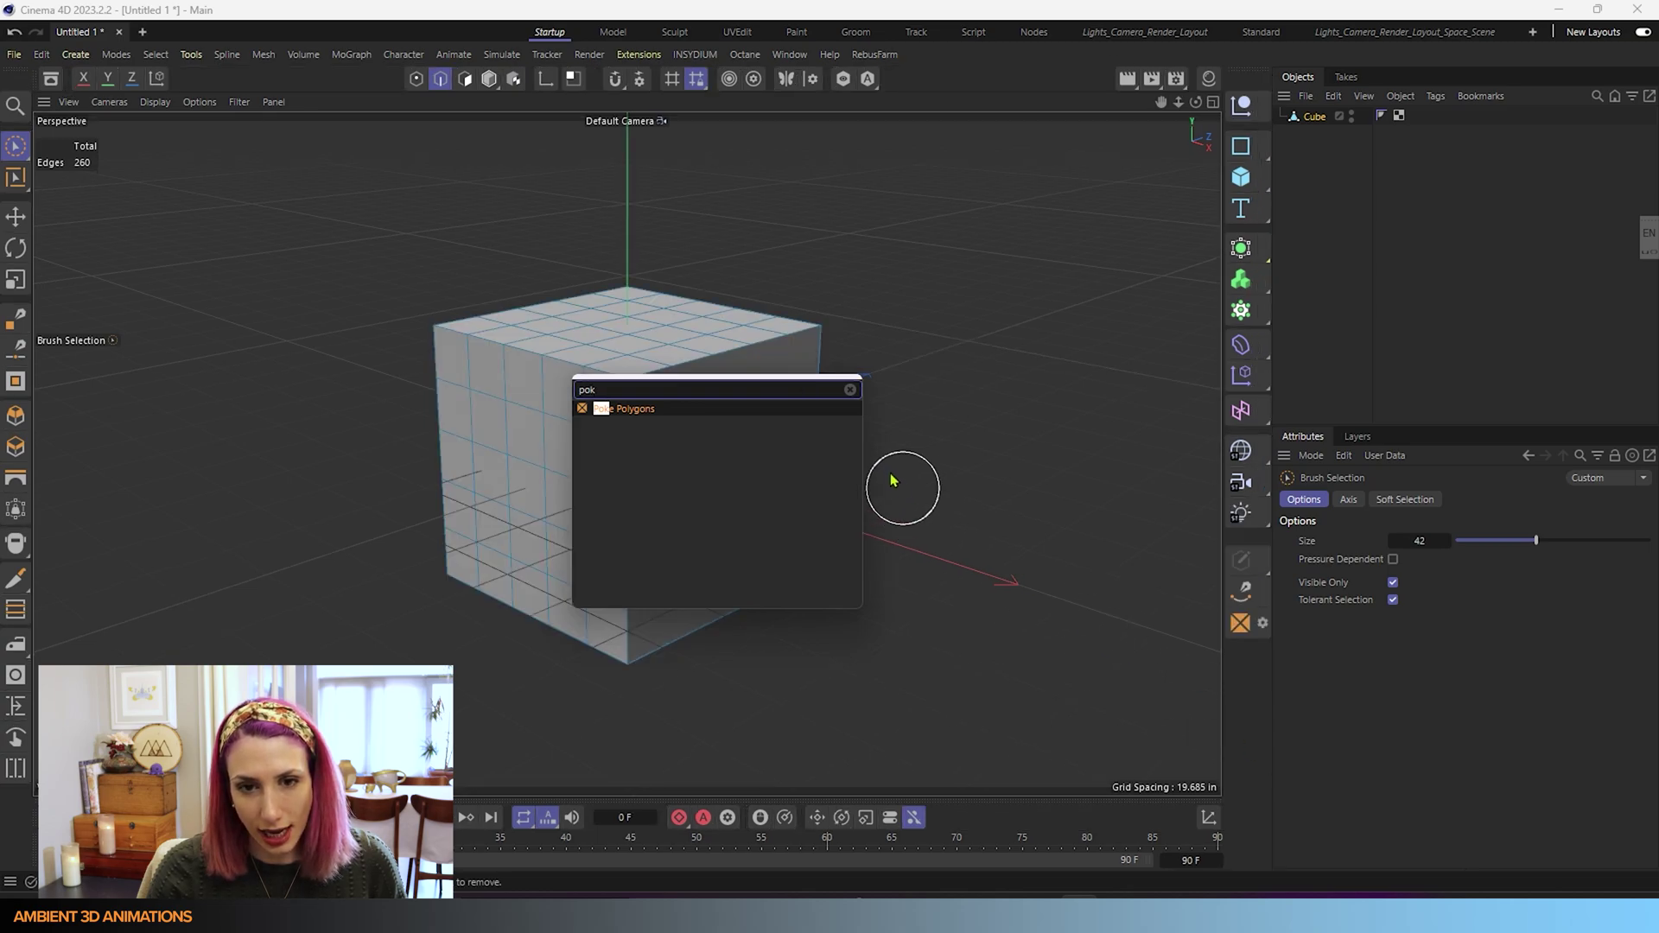
click(851, 390)
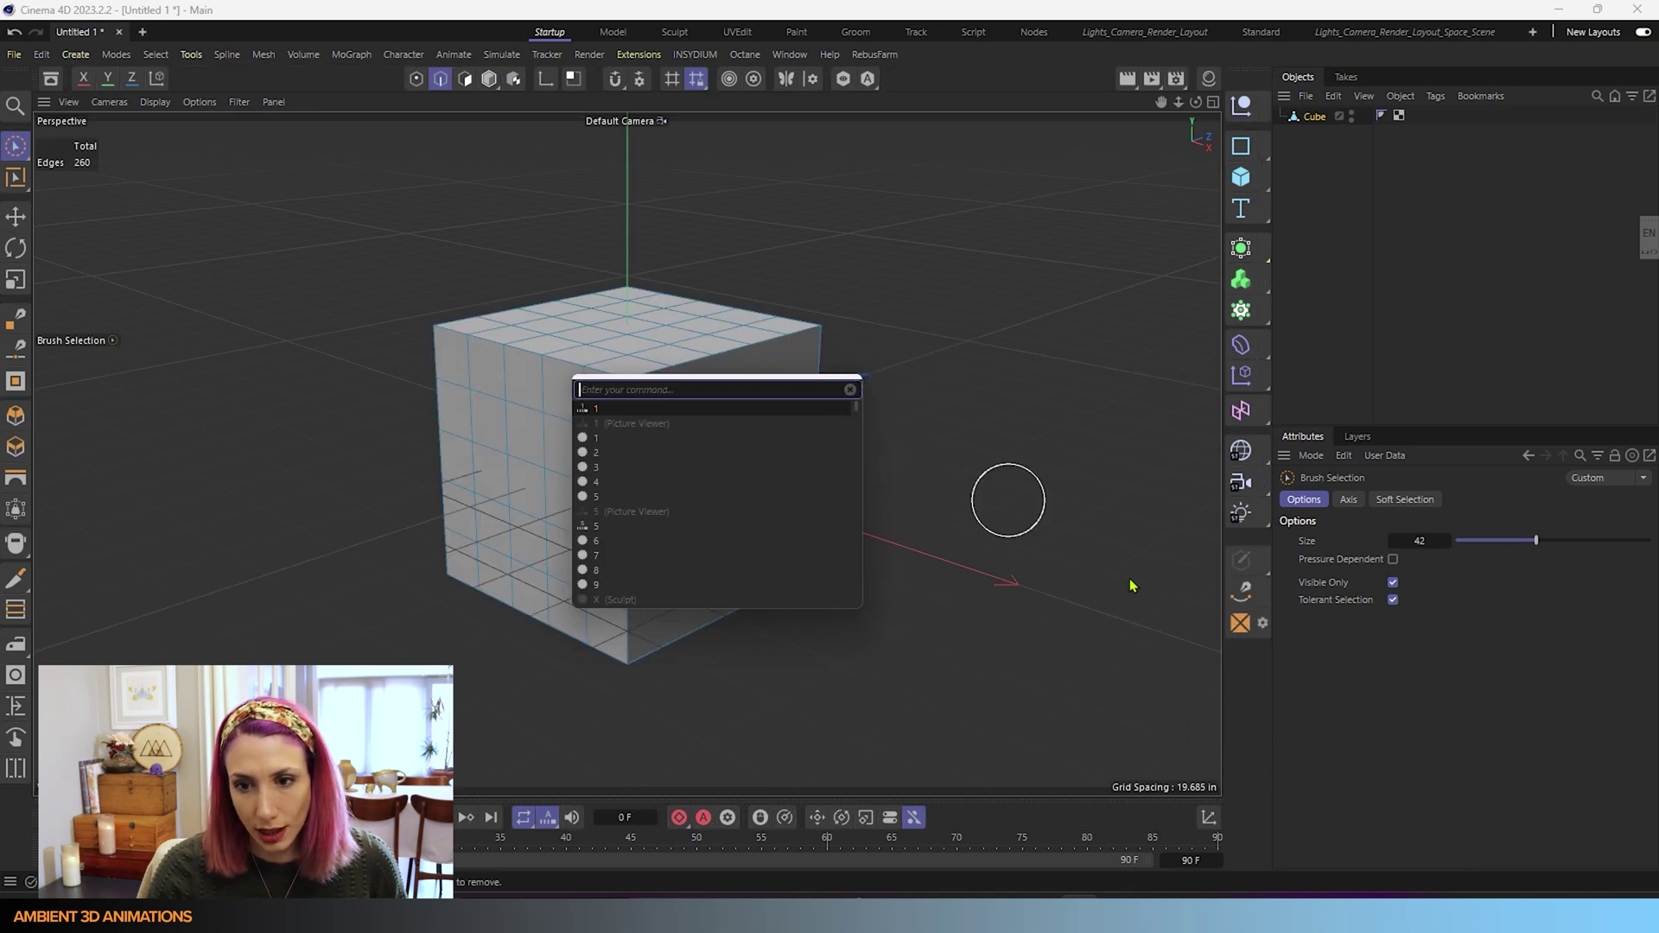
key(Escape)
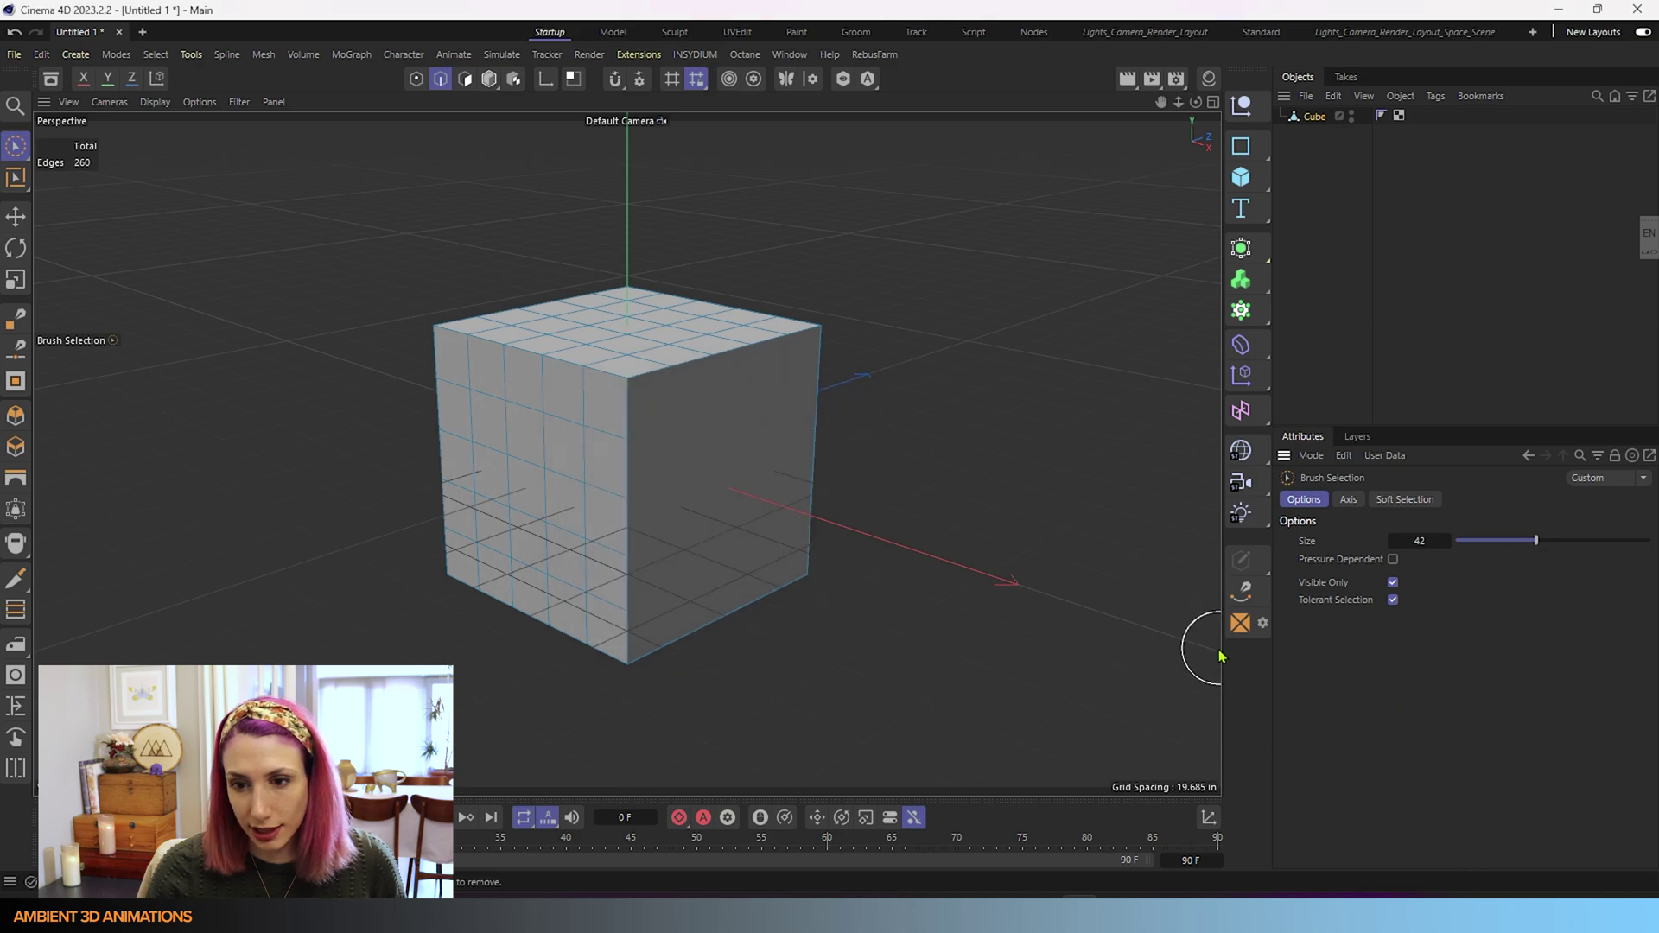
click(1534, 33)
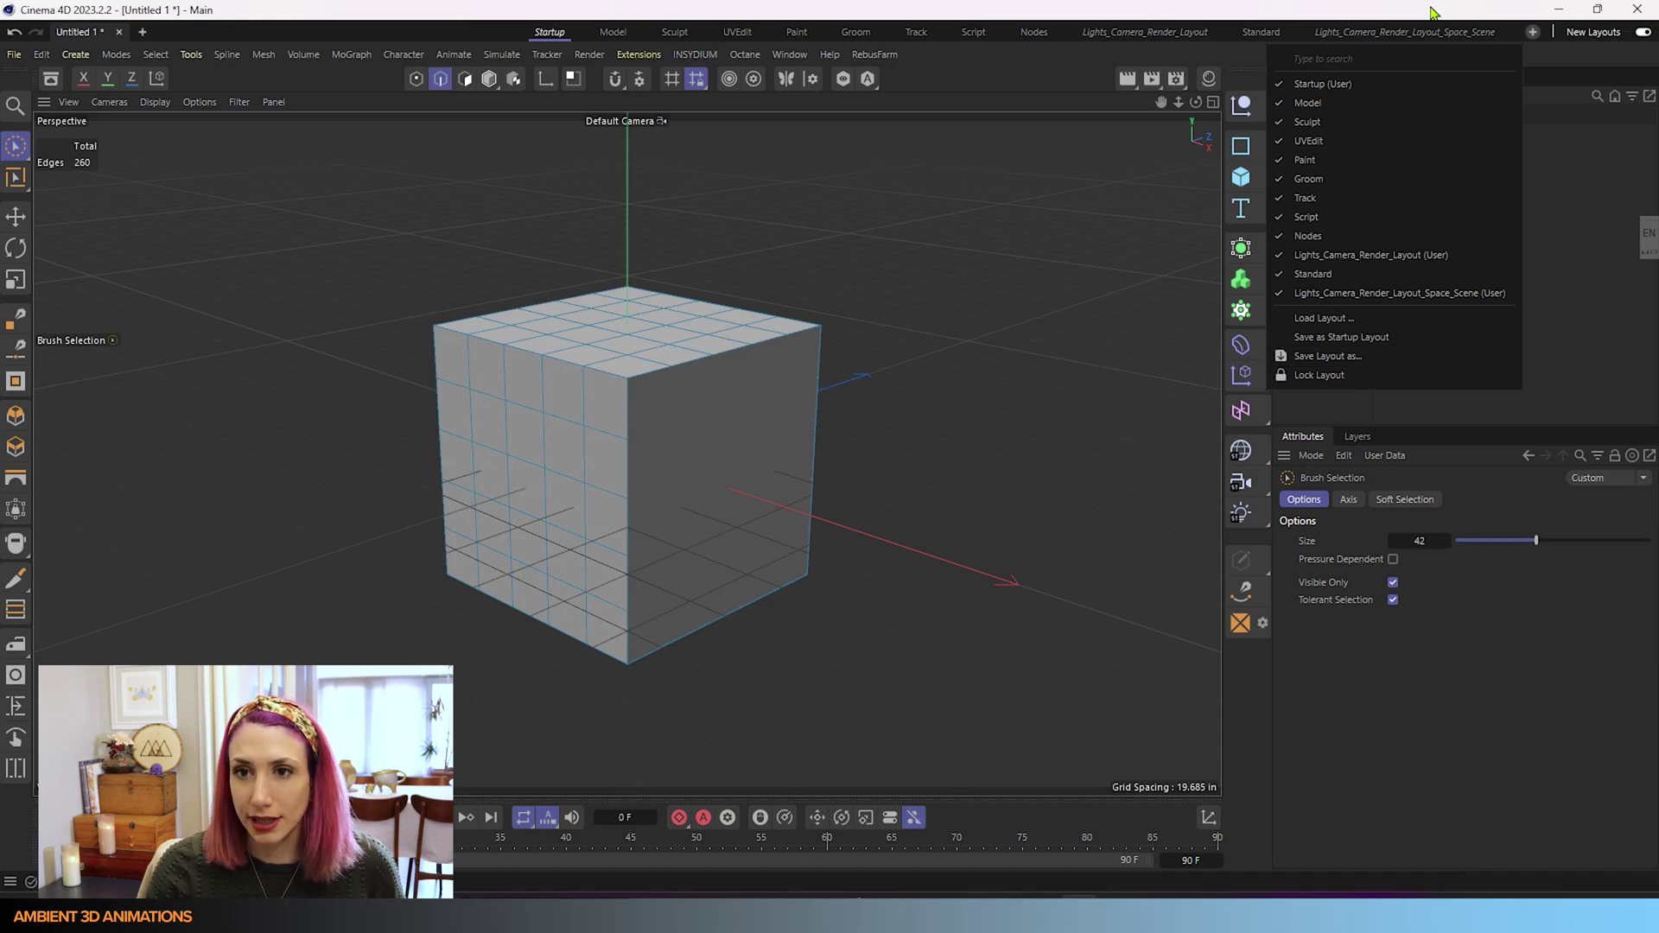
click(1357, 745)
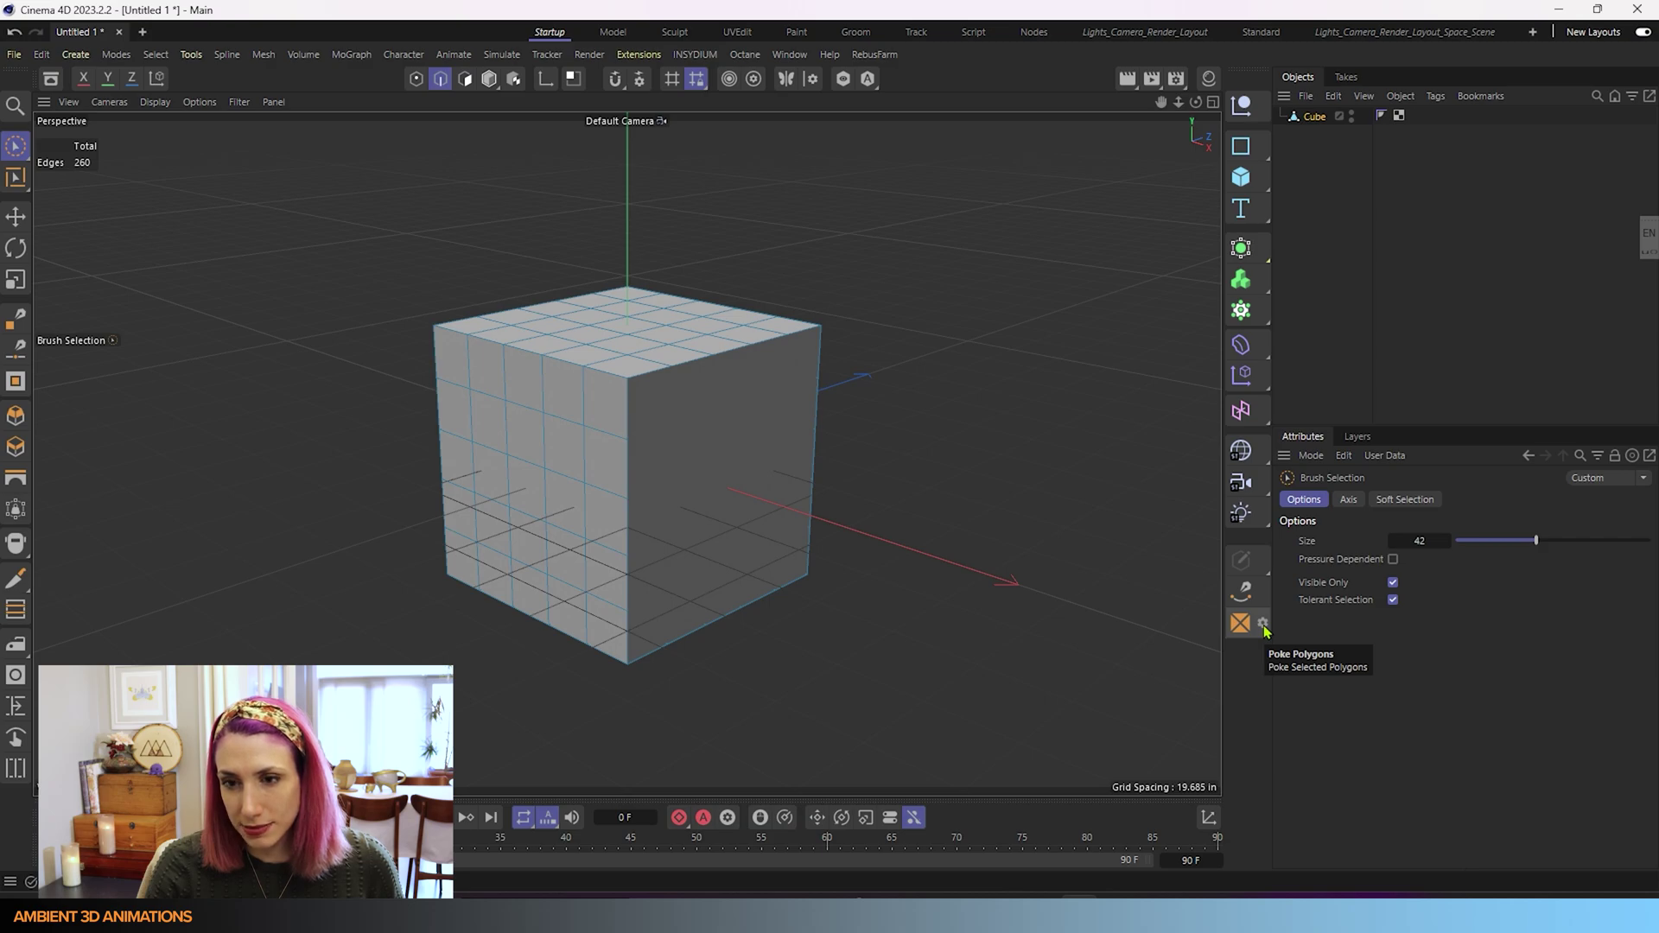
click(1263, 623)
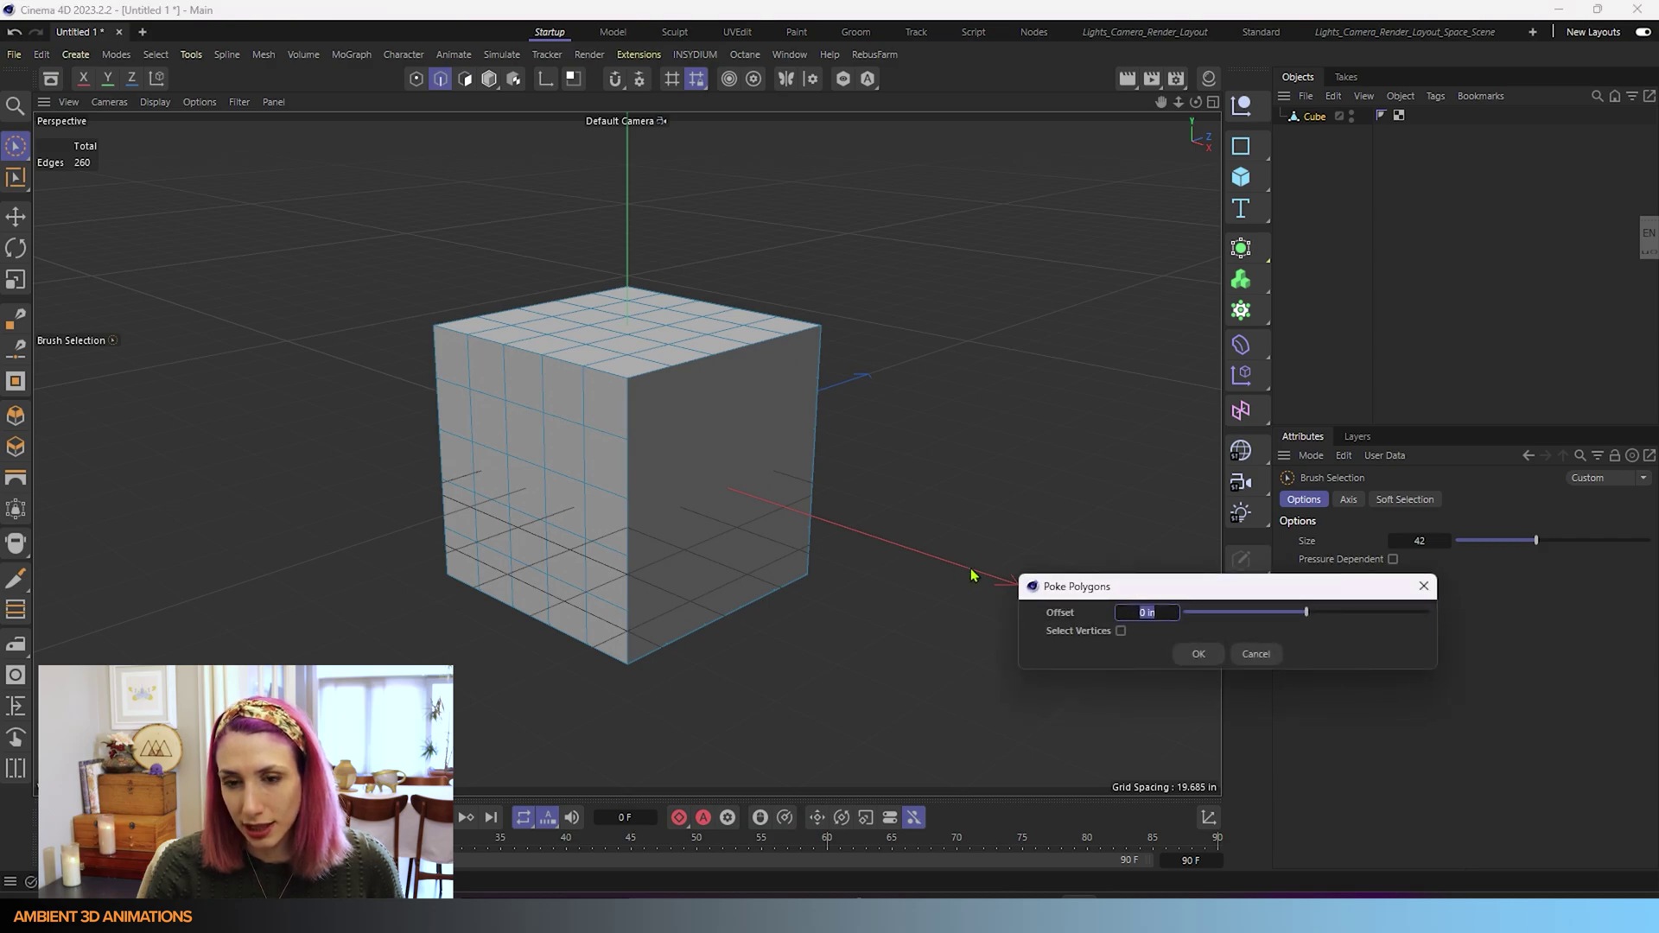
drag(1162, 595, 1134, 389)
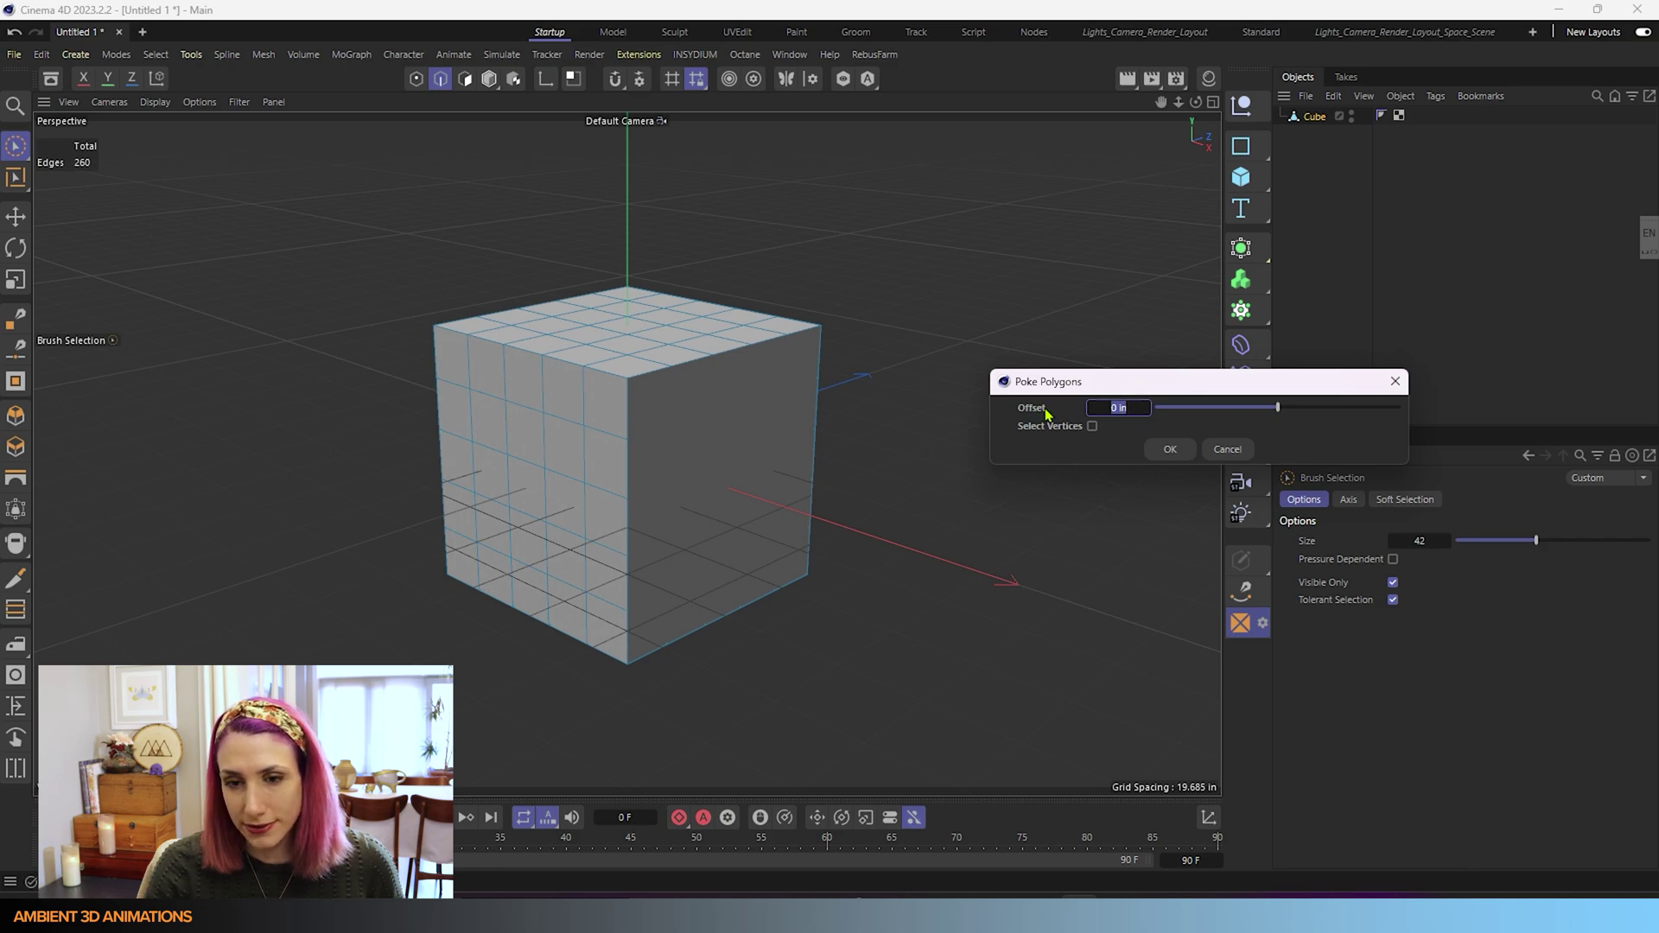
click(1231, 451)
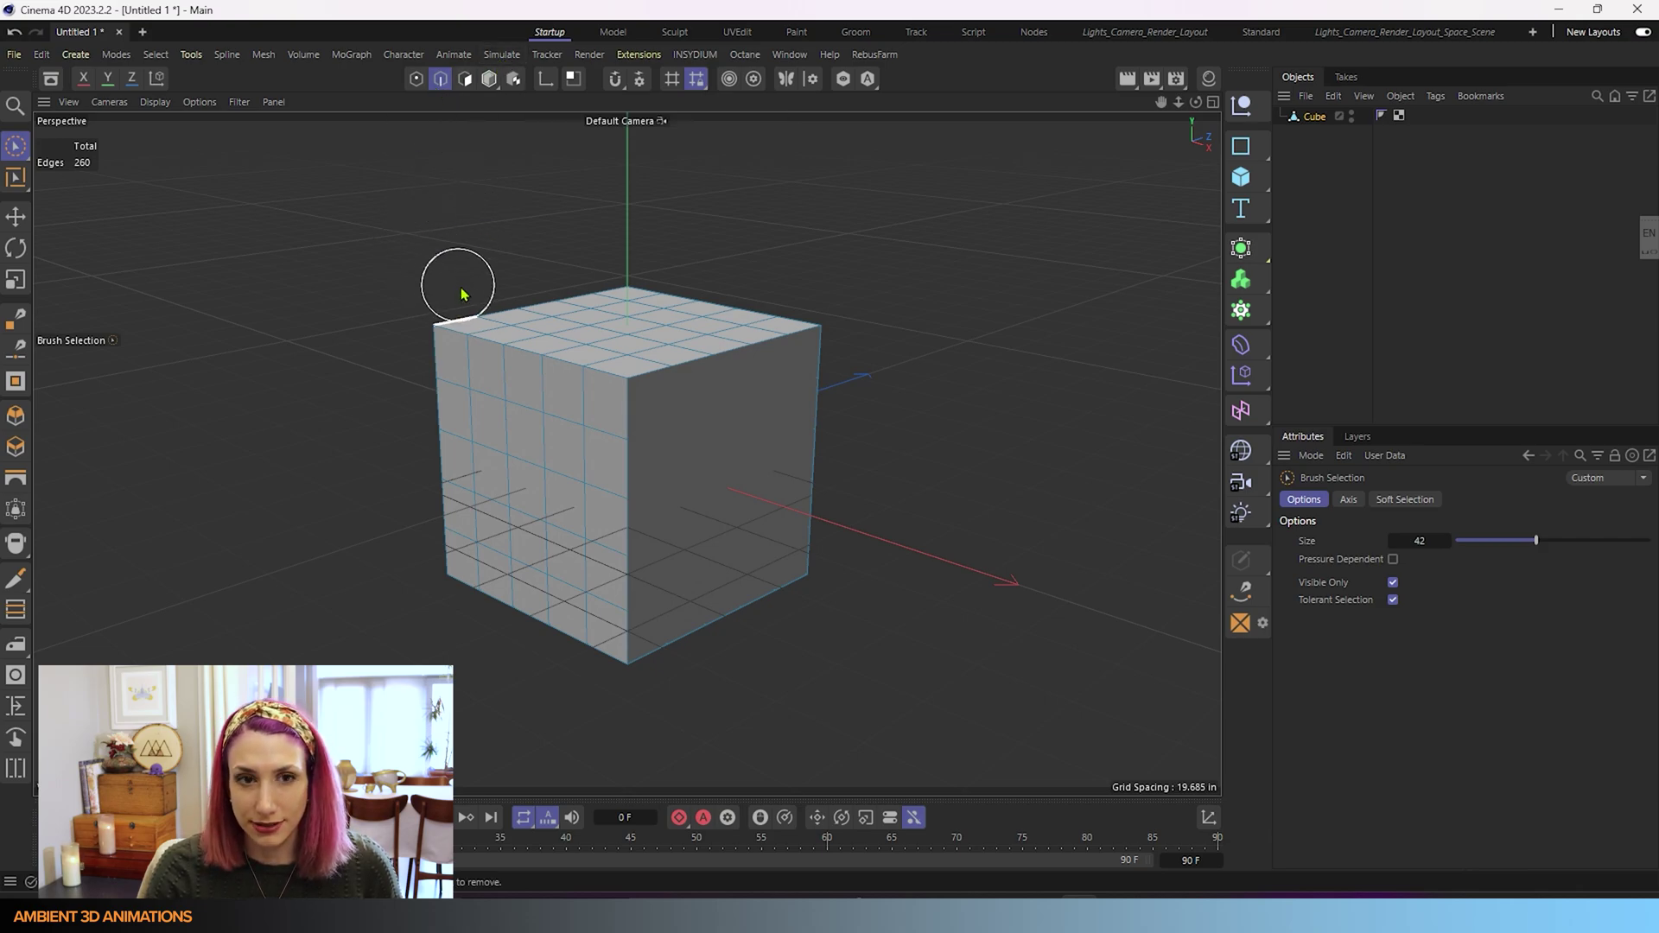
Select the right n-gon face in Polygons mode and poke it into a triangle fan
click(467, 82)
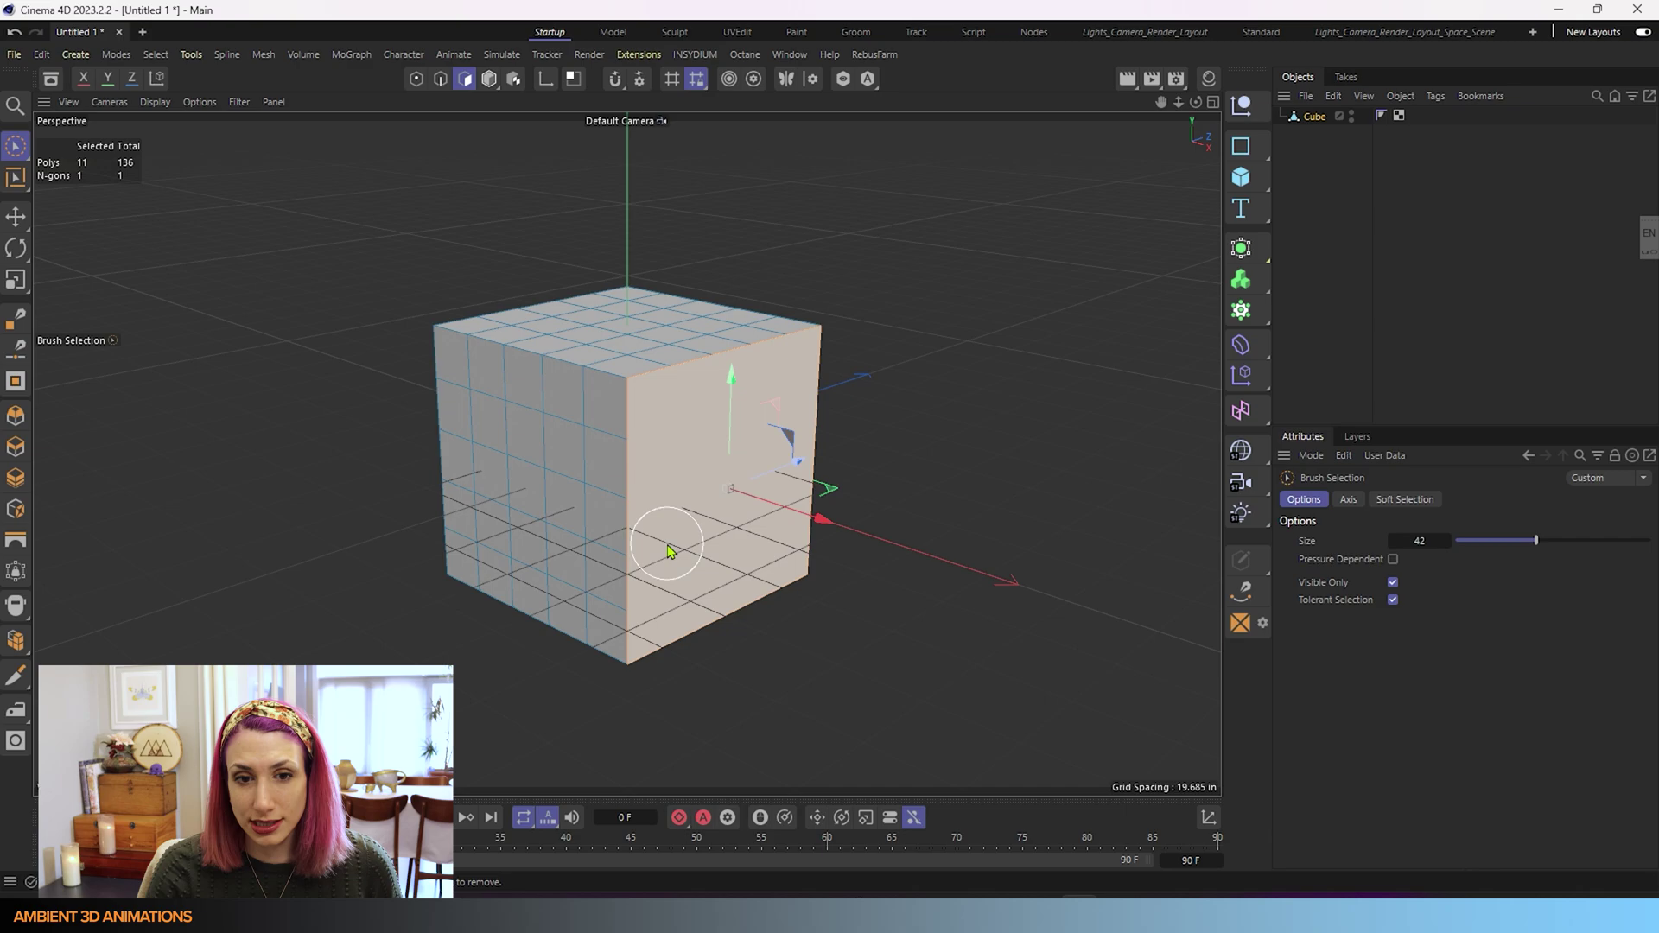
click(692, 548)
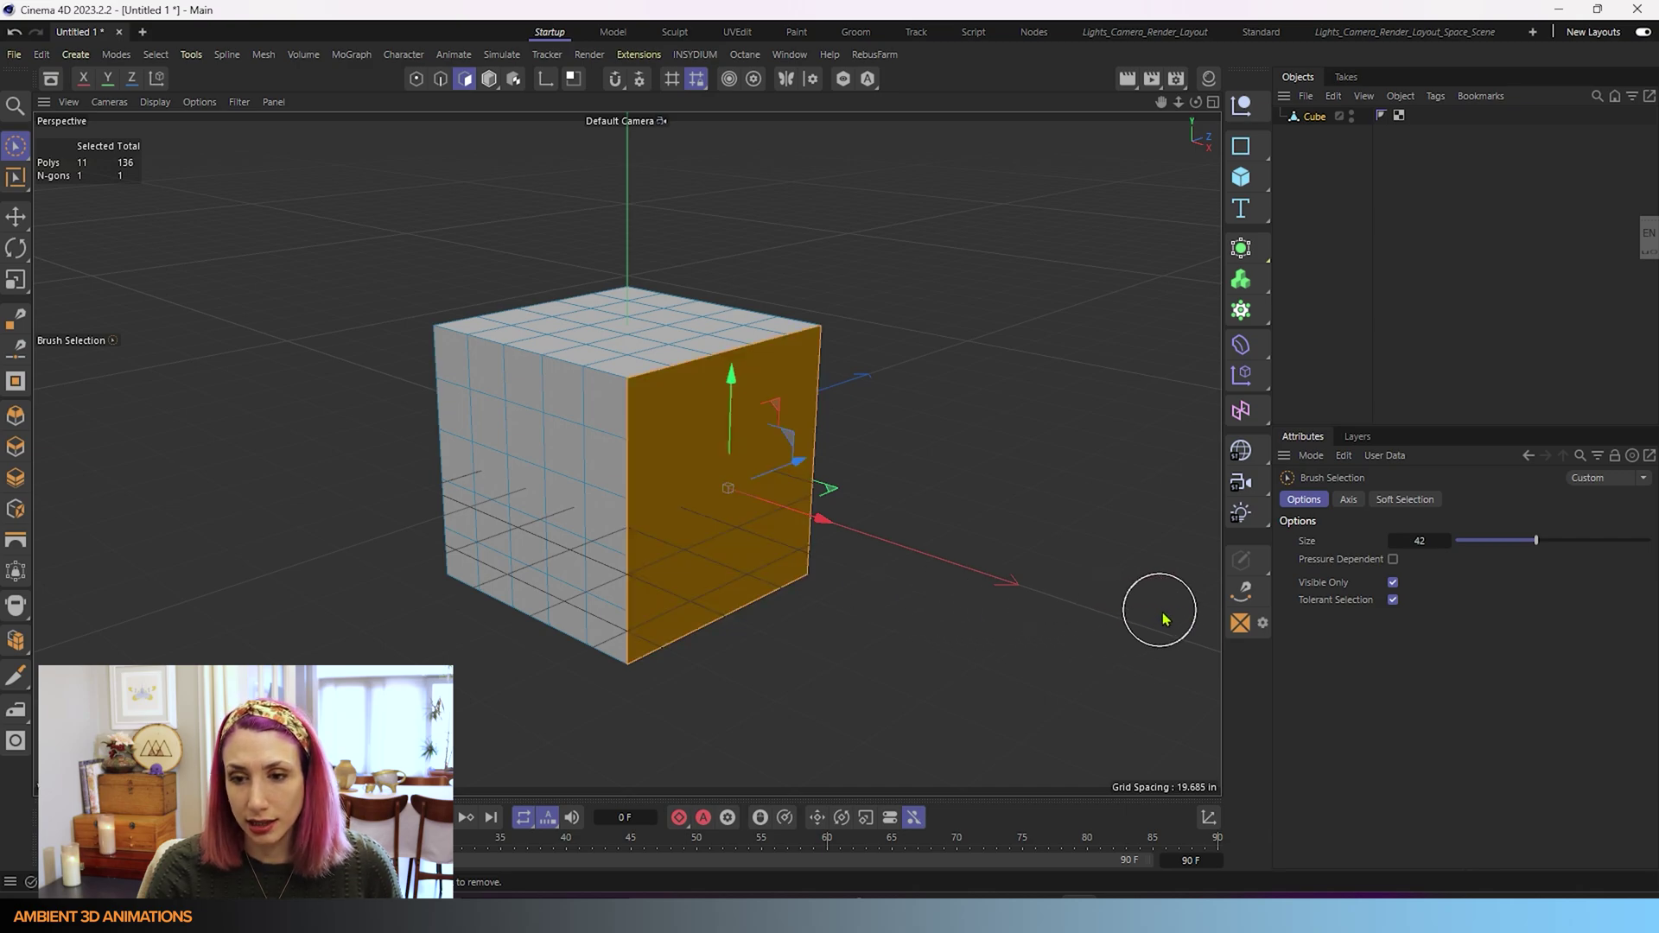
click(1237, 627)
ctrl+drag(782, 372, 796, 481)
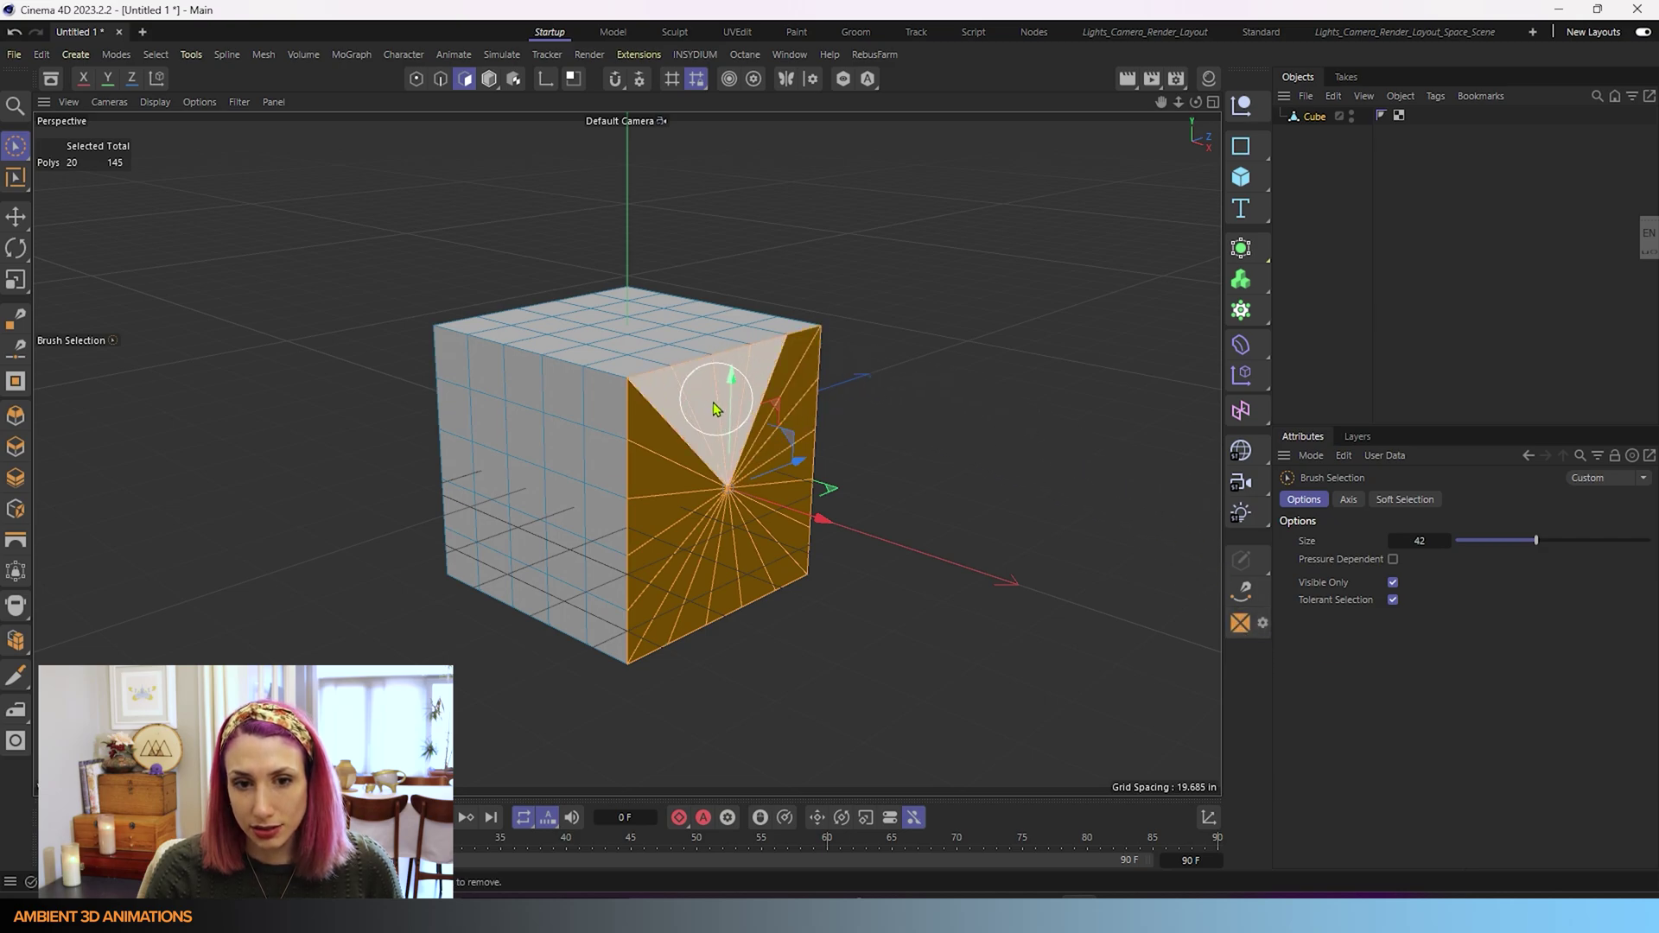
key(ctrl+z)
key(ctrl+z)
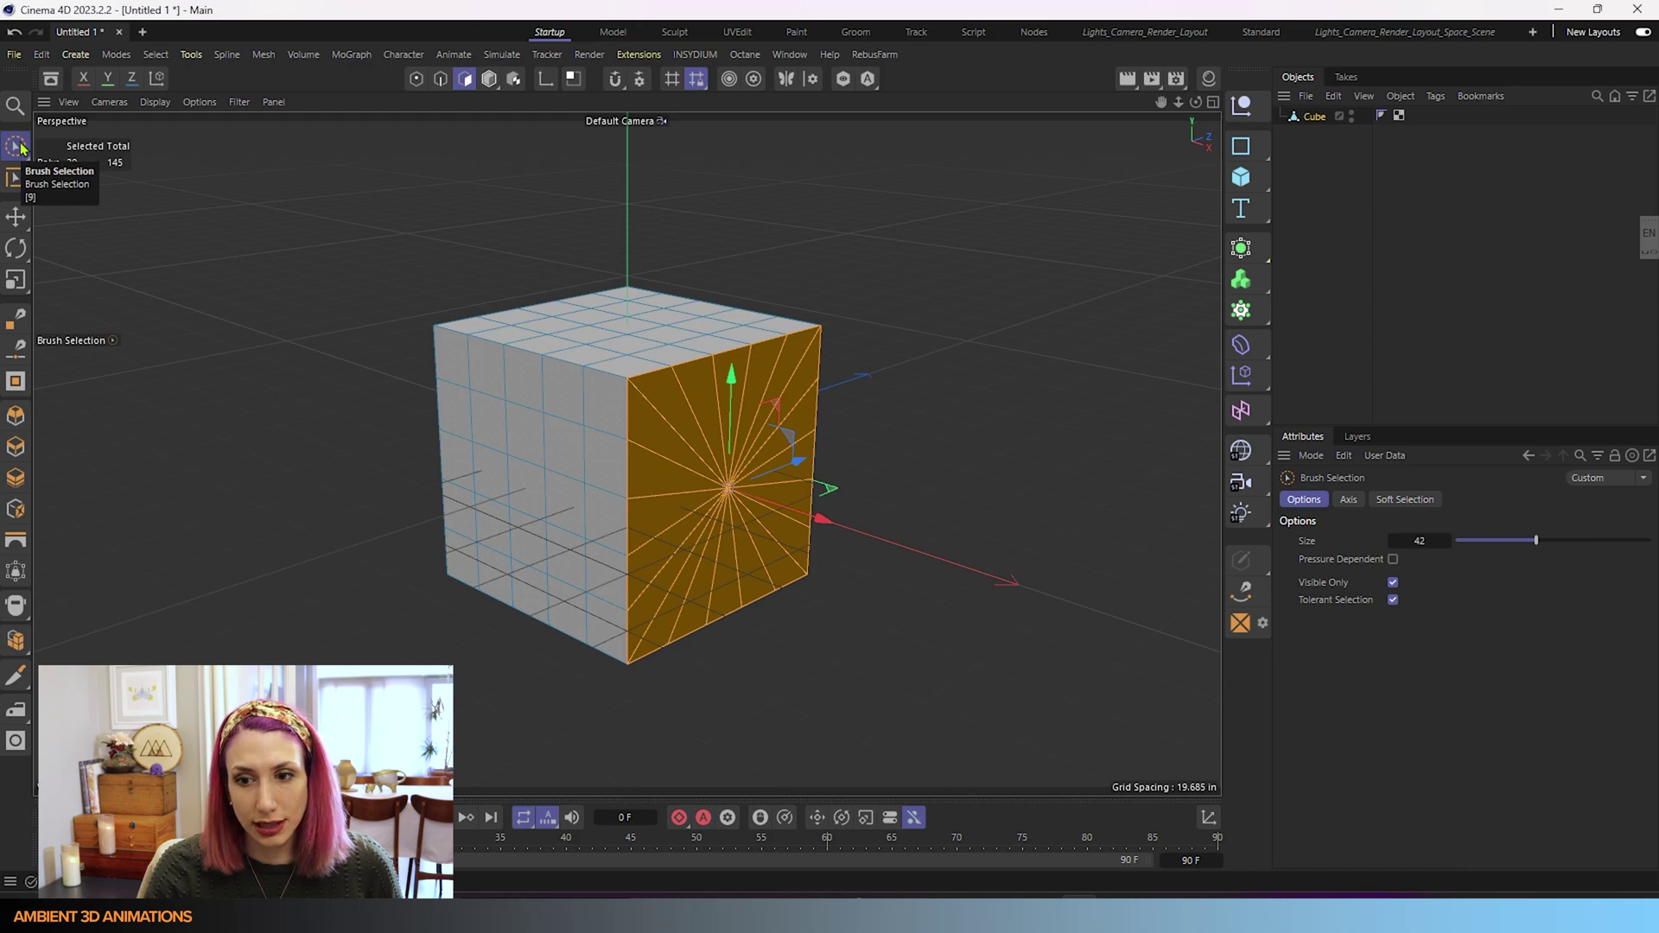
Poke three top-row front quads with zero offset, then select the three quads below
scroll(602, 410, up, 1)
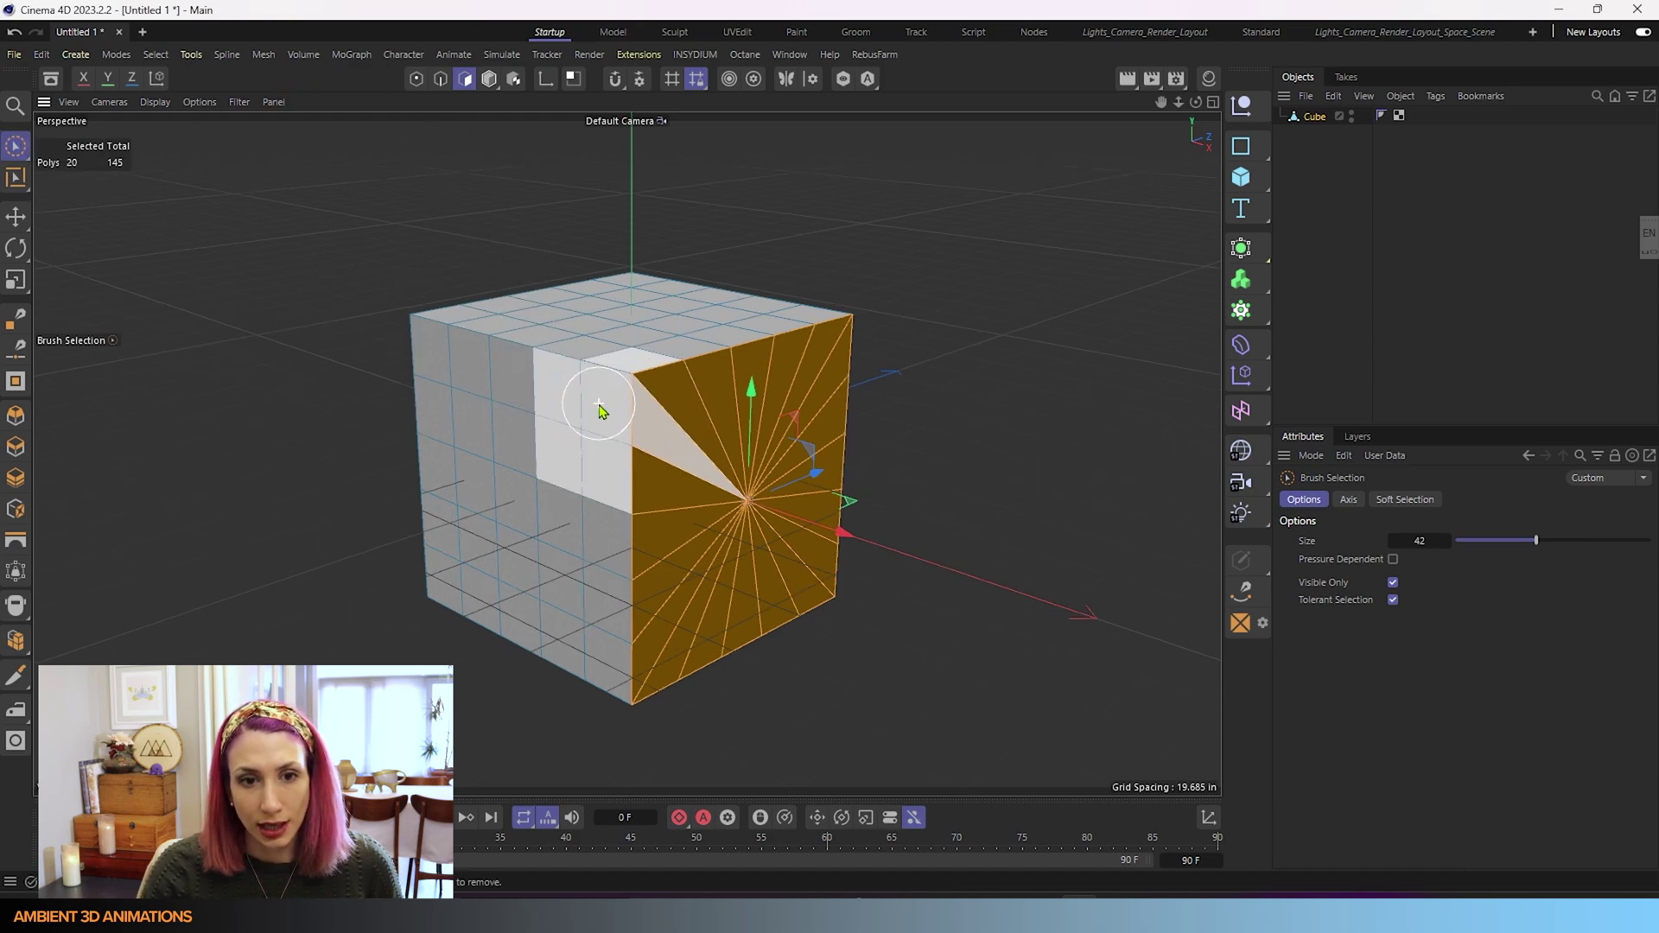
scroll(602, 410, up, 2)
click(612, 391)
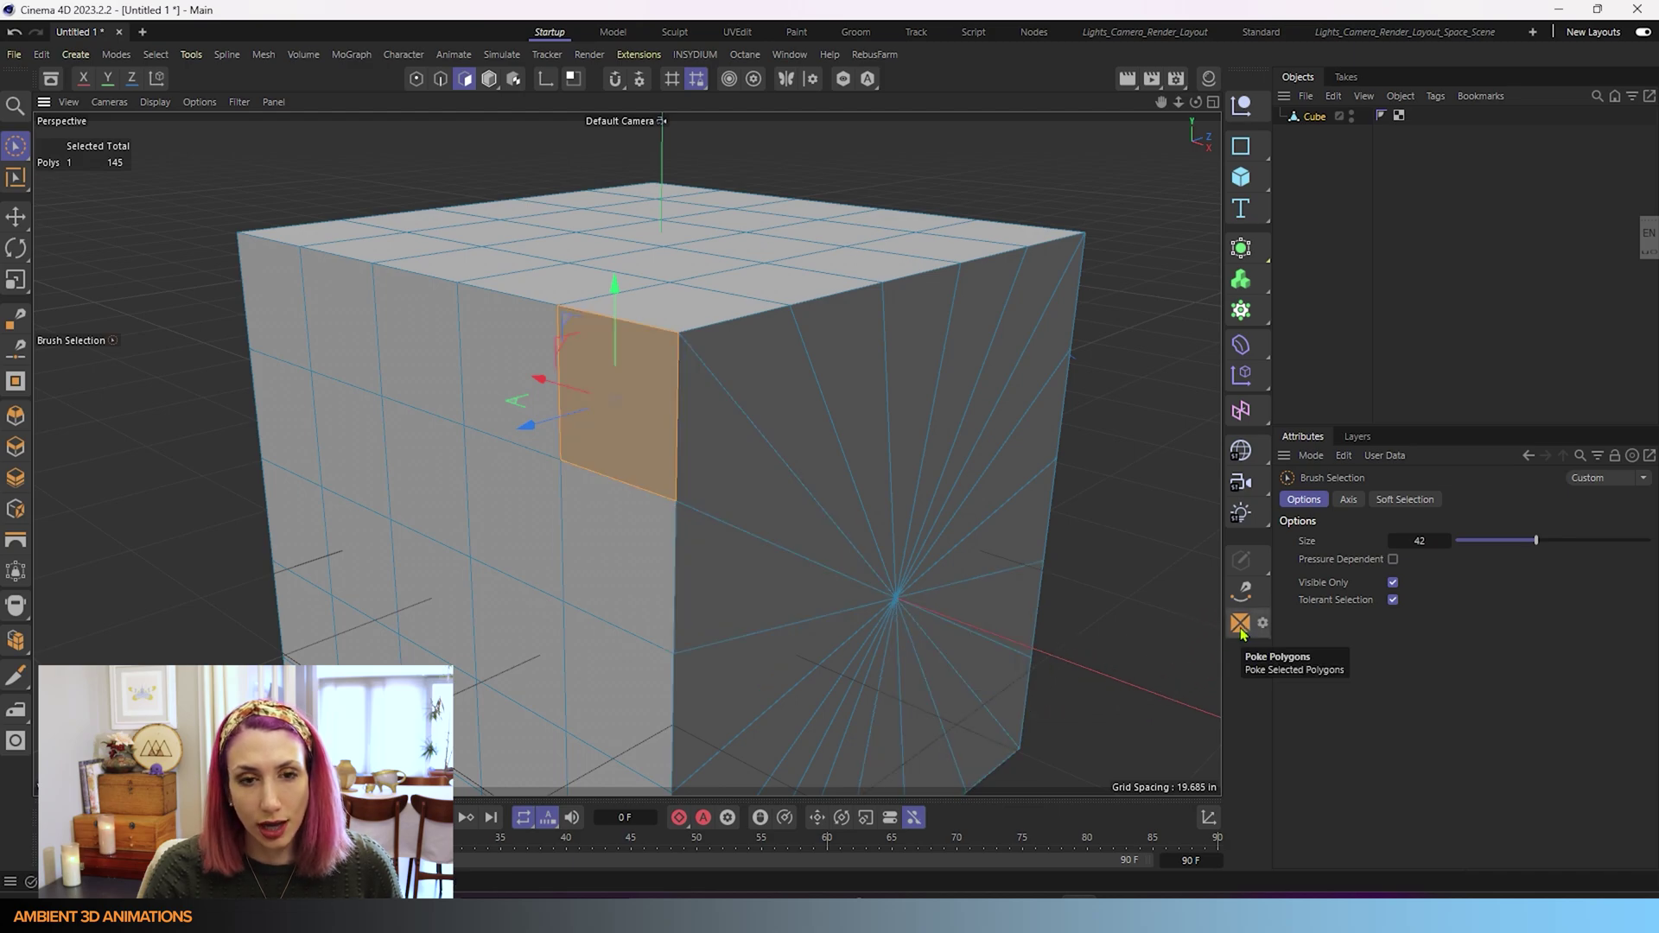
shift+click(441, 352)
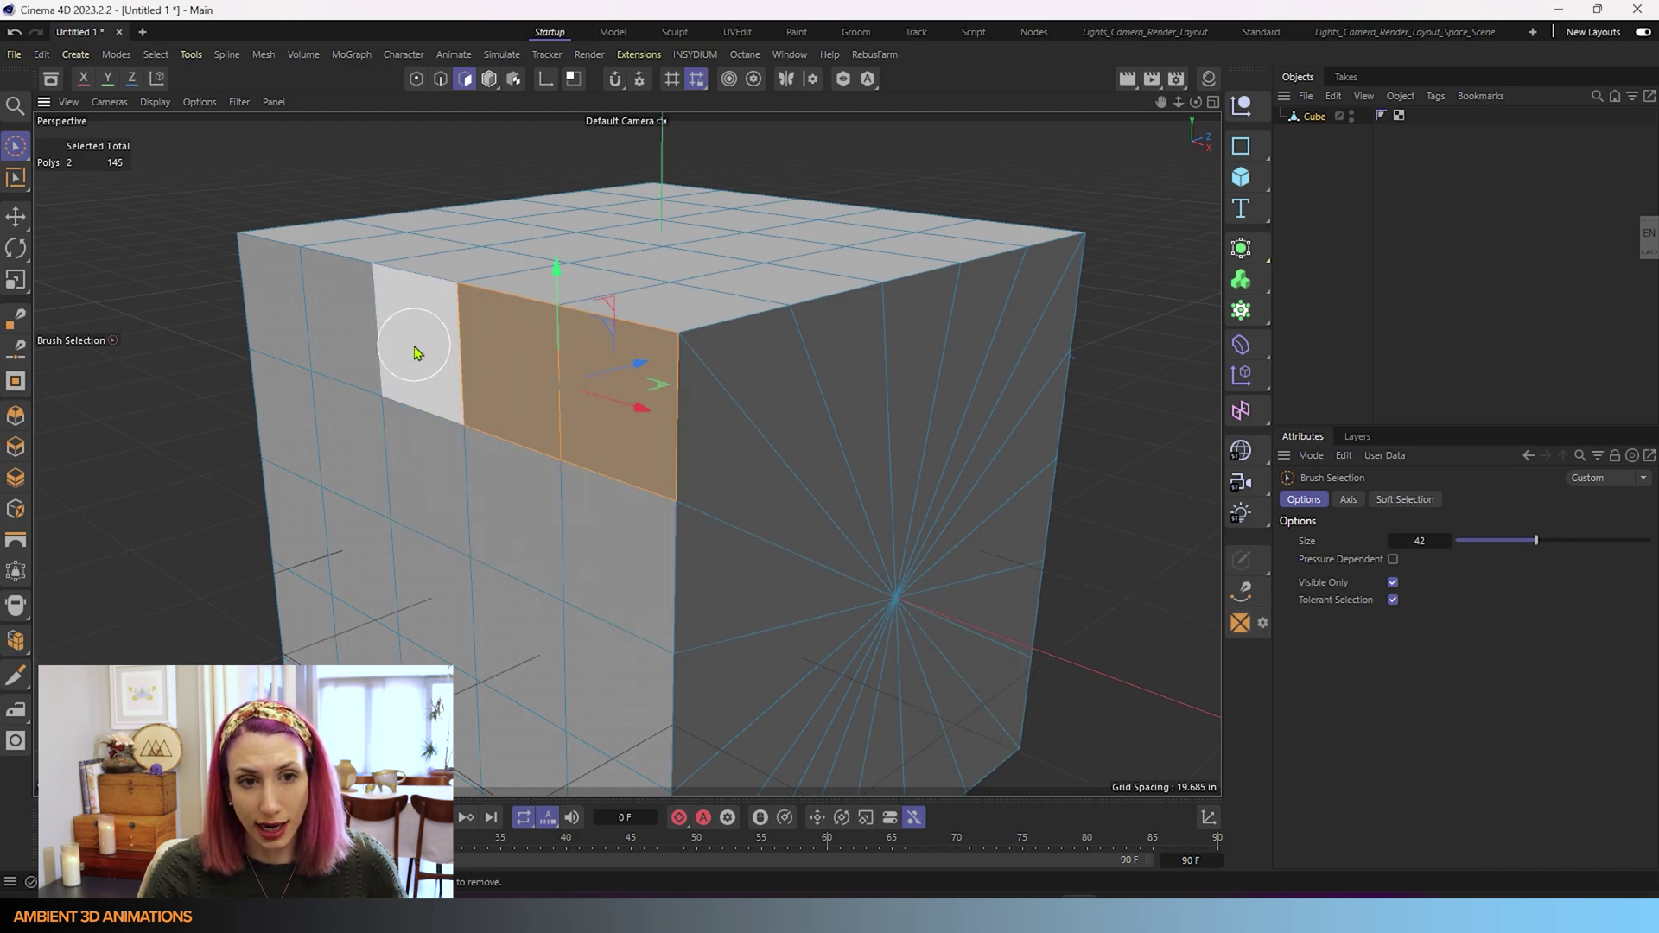
click(1235, 624)
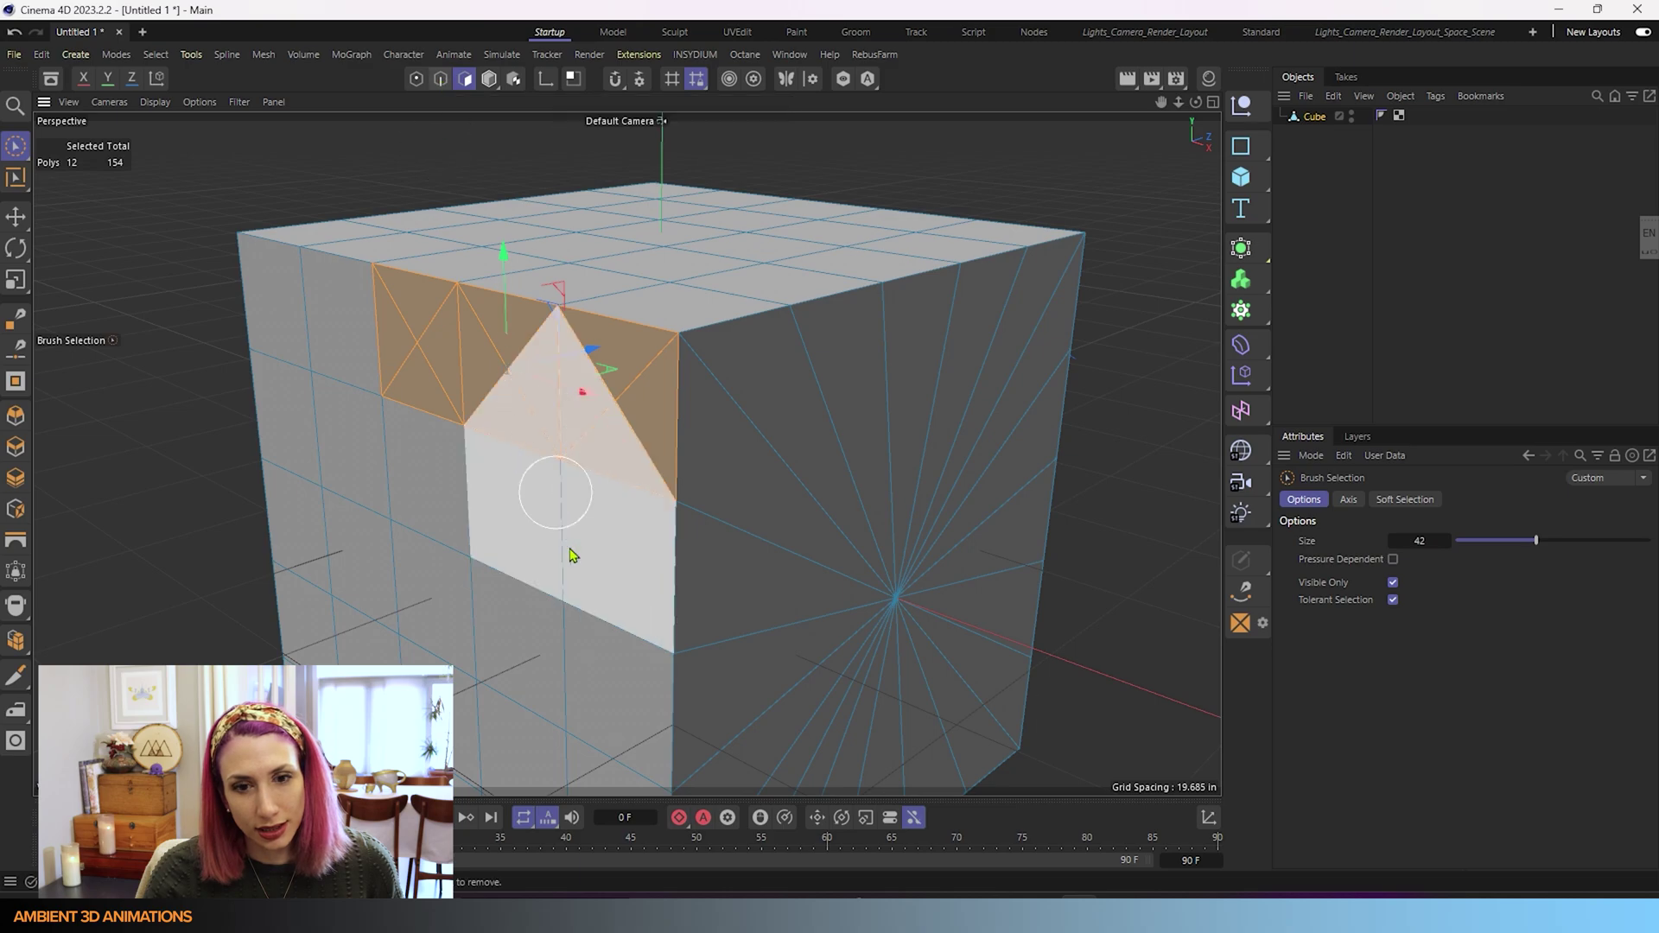
click(617, 553)
mouse_move(617, 553)
mouse_down()
mouse_move(518, 532)
mouse_move(433, 481)
mouse_up()
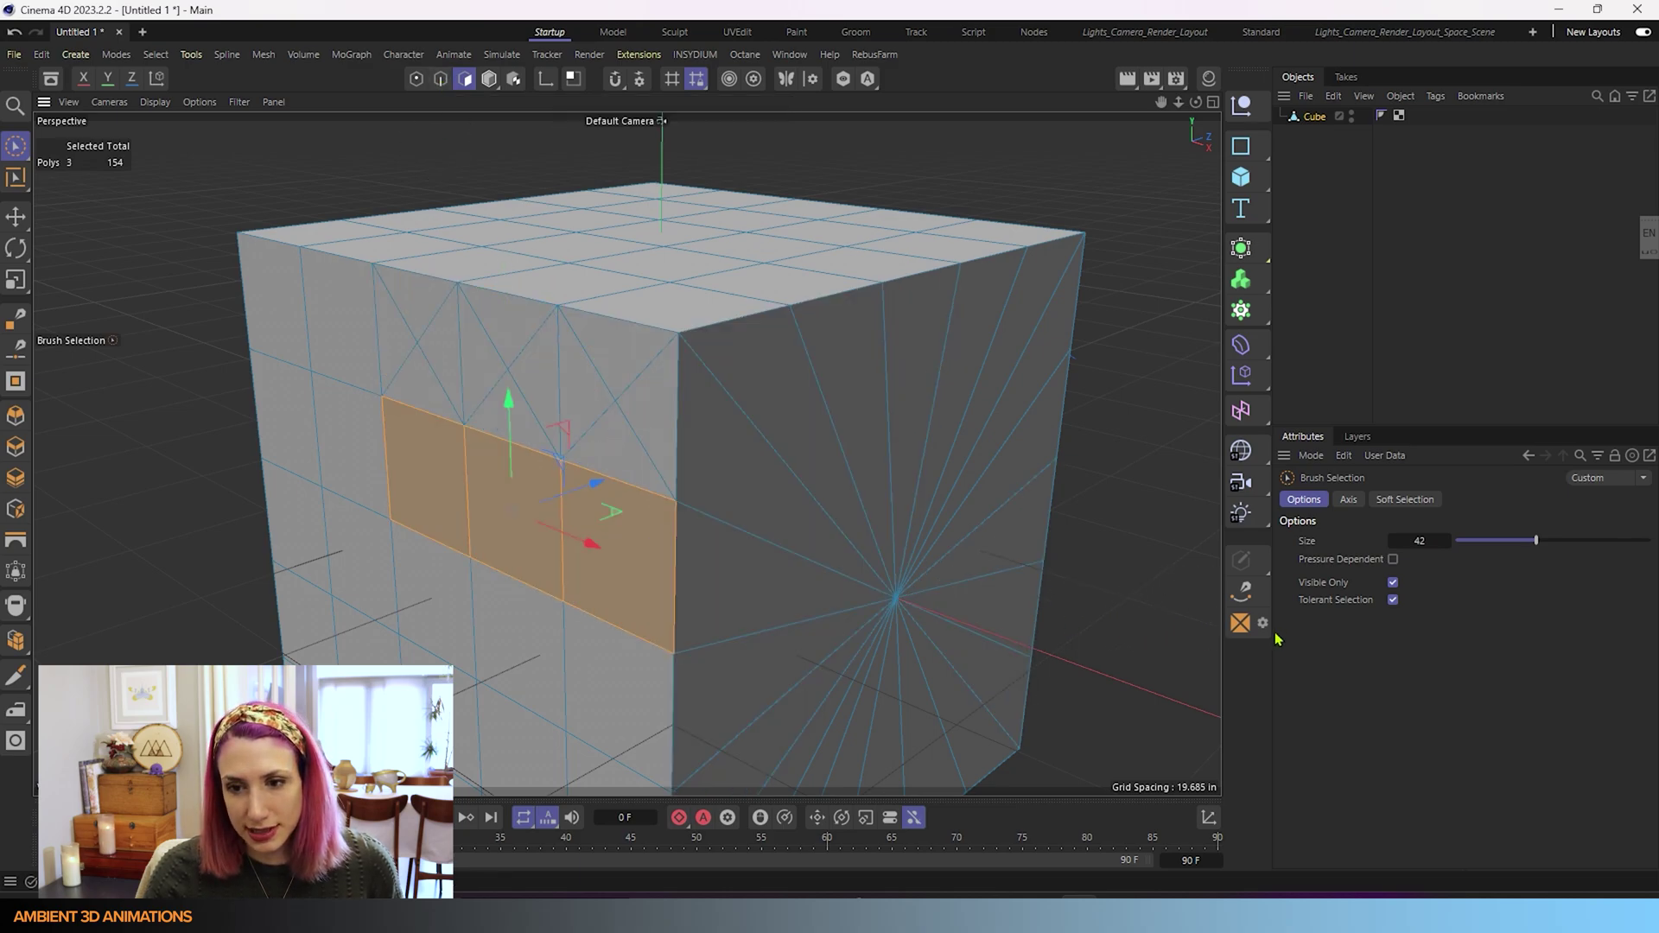
Poke the selected row with Offset 5 in and orbit to inspect the result
click(1264, 628)
drag(1215, 596, 1228, 380)
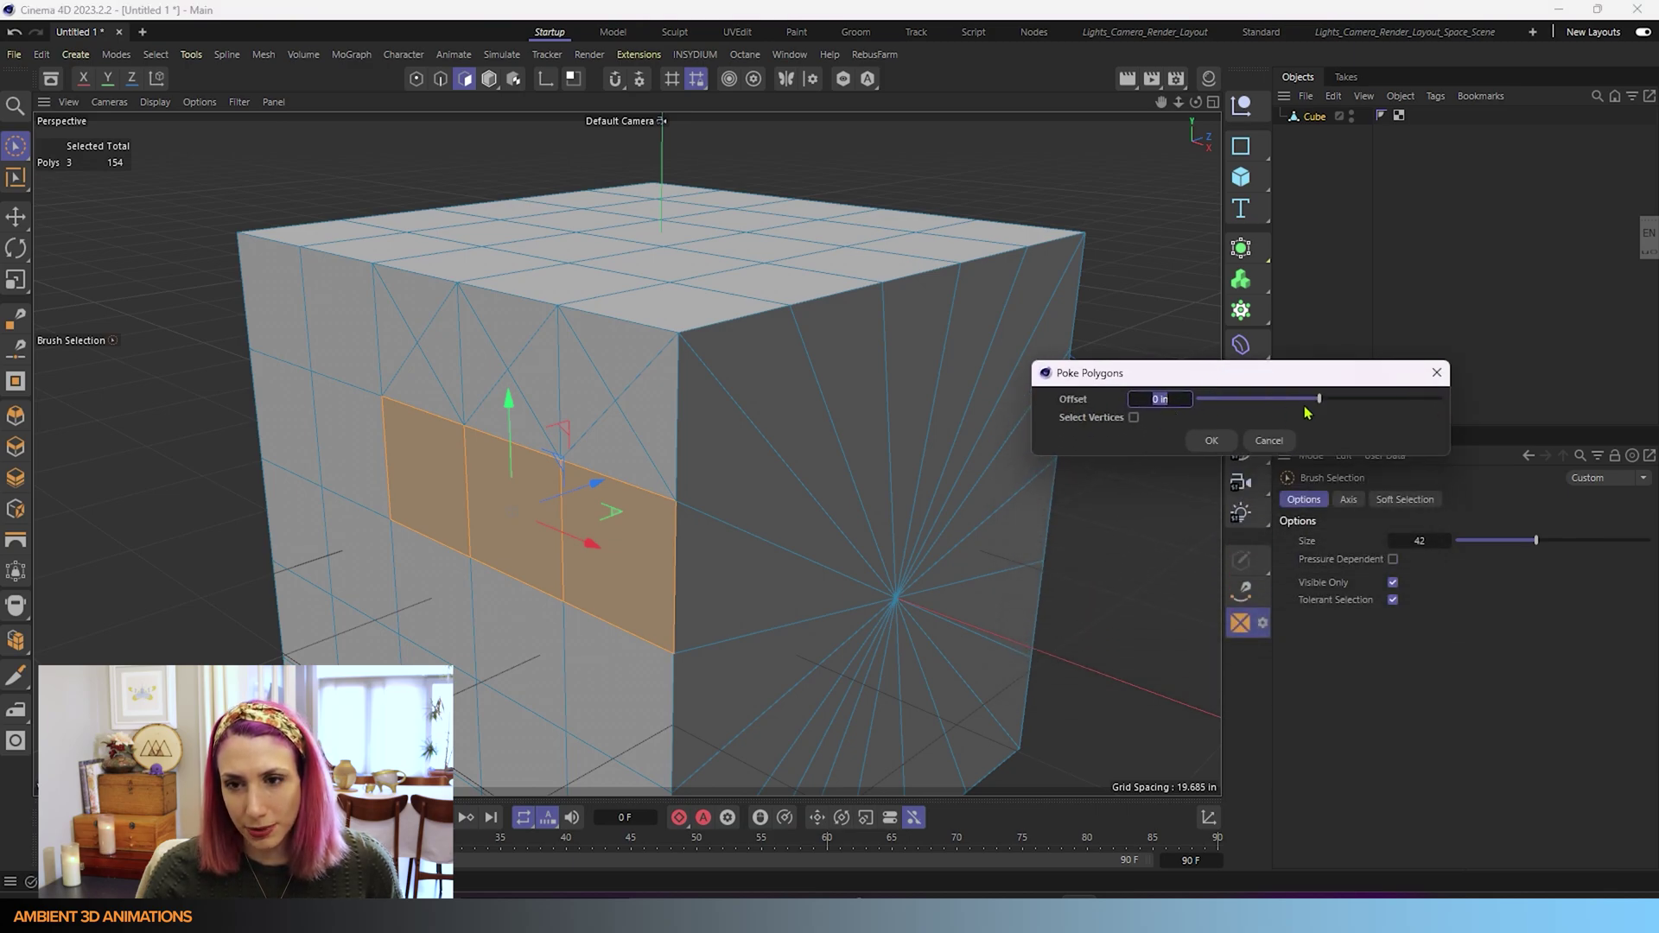
drag(1324, 403, 1326, 403)
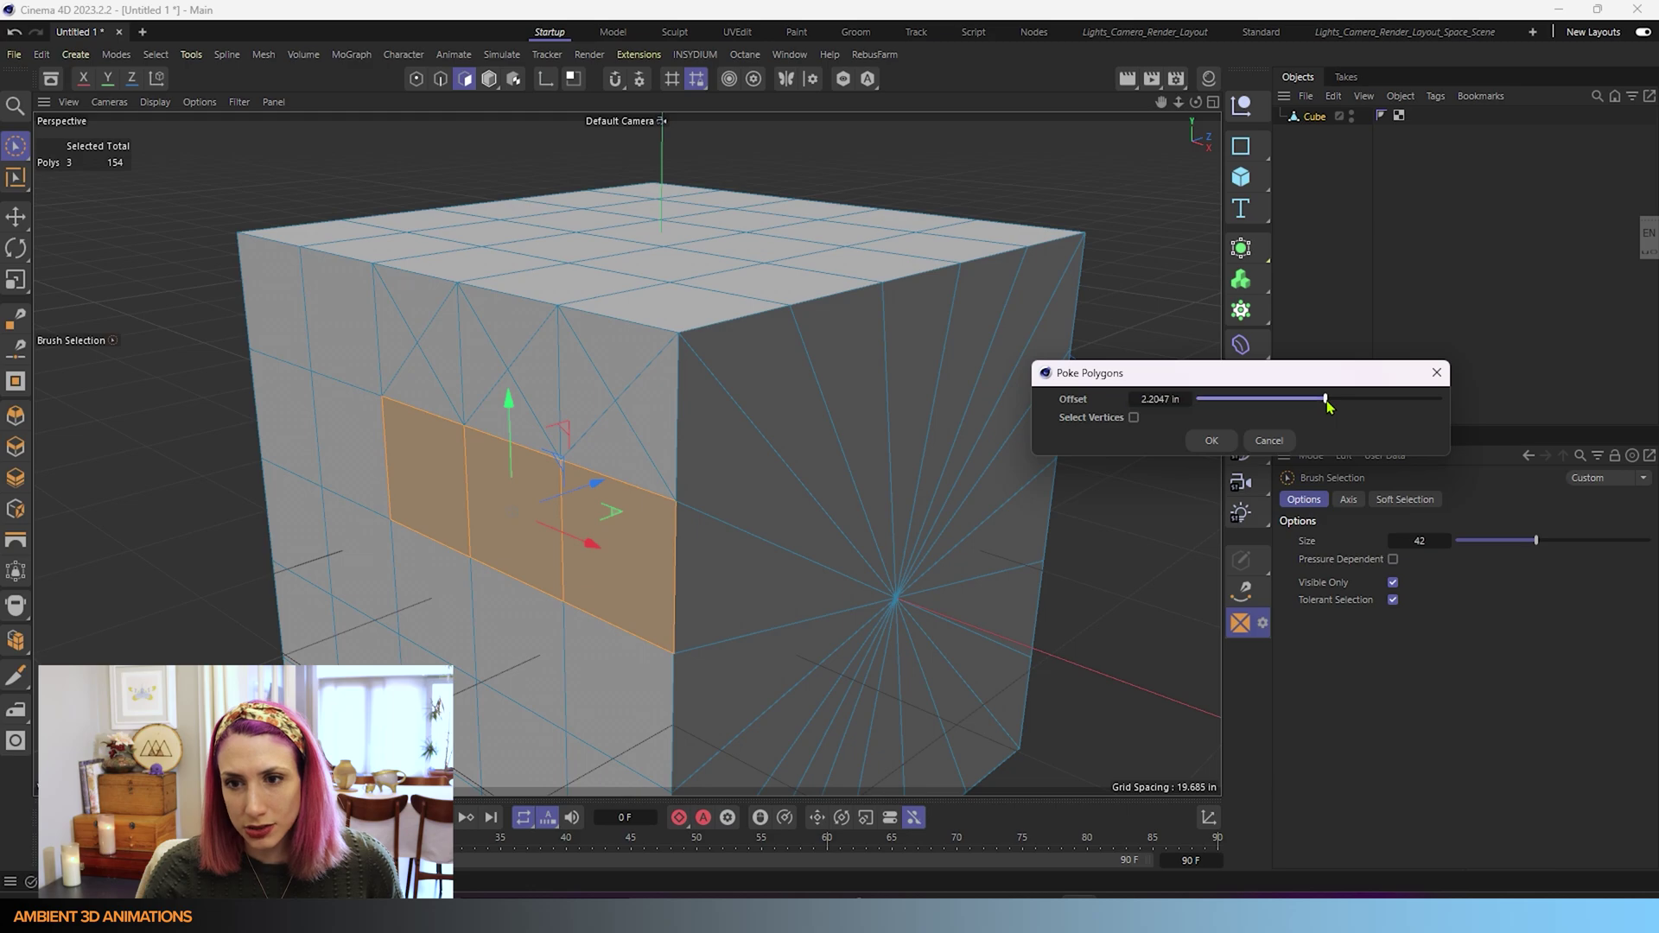
click(1179, 400)
text(5)
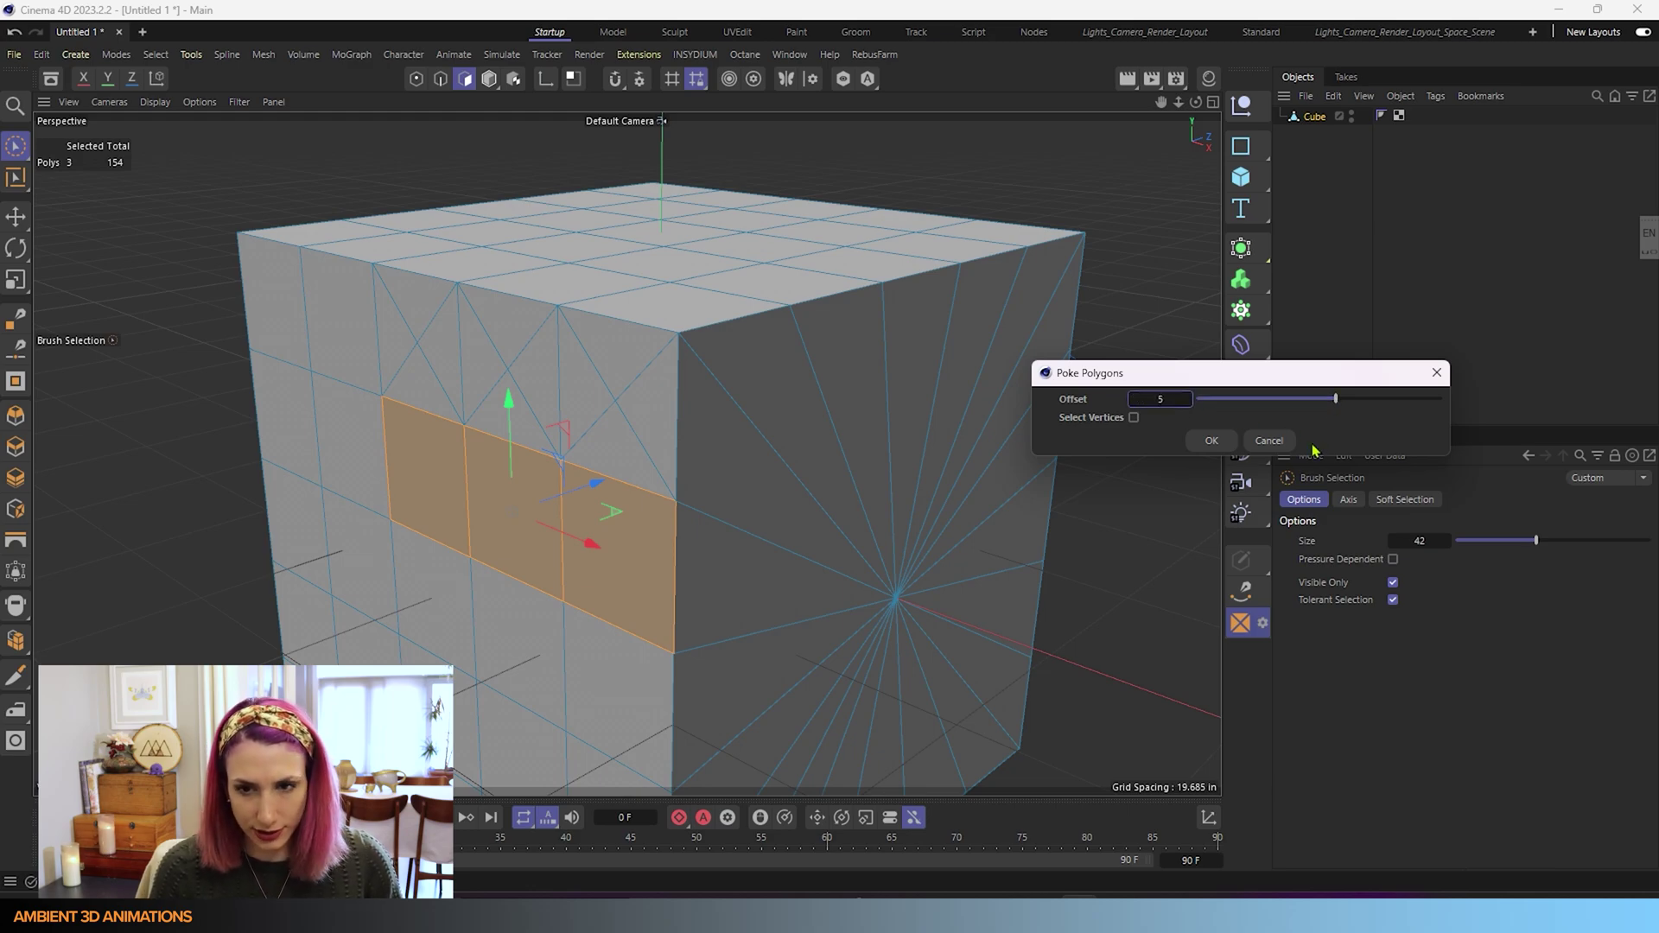
click(1211, 441)
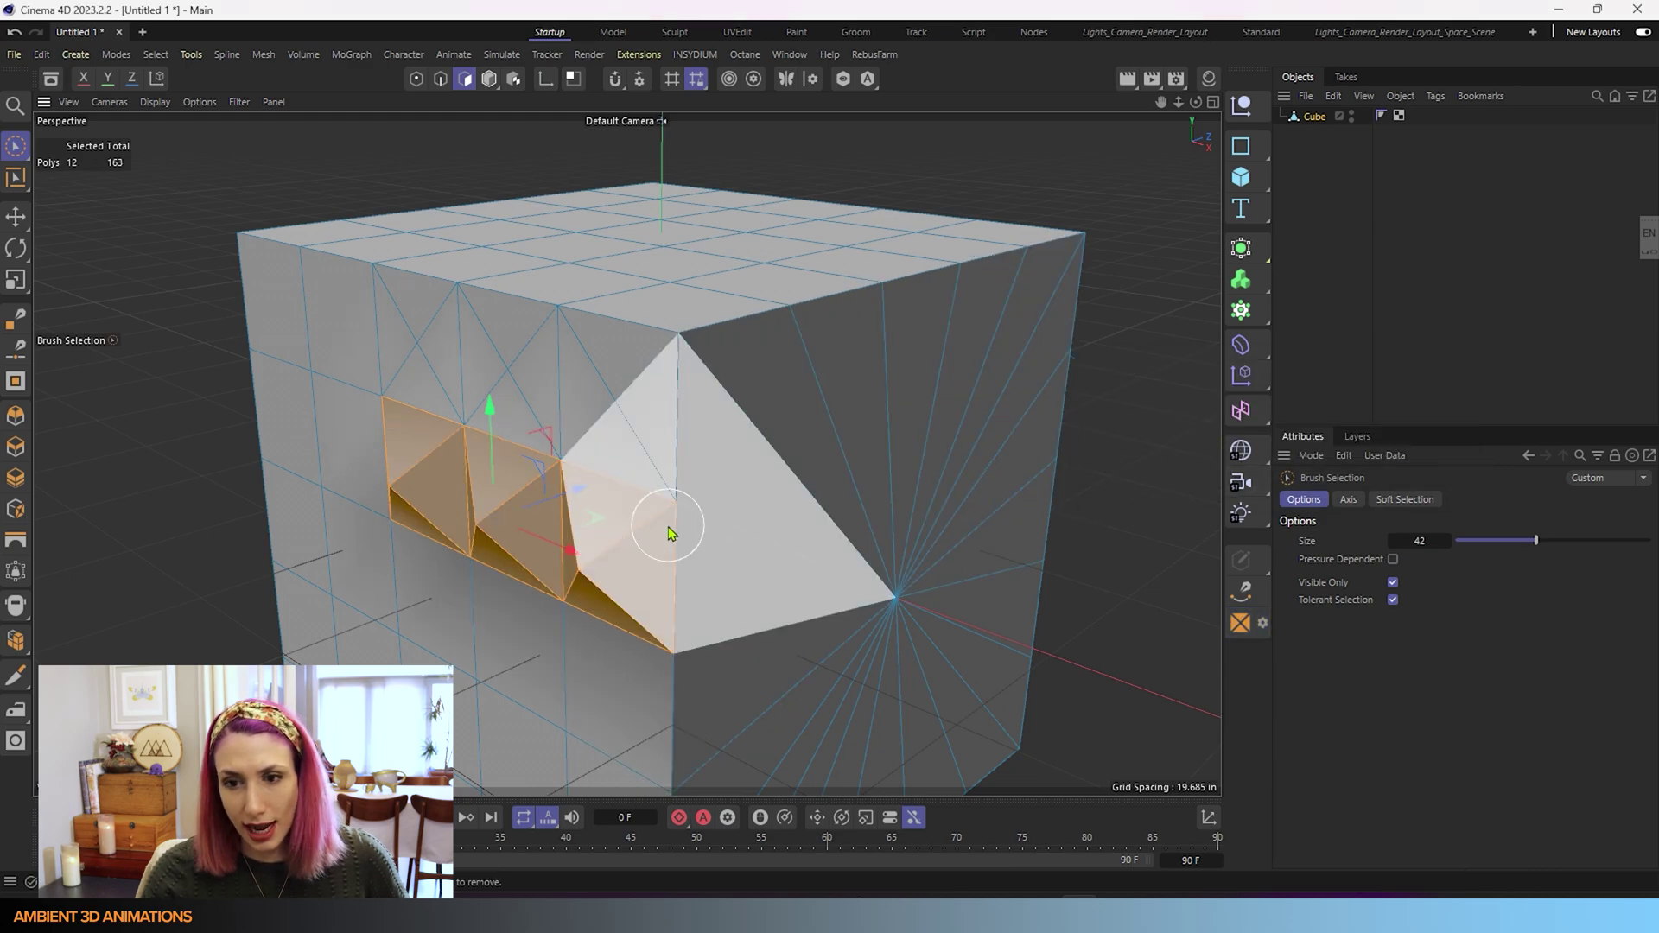
mouse_move(756, 597)
alt+mouse_down()
mouse_move(674, 559)
mouse_move(808, 572)
mouse_move(955, 518)
mouse_move(951, 567)
mouse_move(717, 621)
mouse_move(760, 637)
mouse_move(769, 605)
alt+mouse_up()
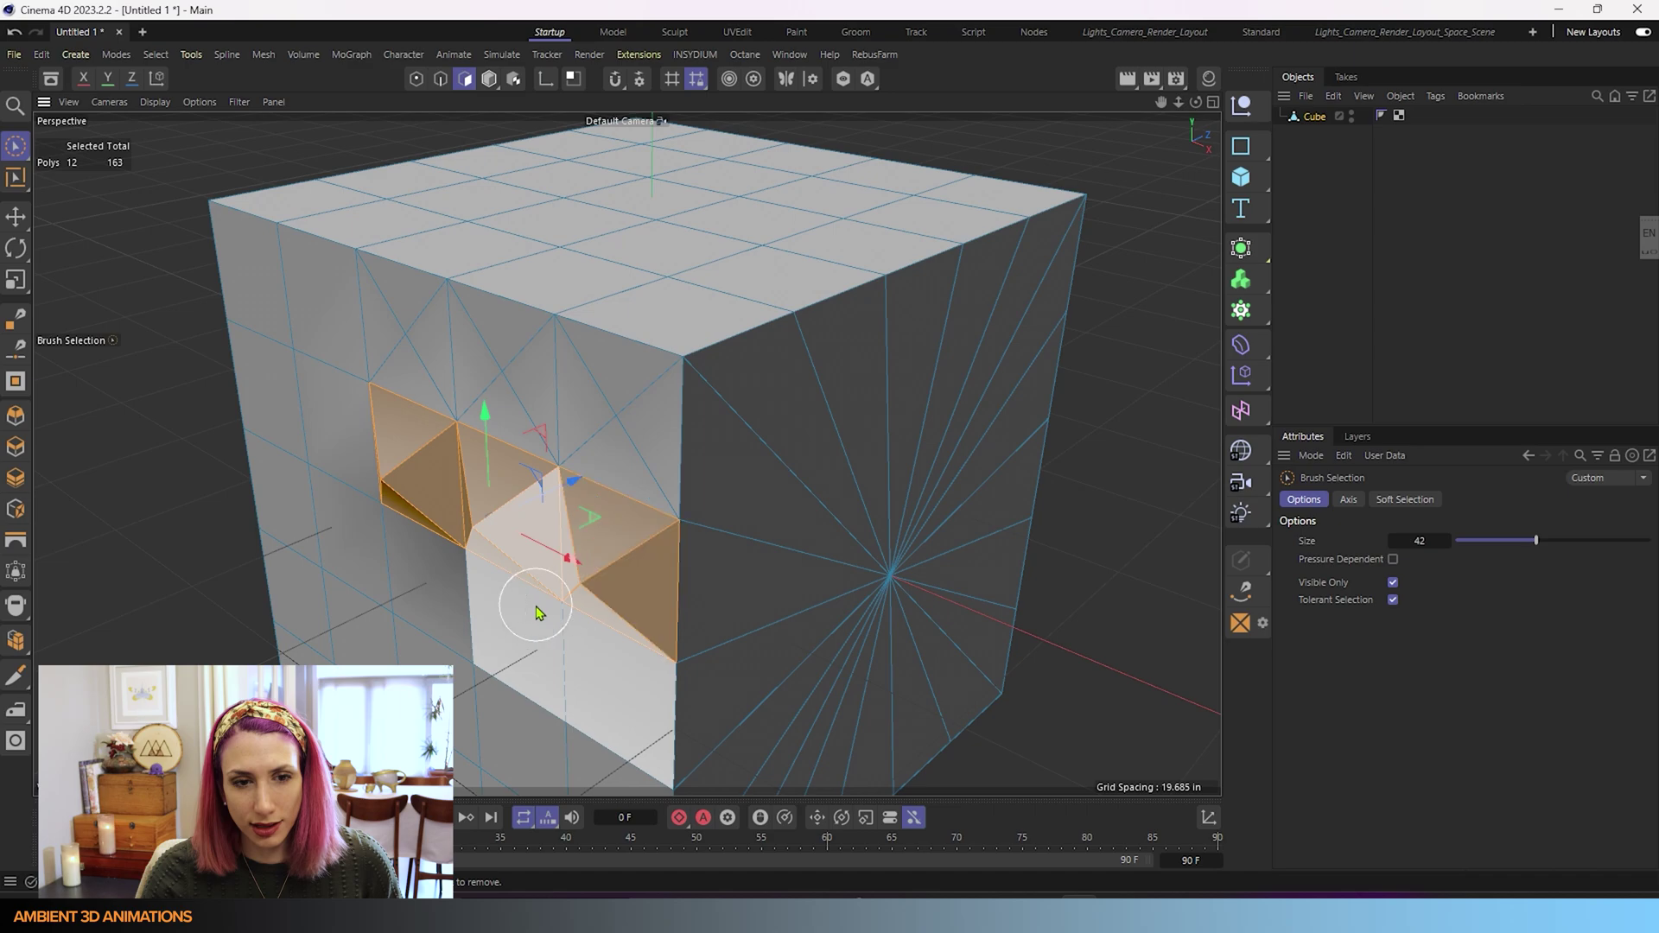
alt+drag(536, 611, 614, 570)
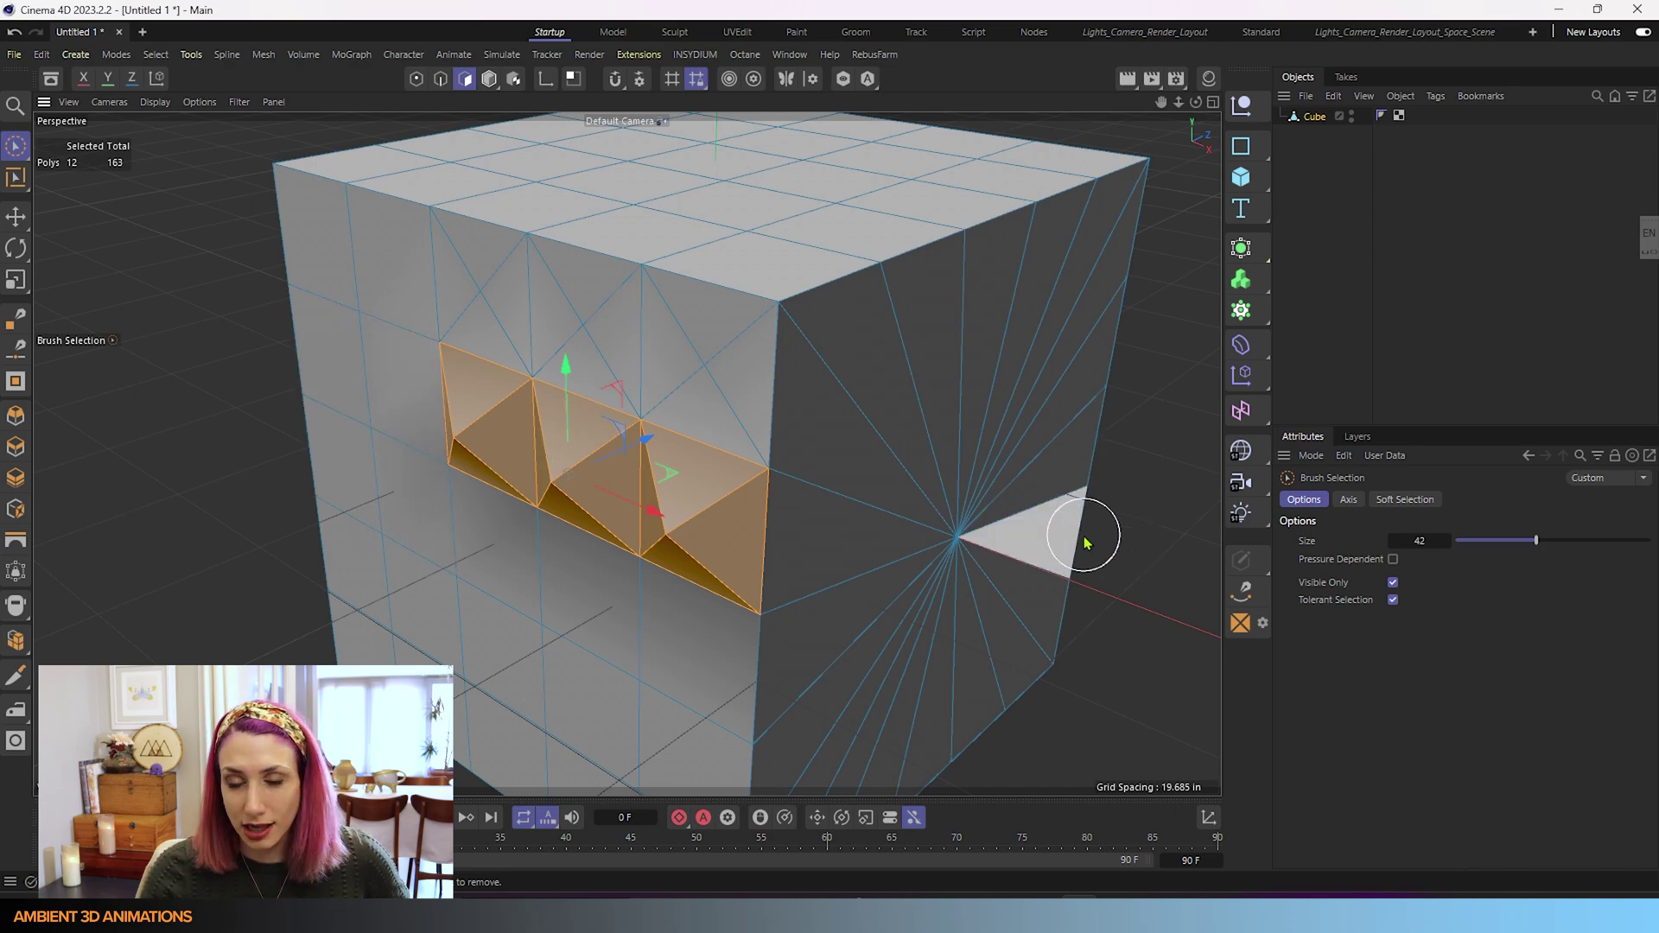
Select three quads in the next row and poke them with Select Vertices enabled
click(701, 669)
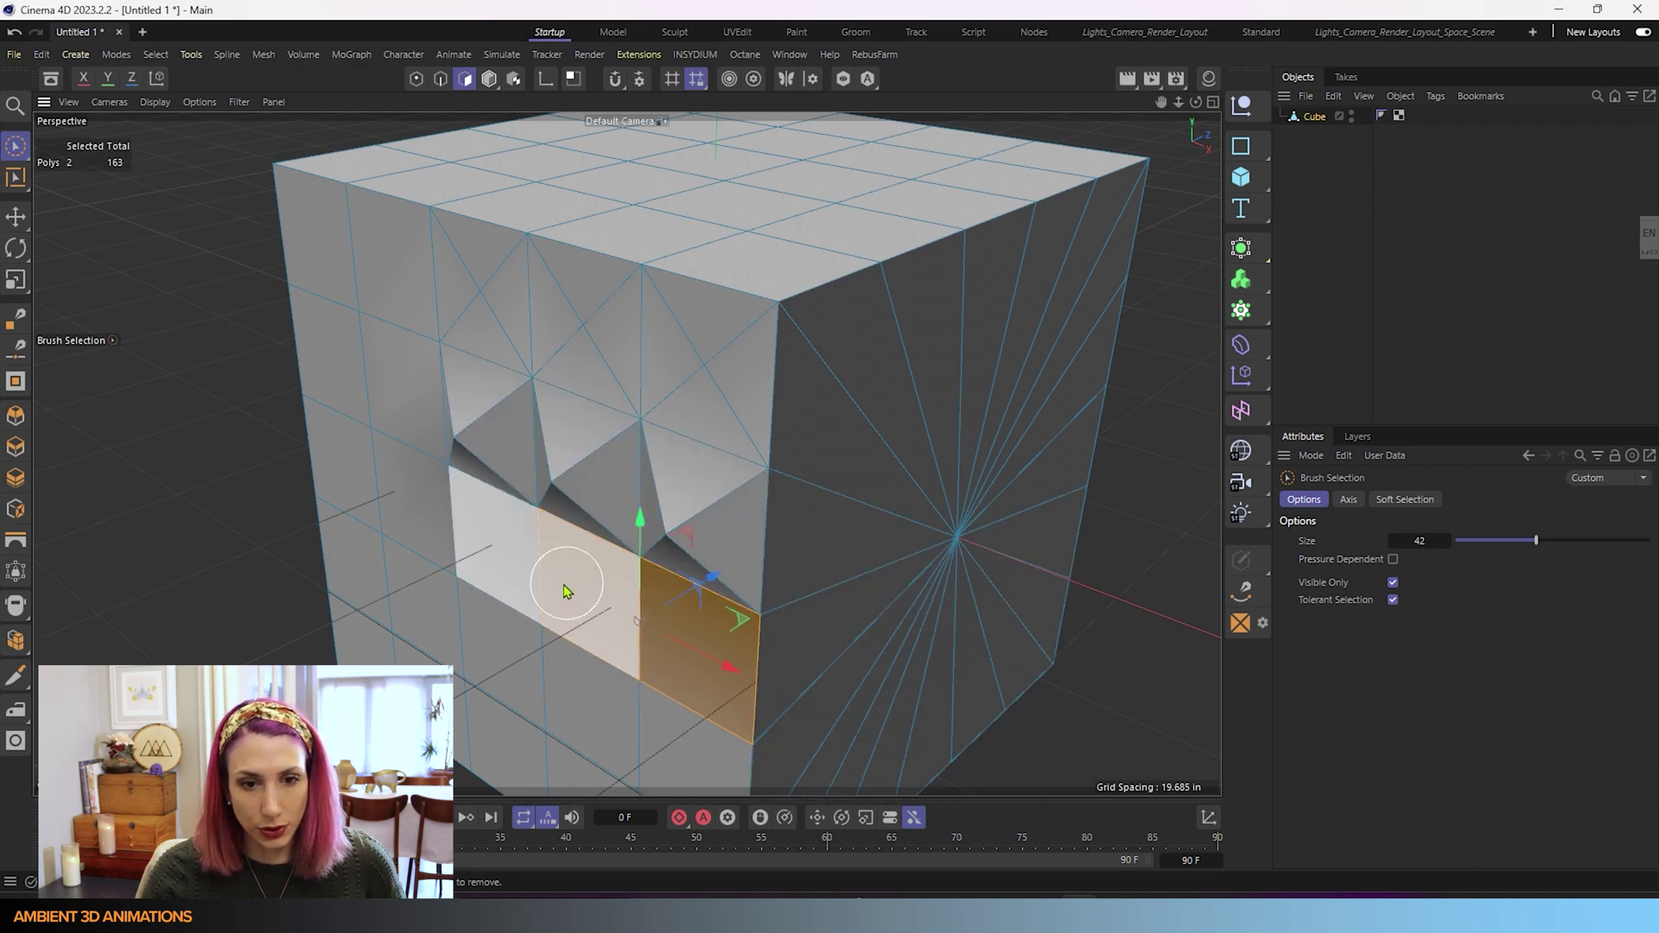
shift+click(510, 560)
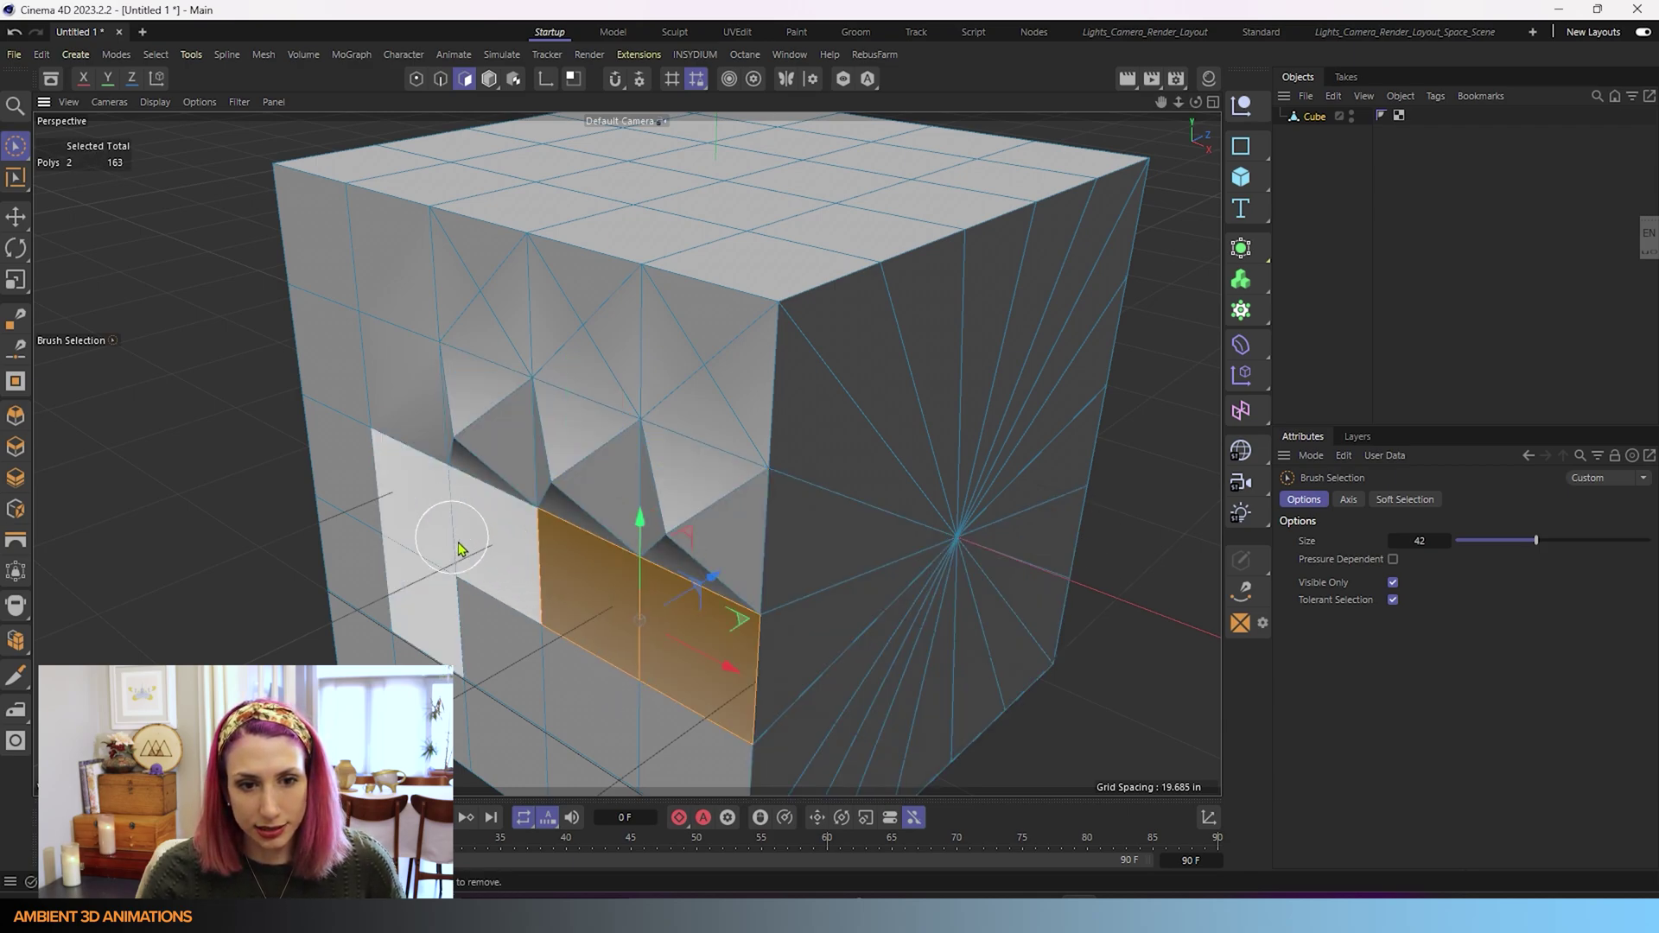
shift+click(499, 558)
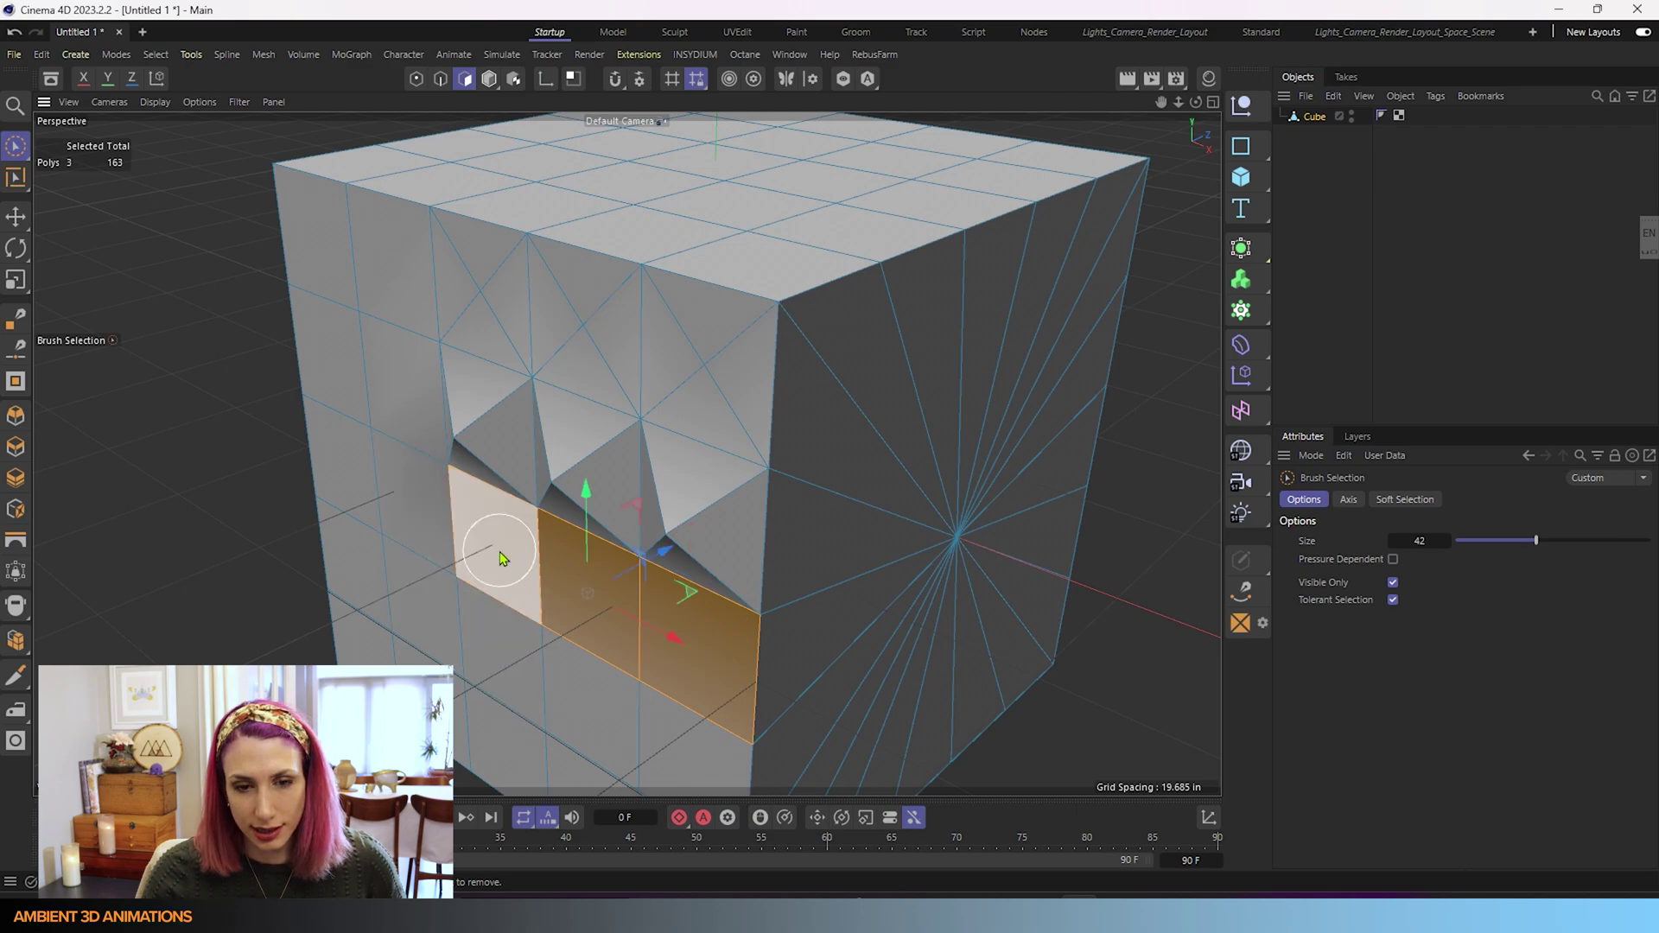
click(1262, 623)
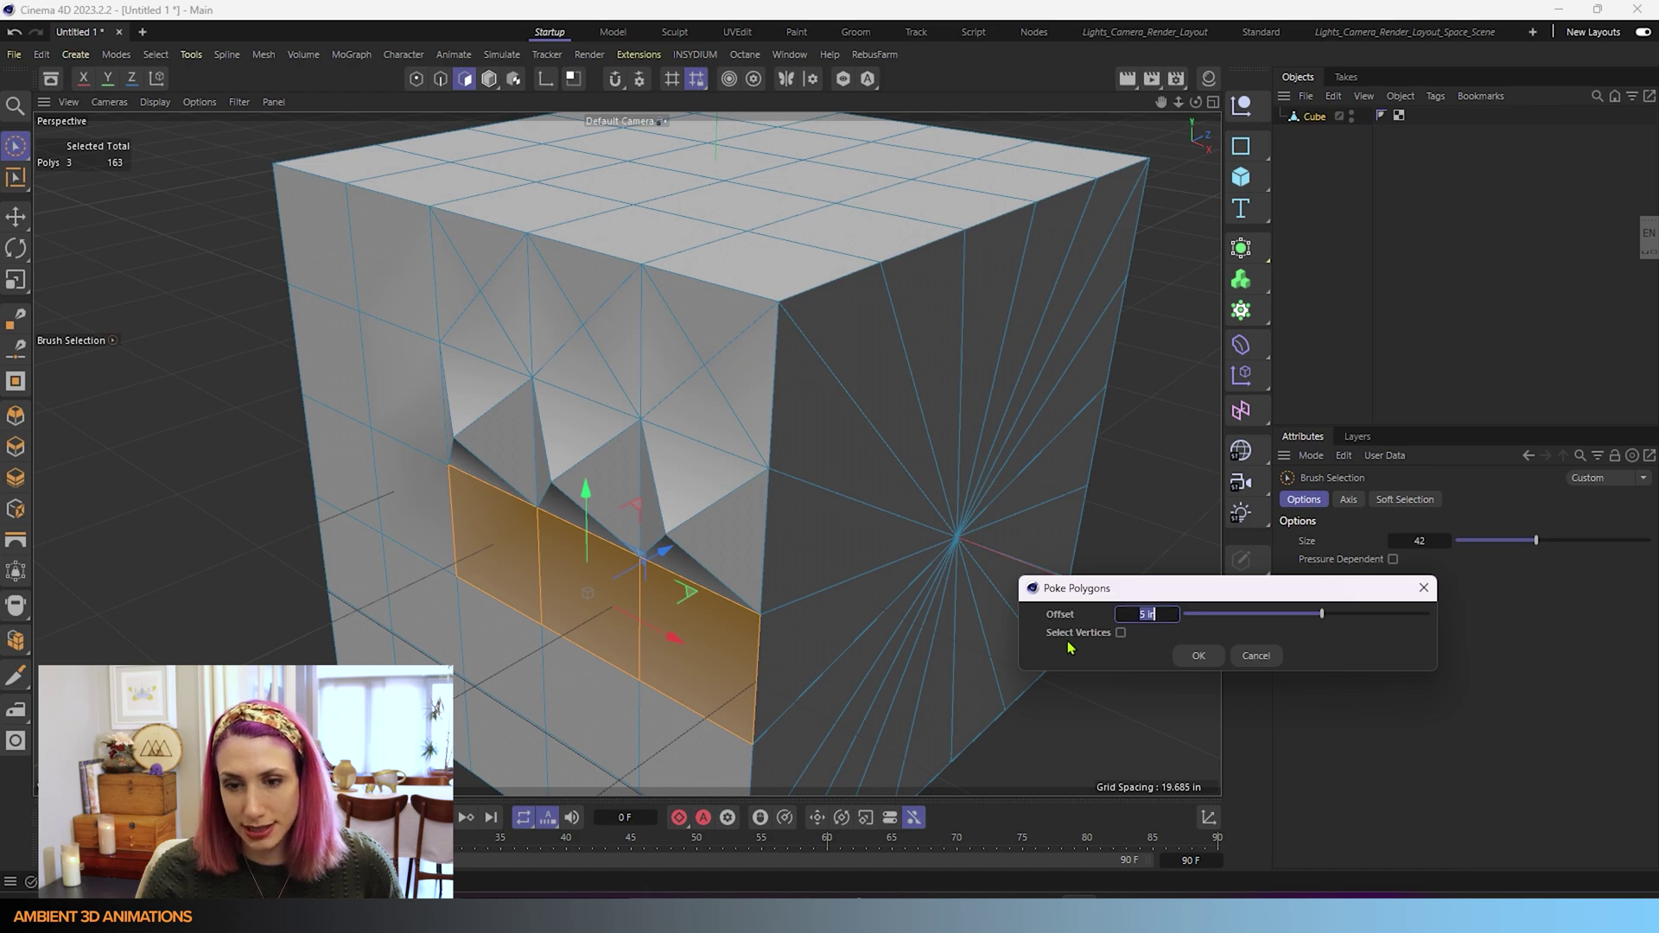
click(1121, 633)
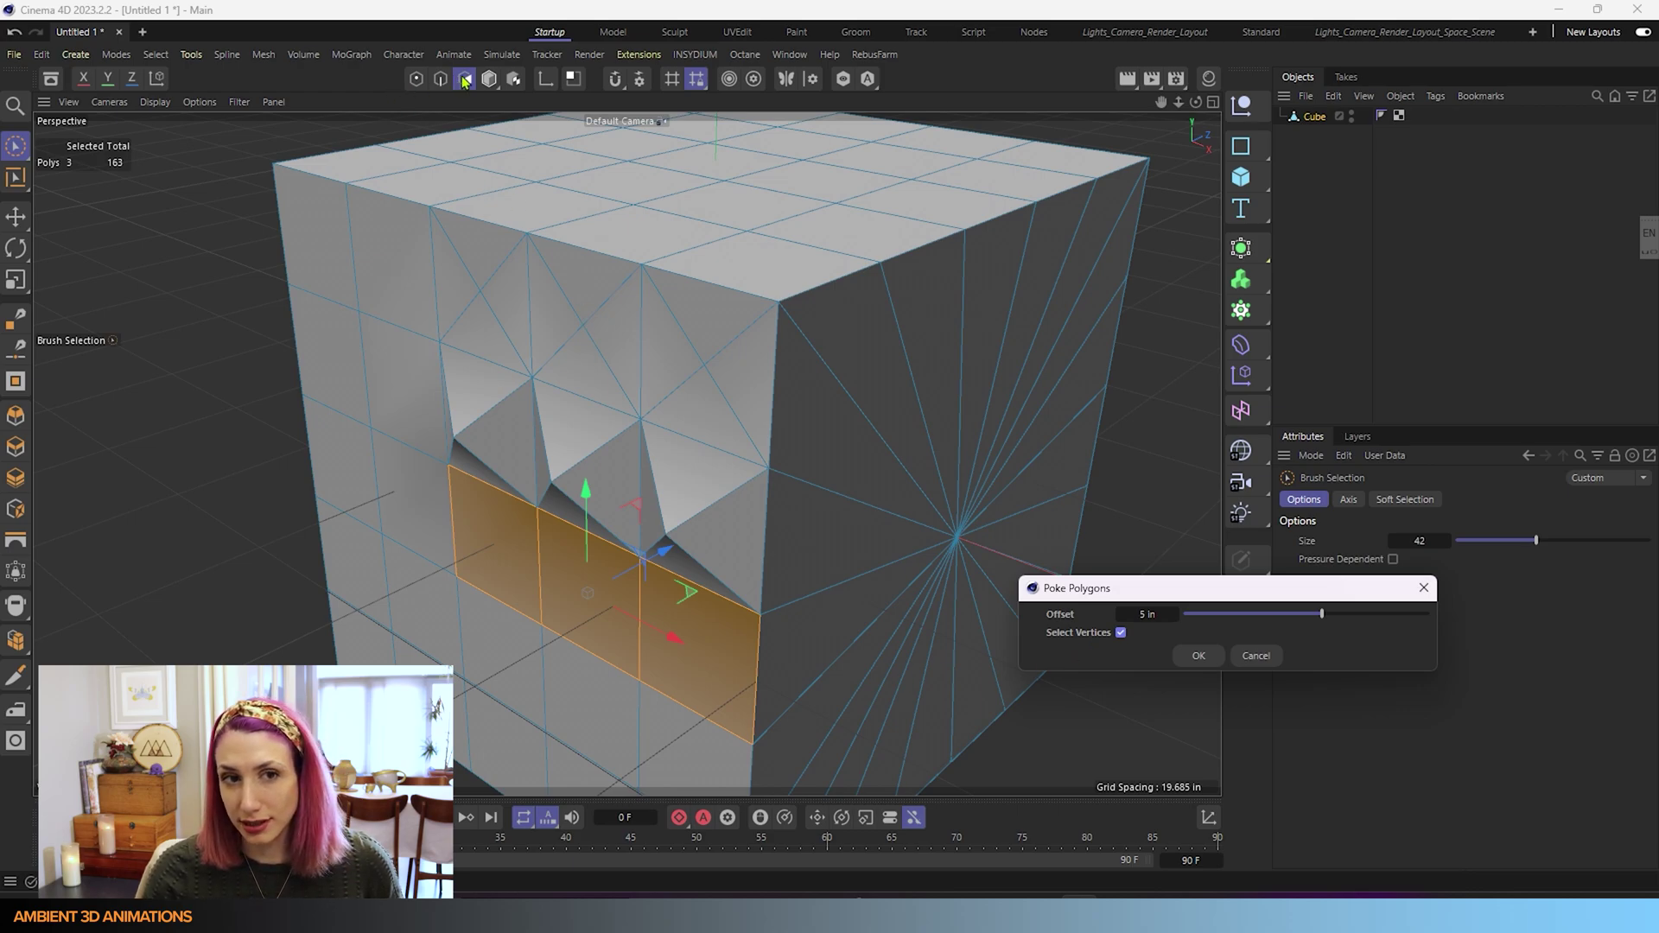
click(1207, 659)
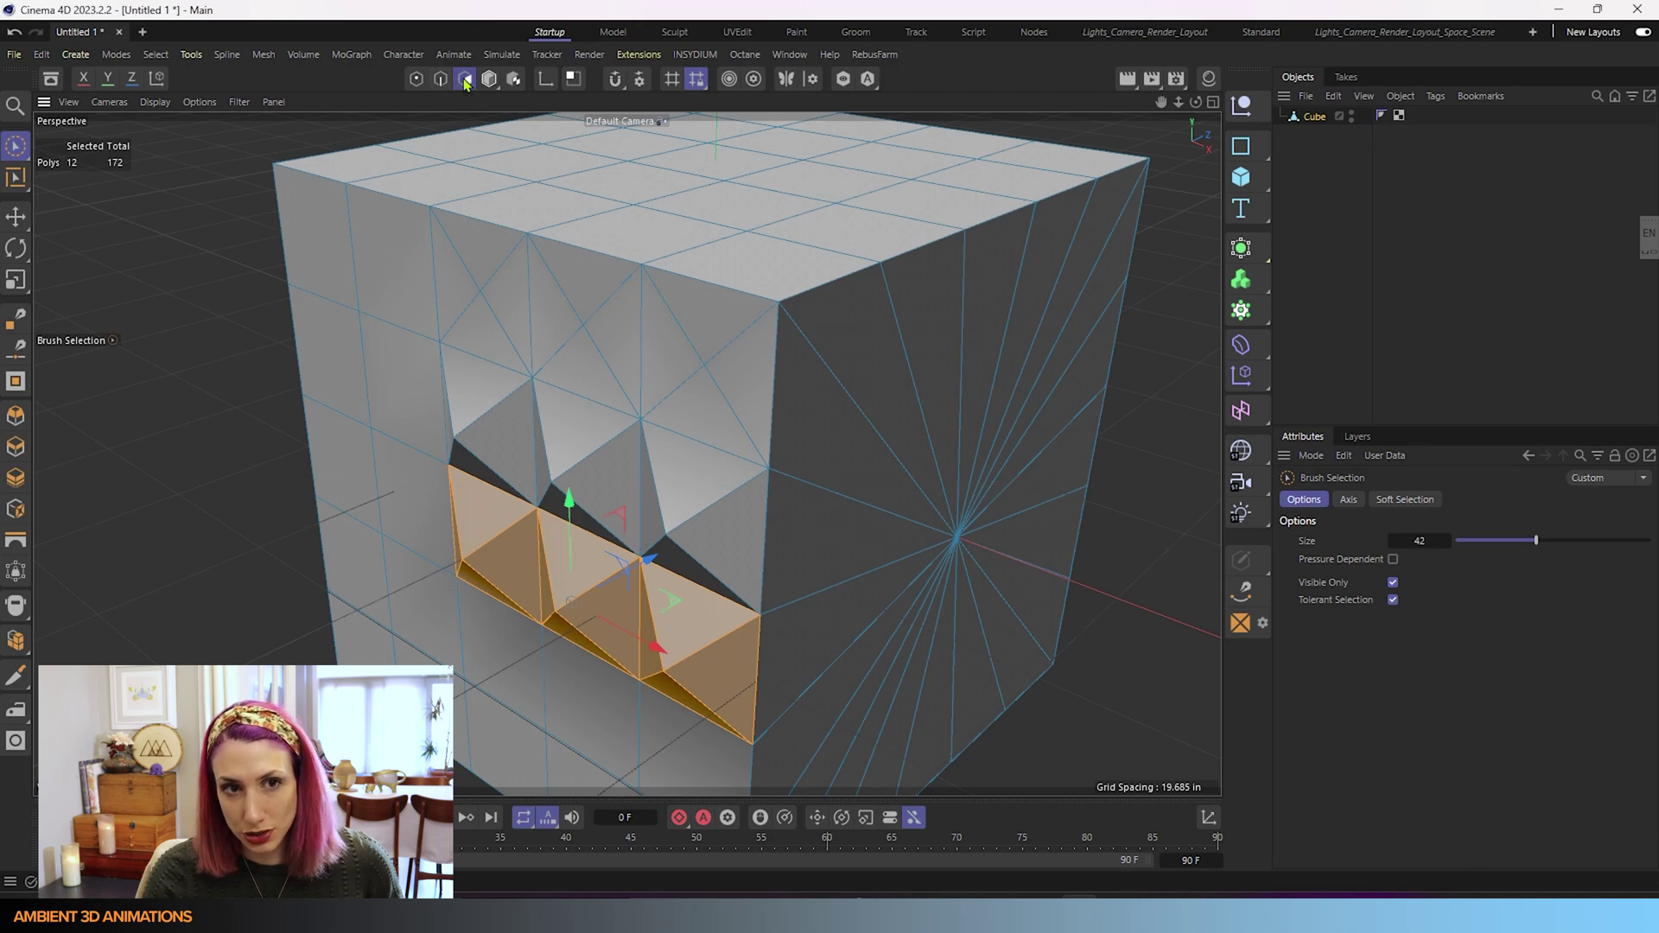
In Points mode, test-move the tips, undo, then store them with Select > Set Selection
click(416, 80)
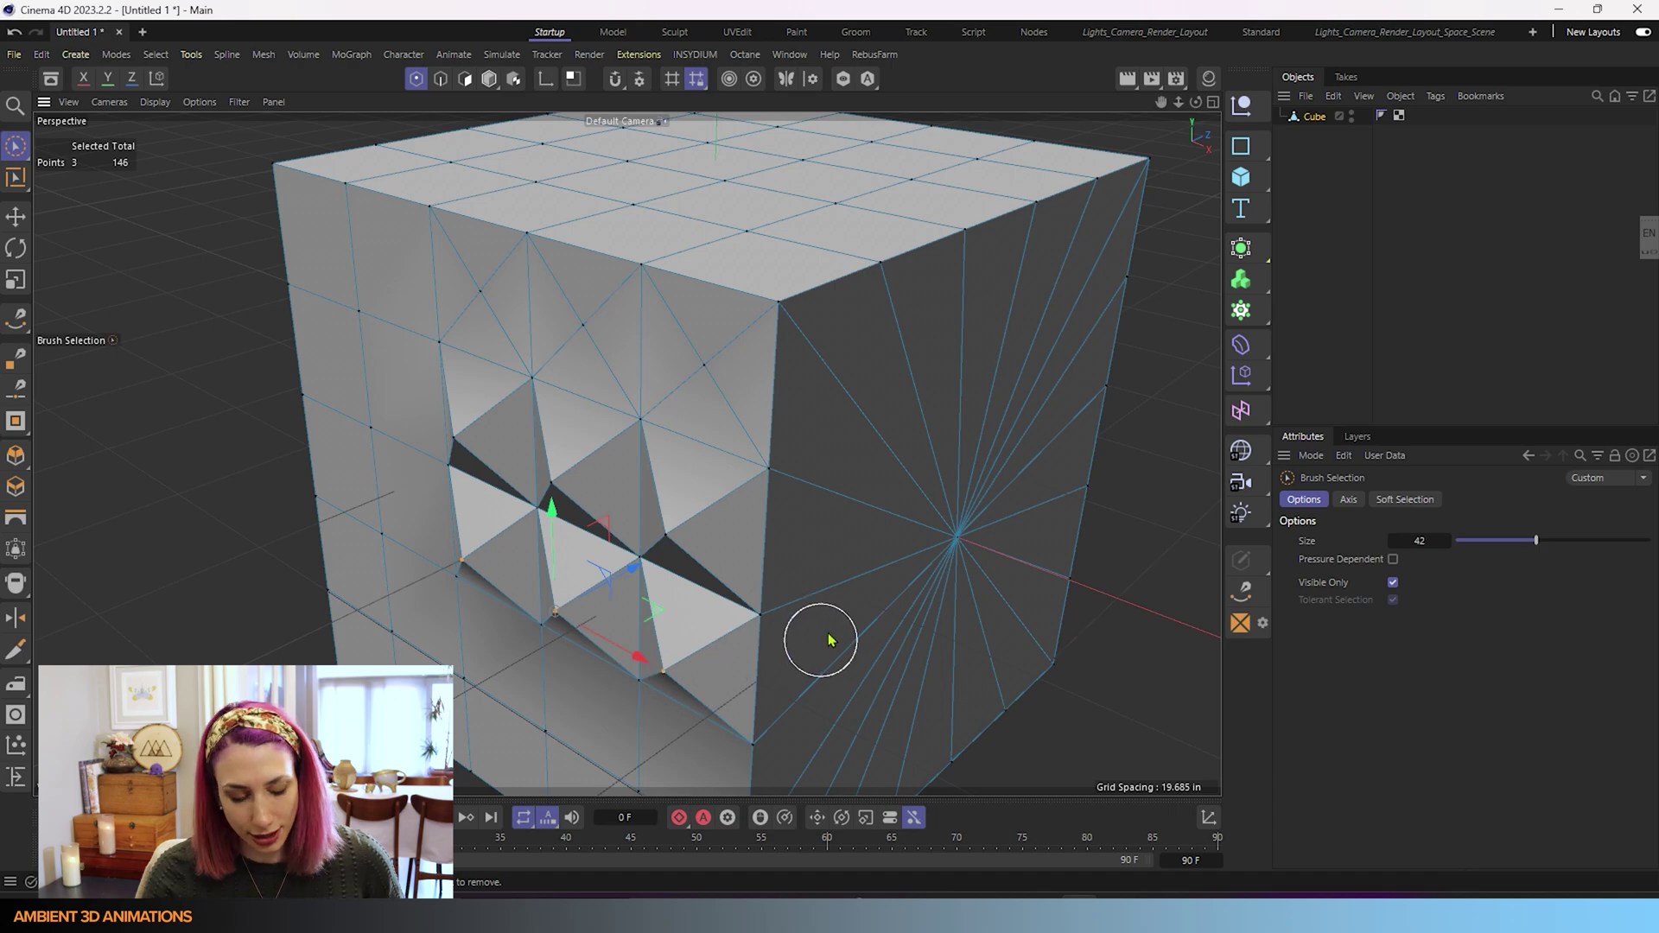
alt+drag(800, 573, 687, 505)
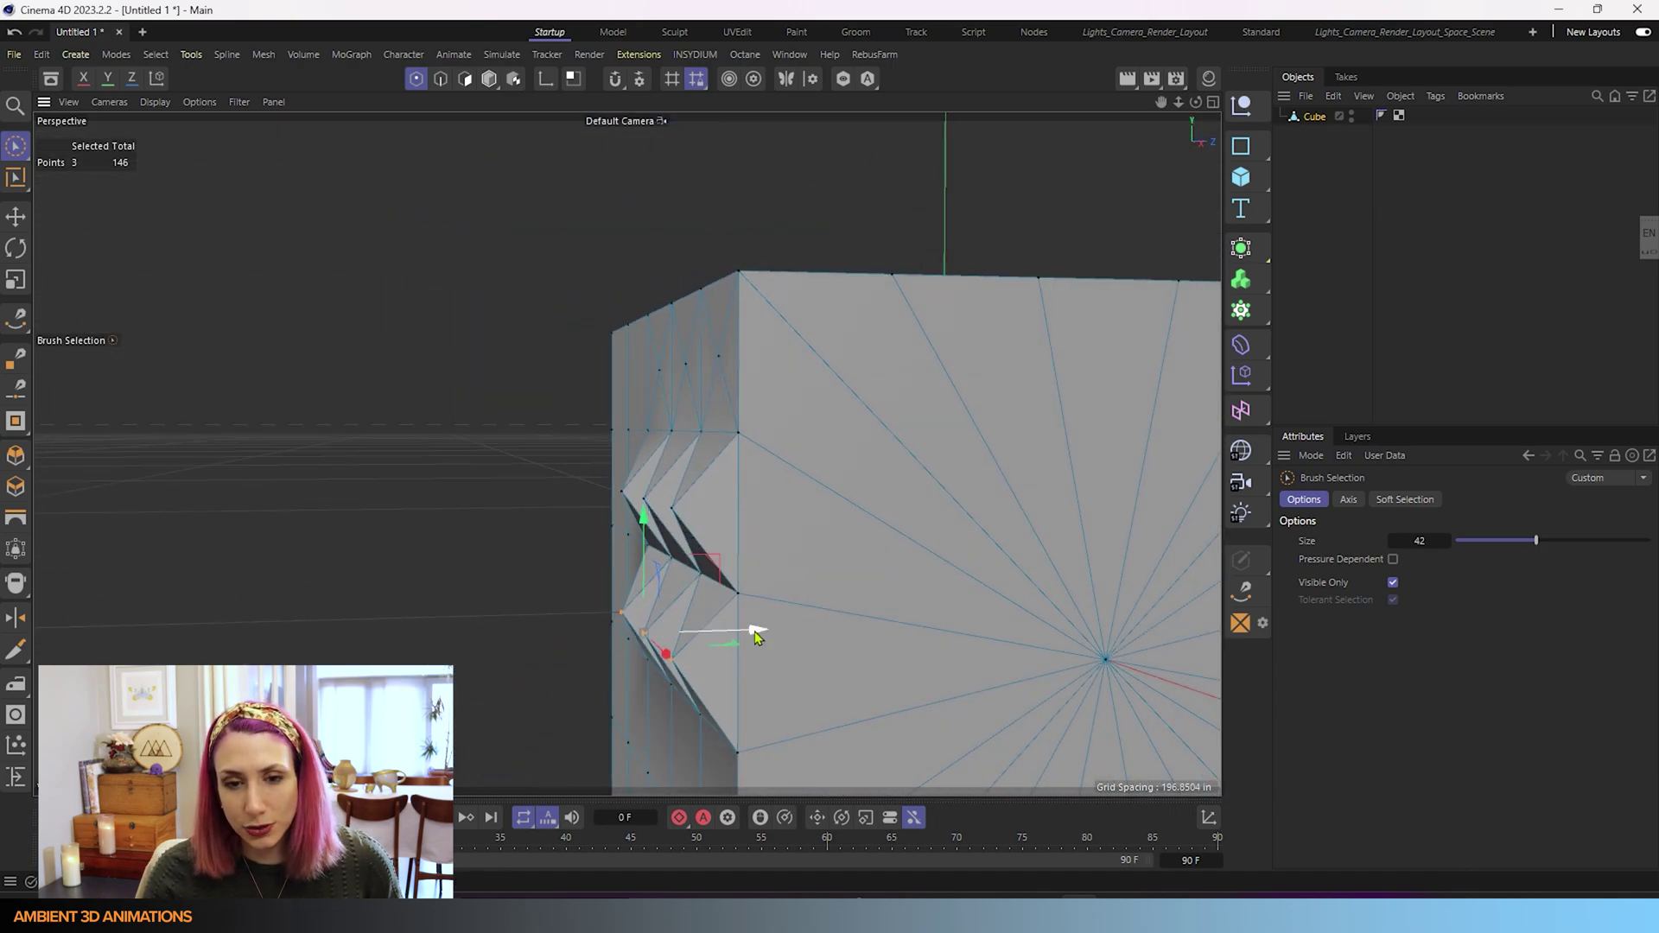
drag(754, 636, 650, 622)
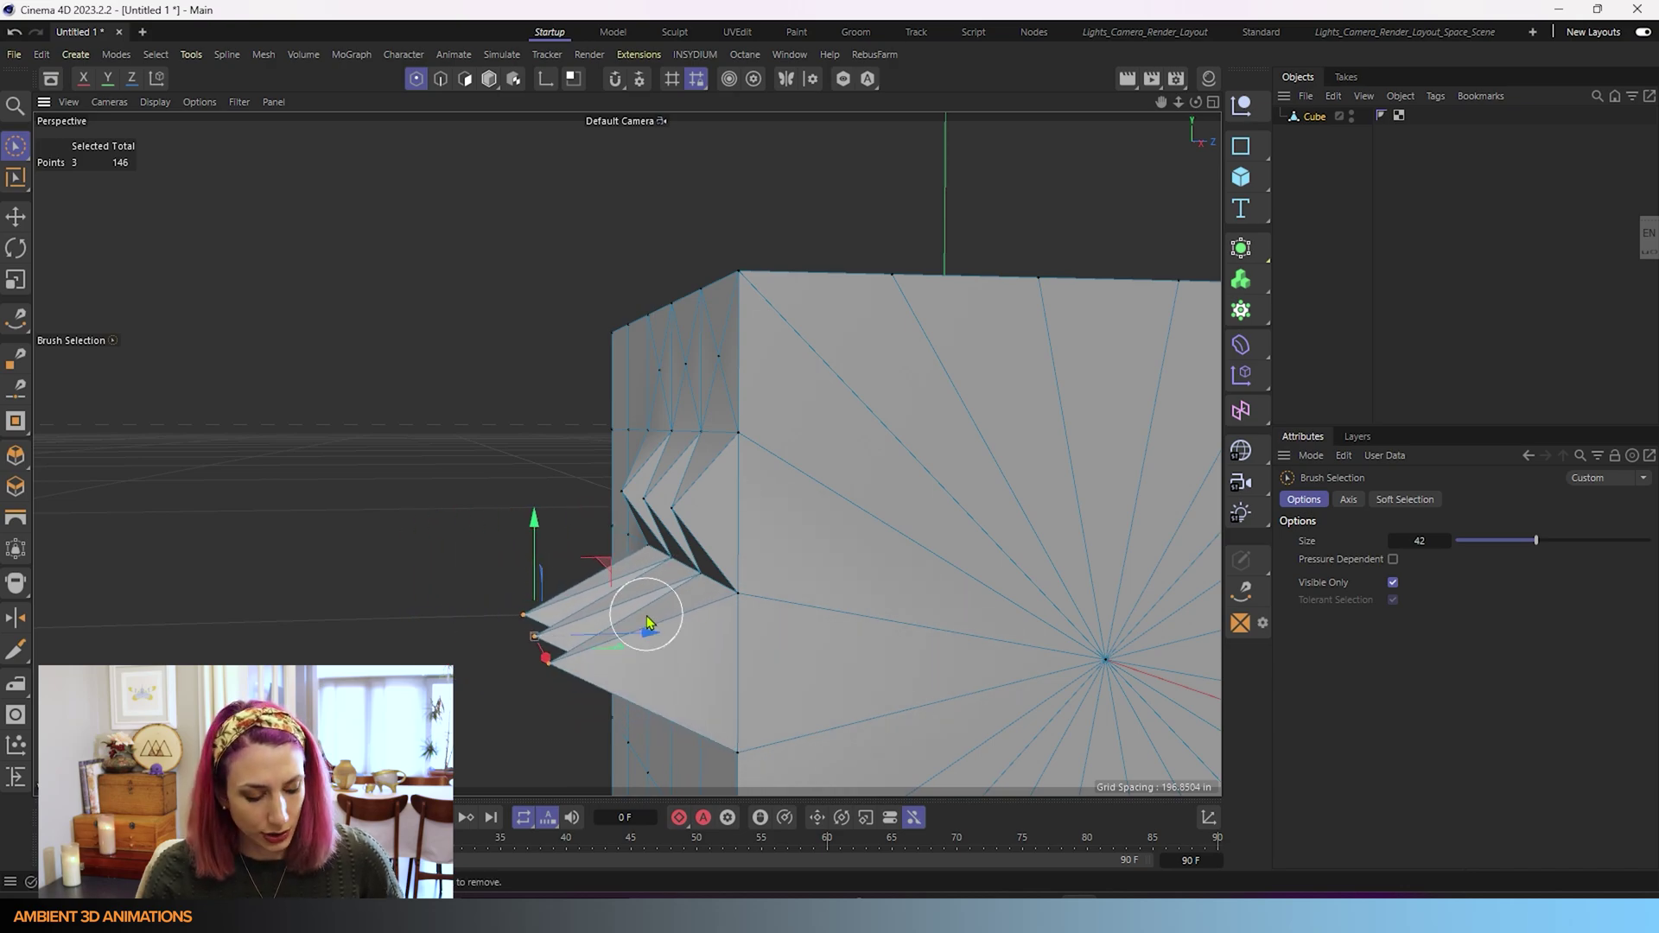
key(ctrl+z)
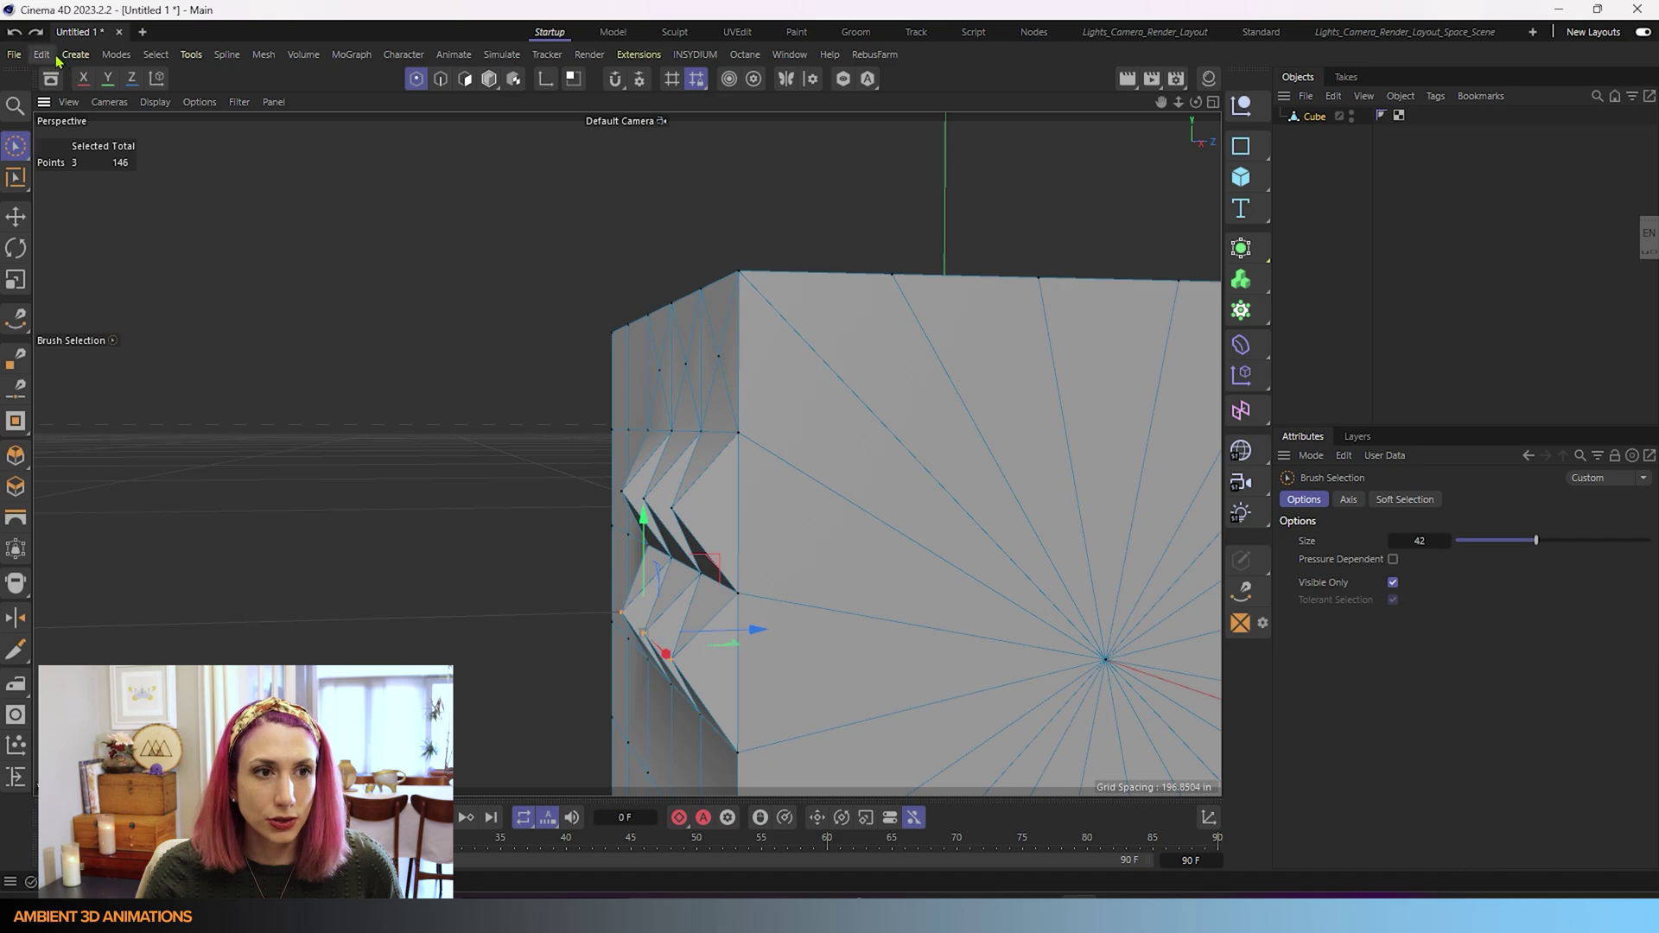
click(168, 61)
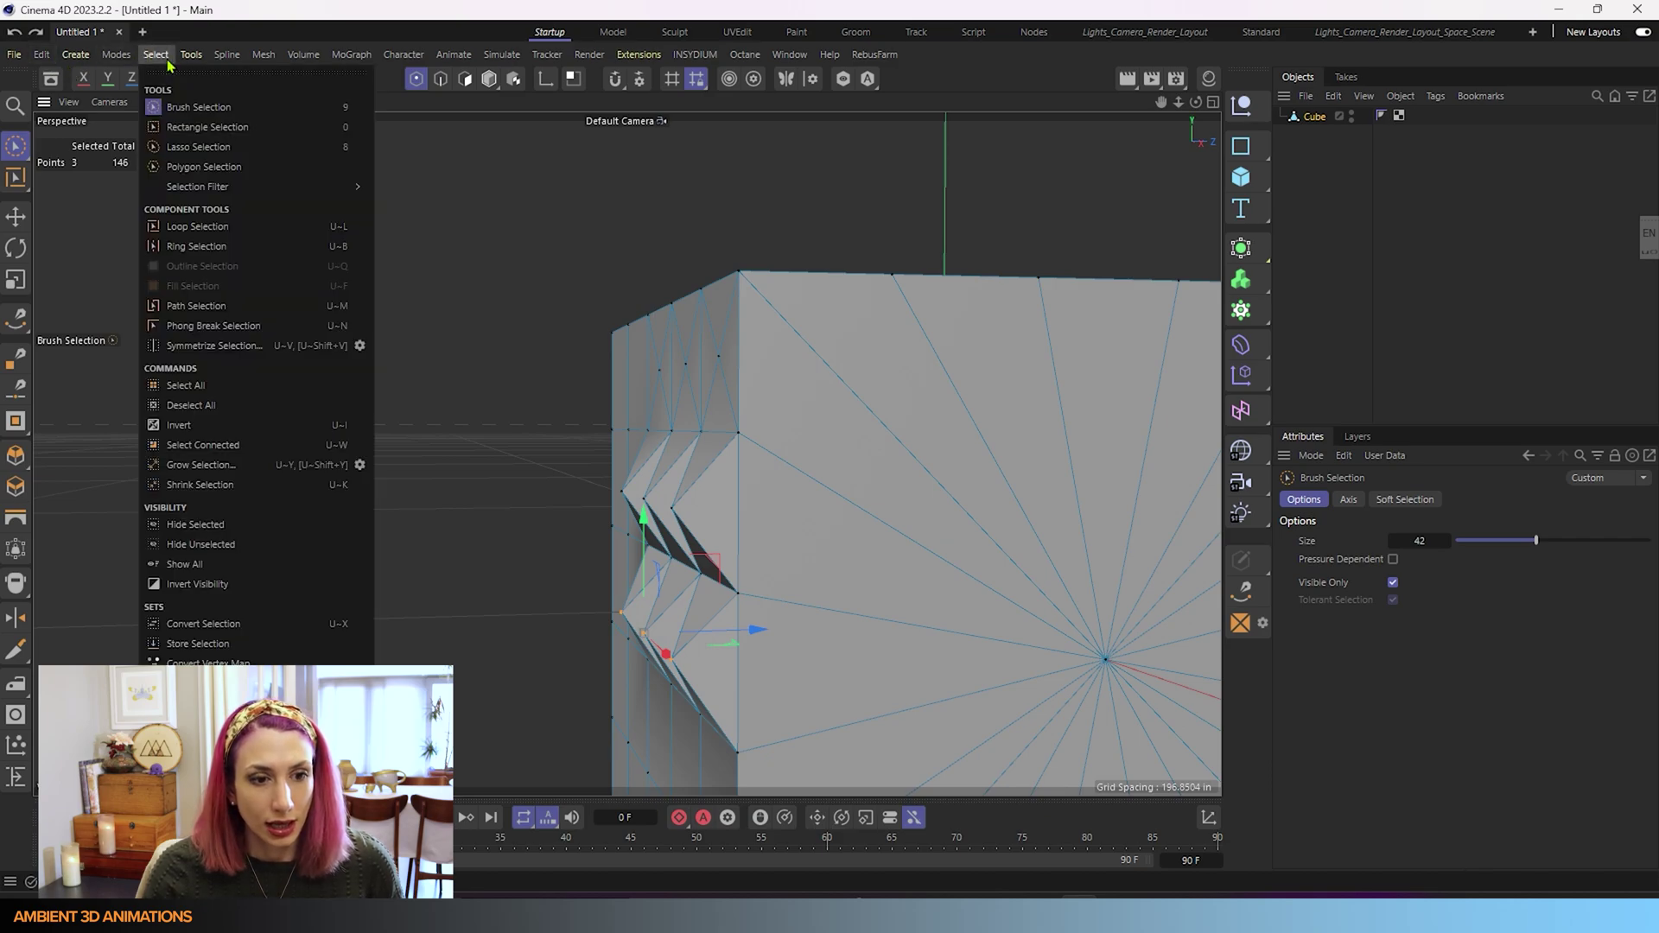
click(198, 644)
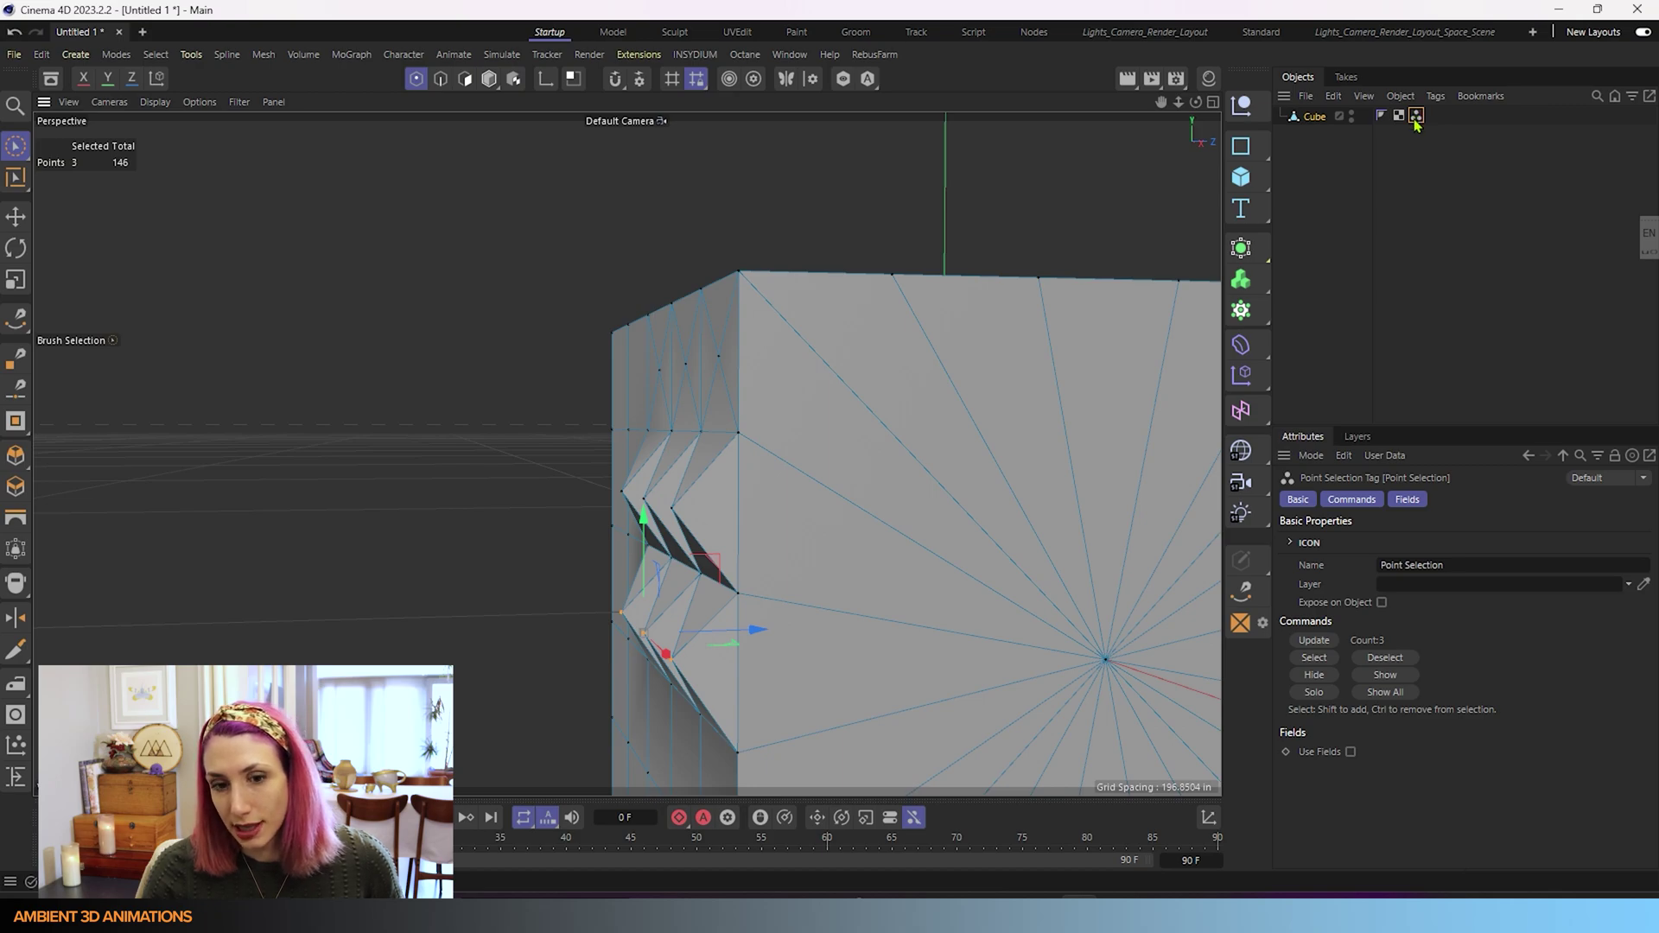
mouse_move(989, 381)
alt+mouse_down()
mouse_move(918, 539)
mouse_move(786, 458)
alt+mouse_up()
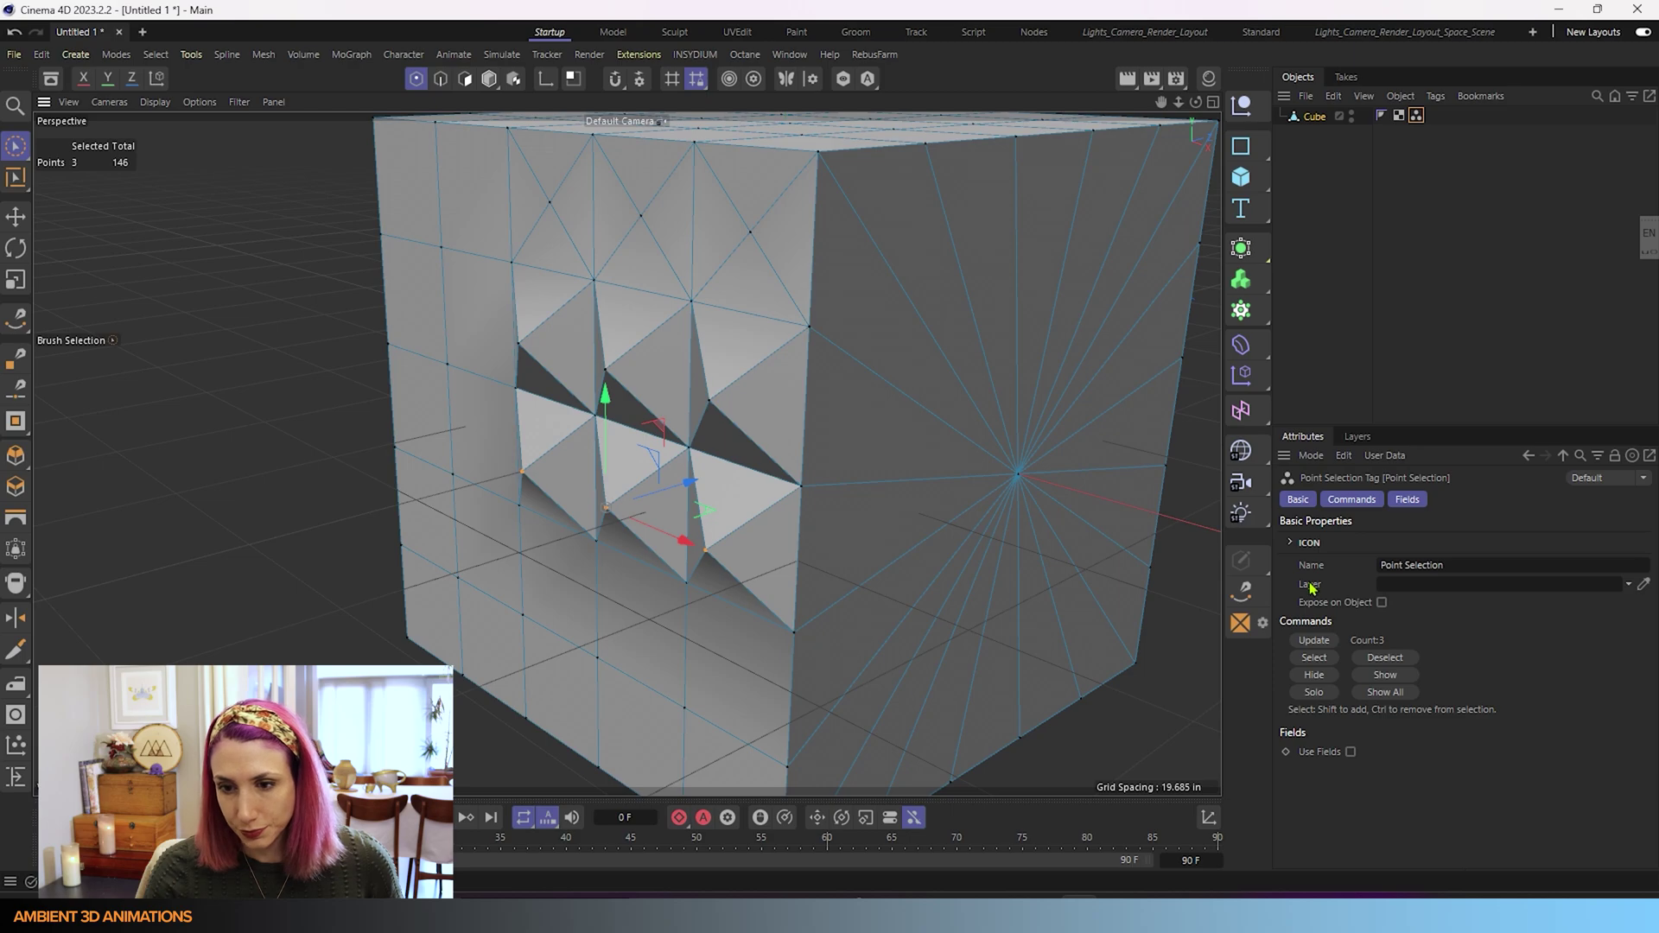
Select seven edges around the lower-left polygons and run Poke Polygons on them
click(444, 81)
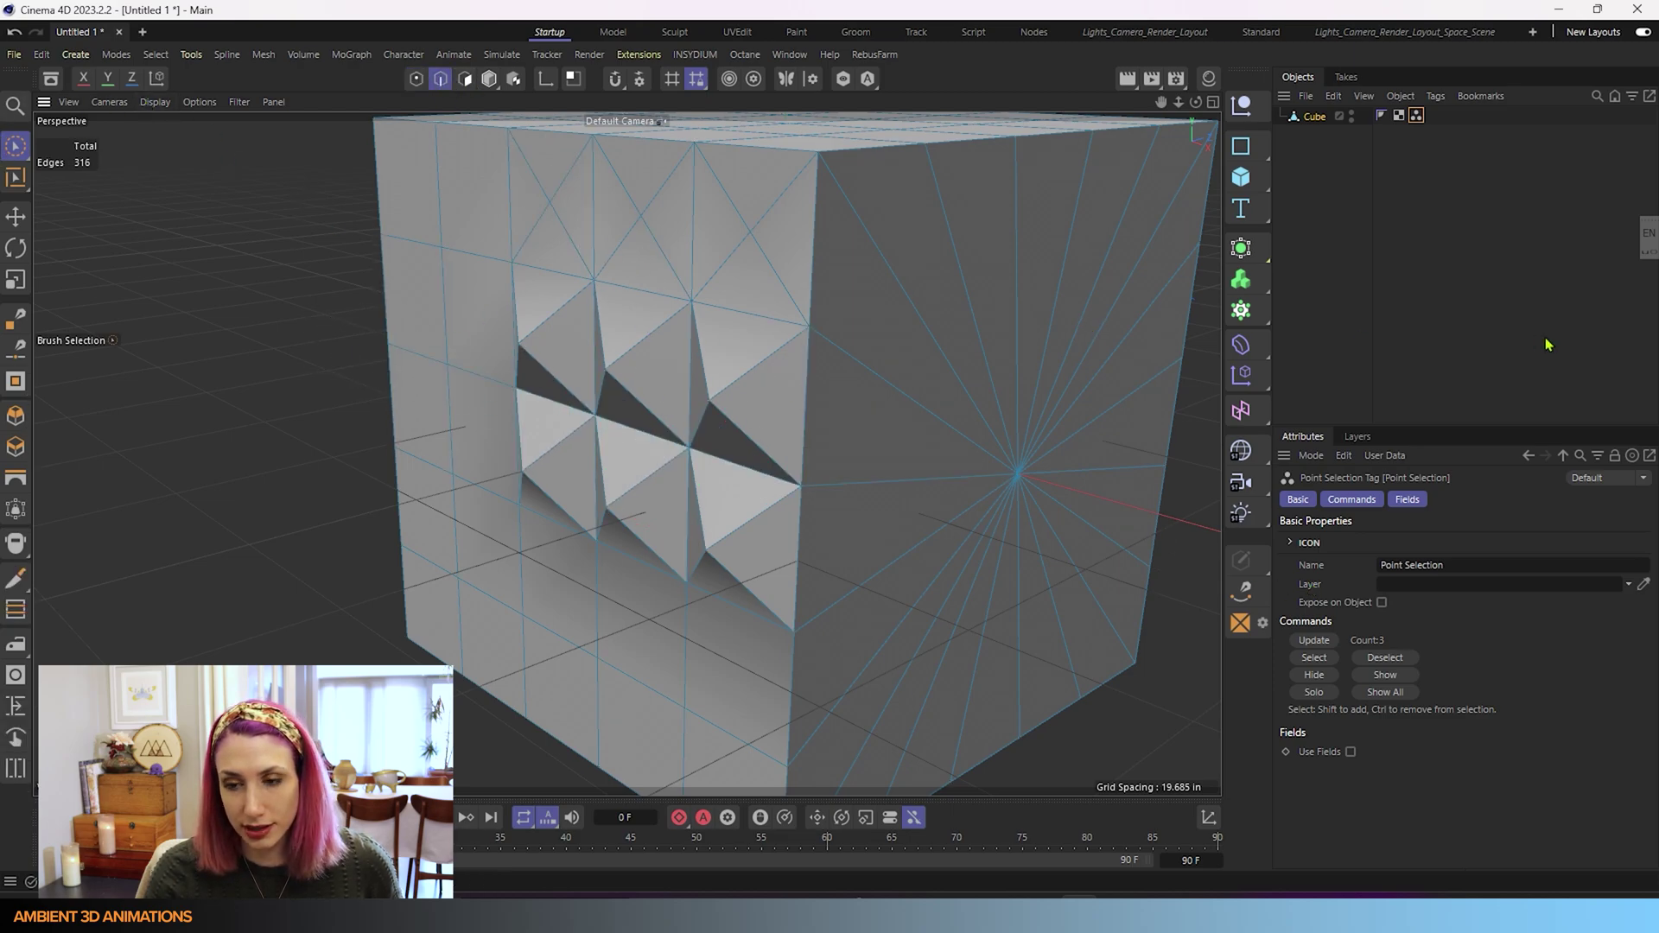
click(553, 568)
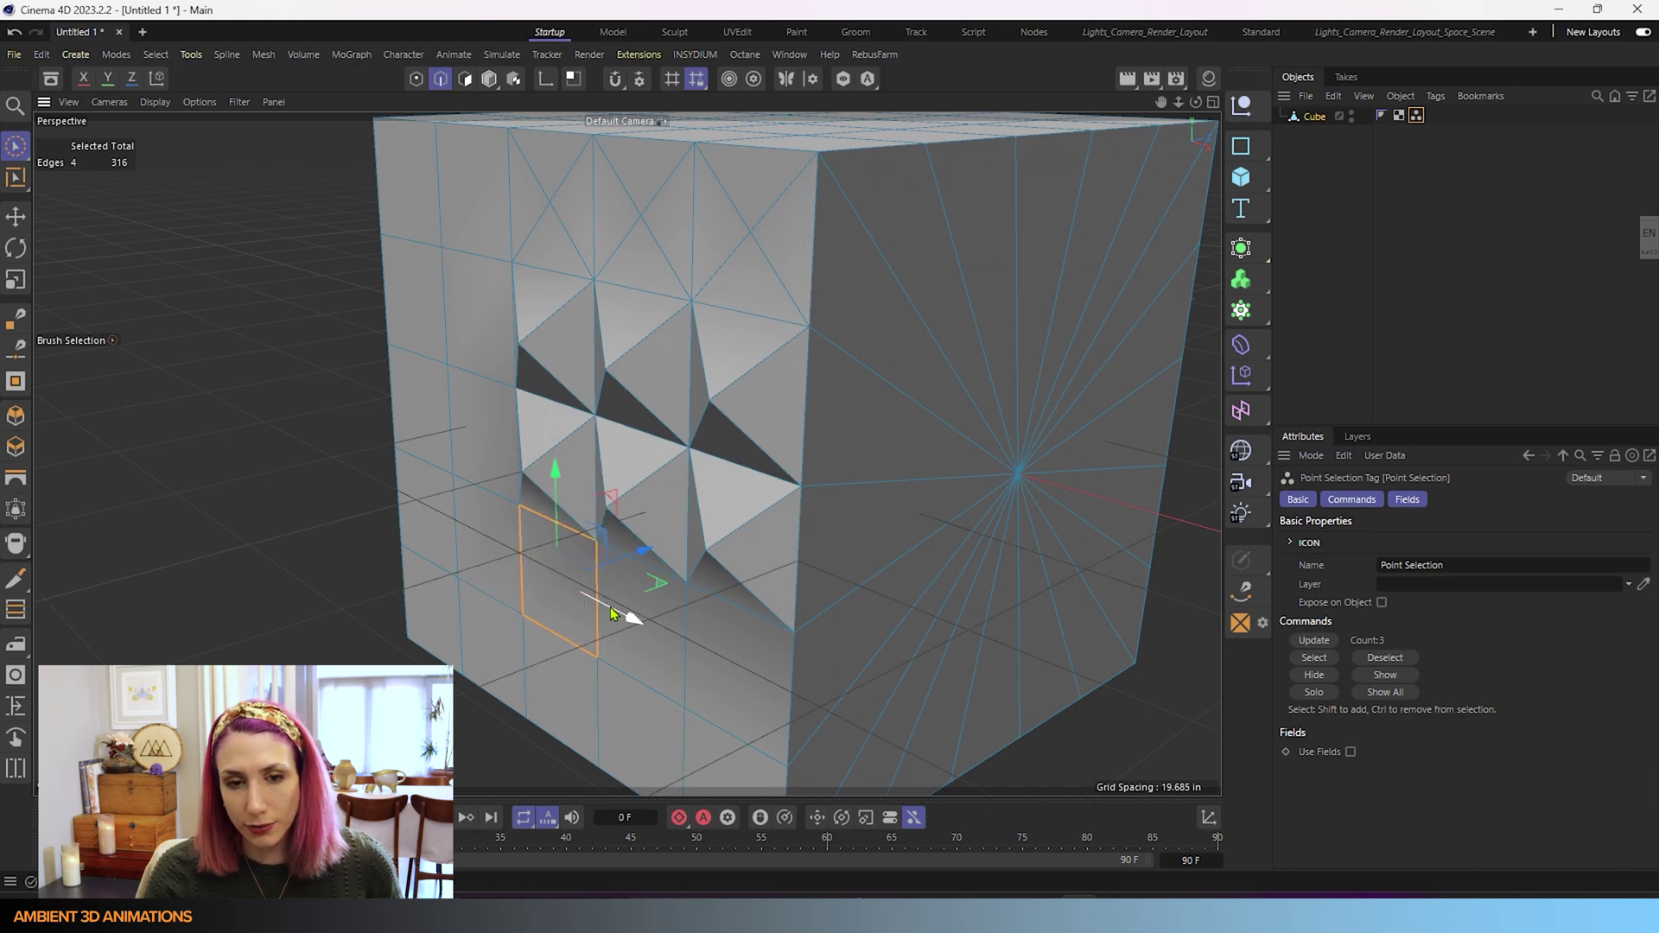
shift+click(548, 655)
shift+click(578, 732)
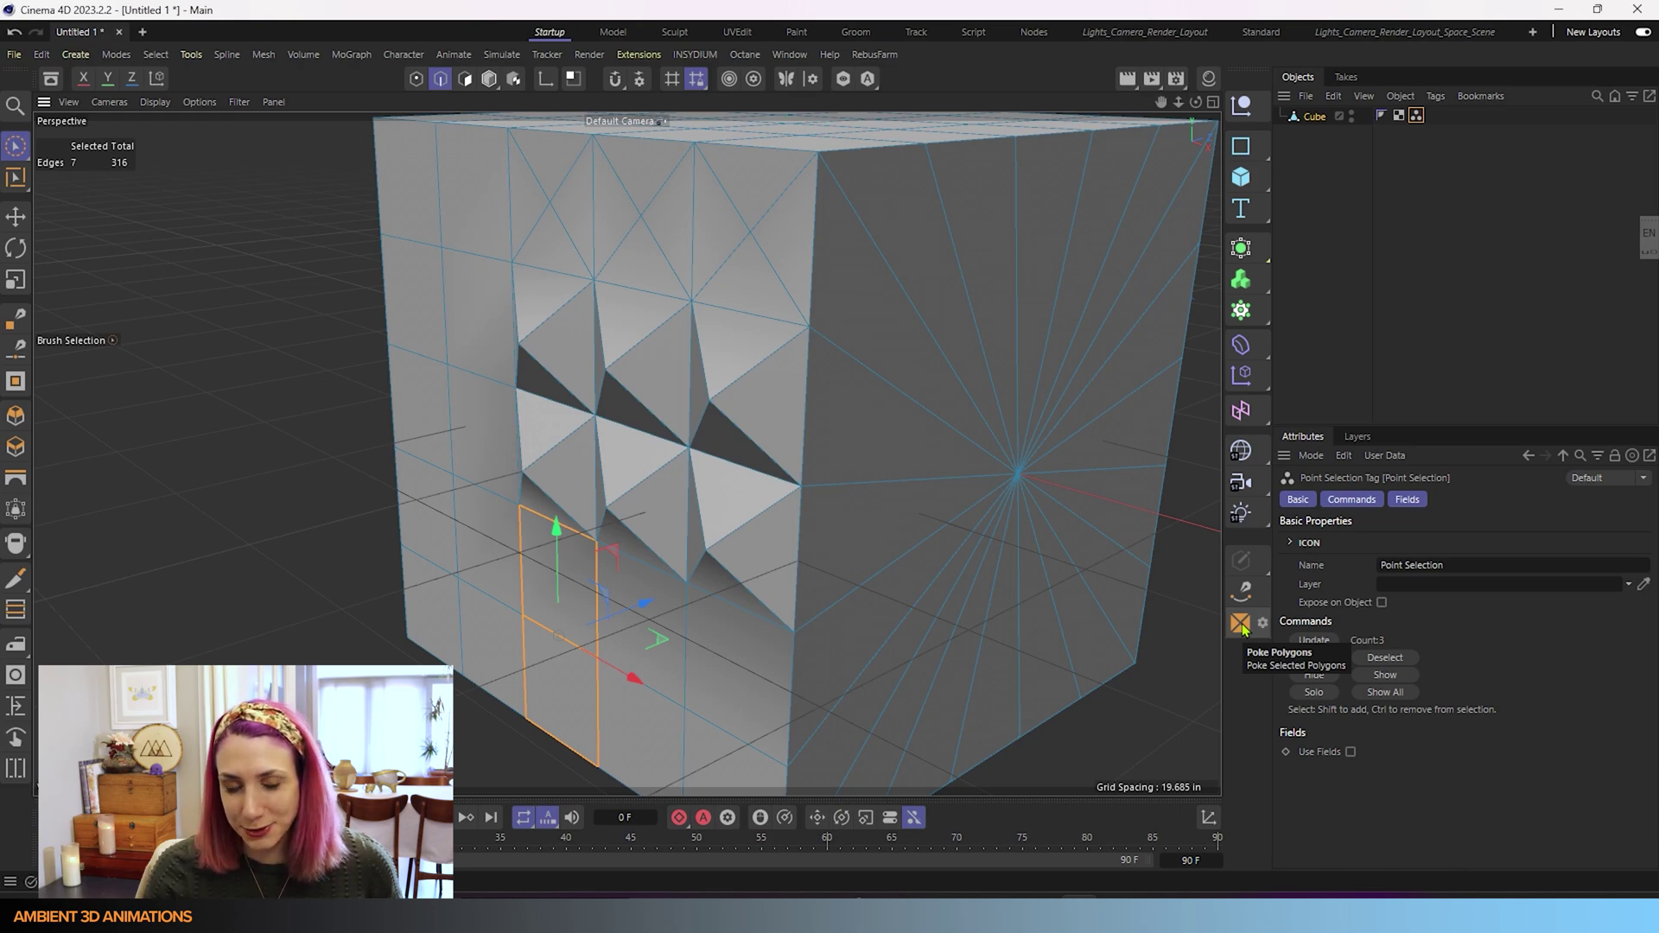
click(1241, 624)
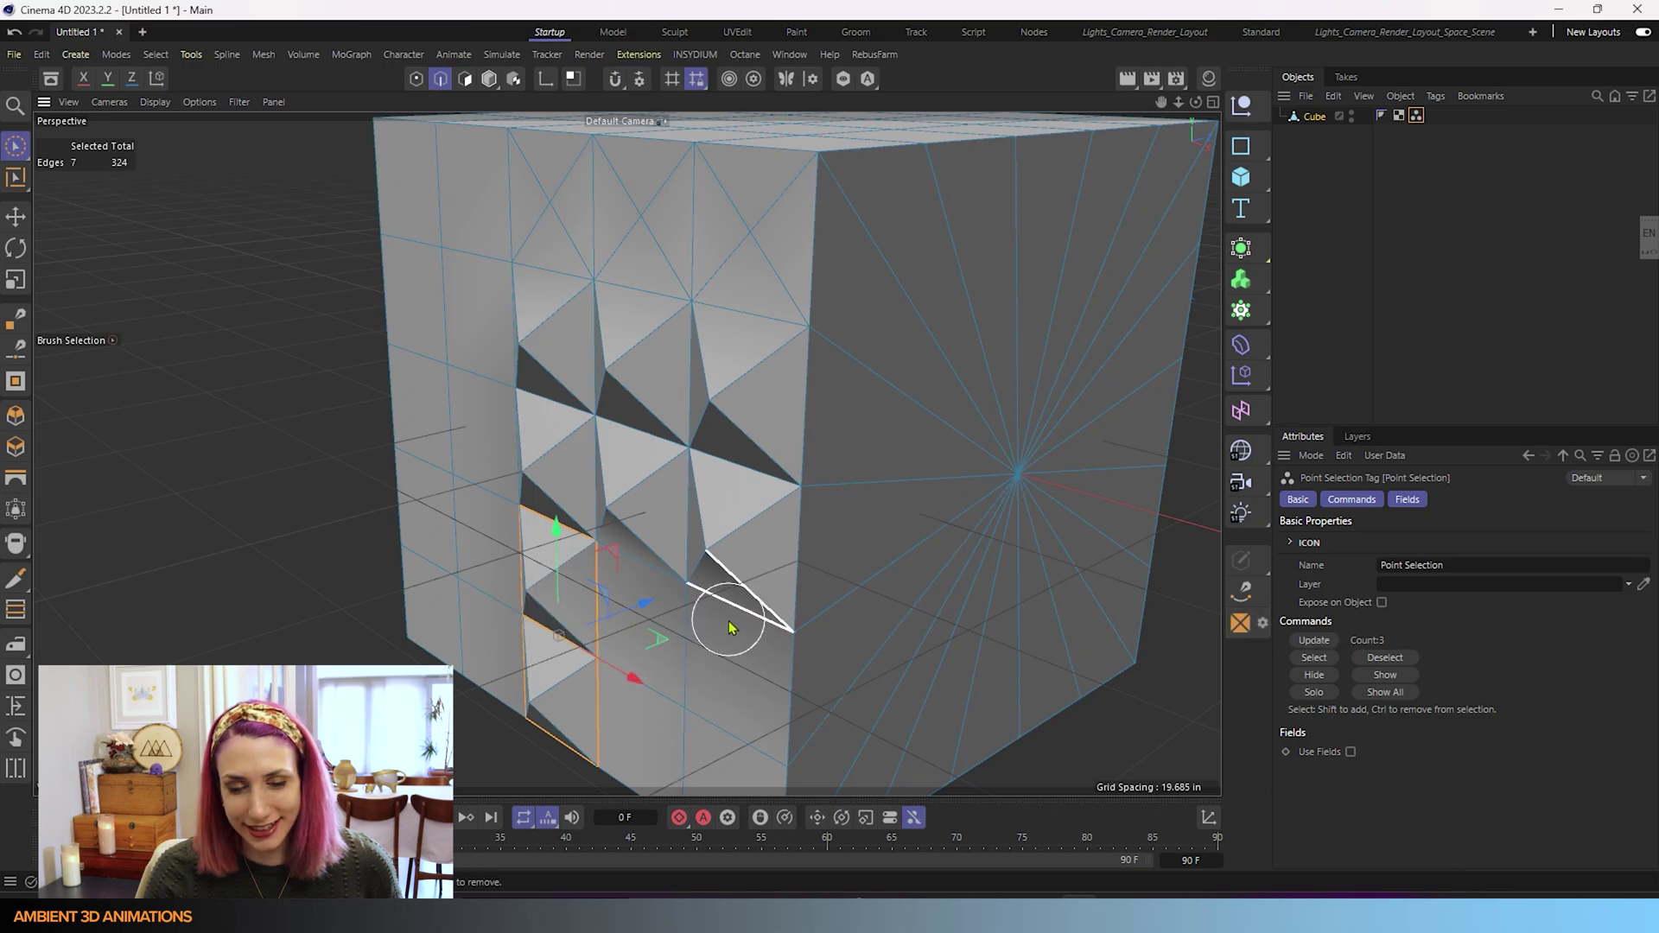
Orbit and zoom around the cube to inspect the new pyramids and right face
alt+drag(722, 623, 724, 653)
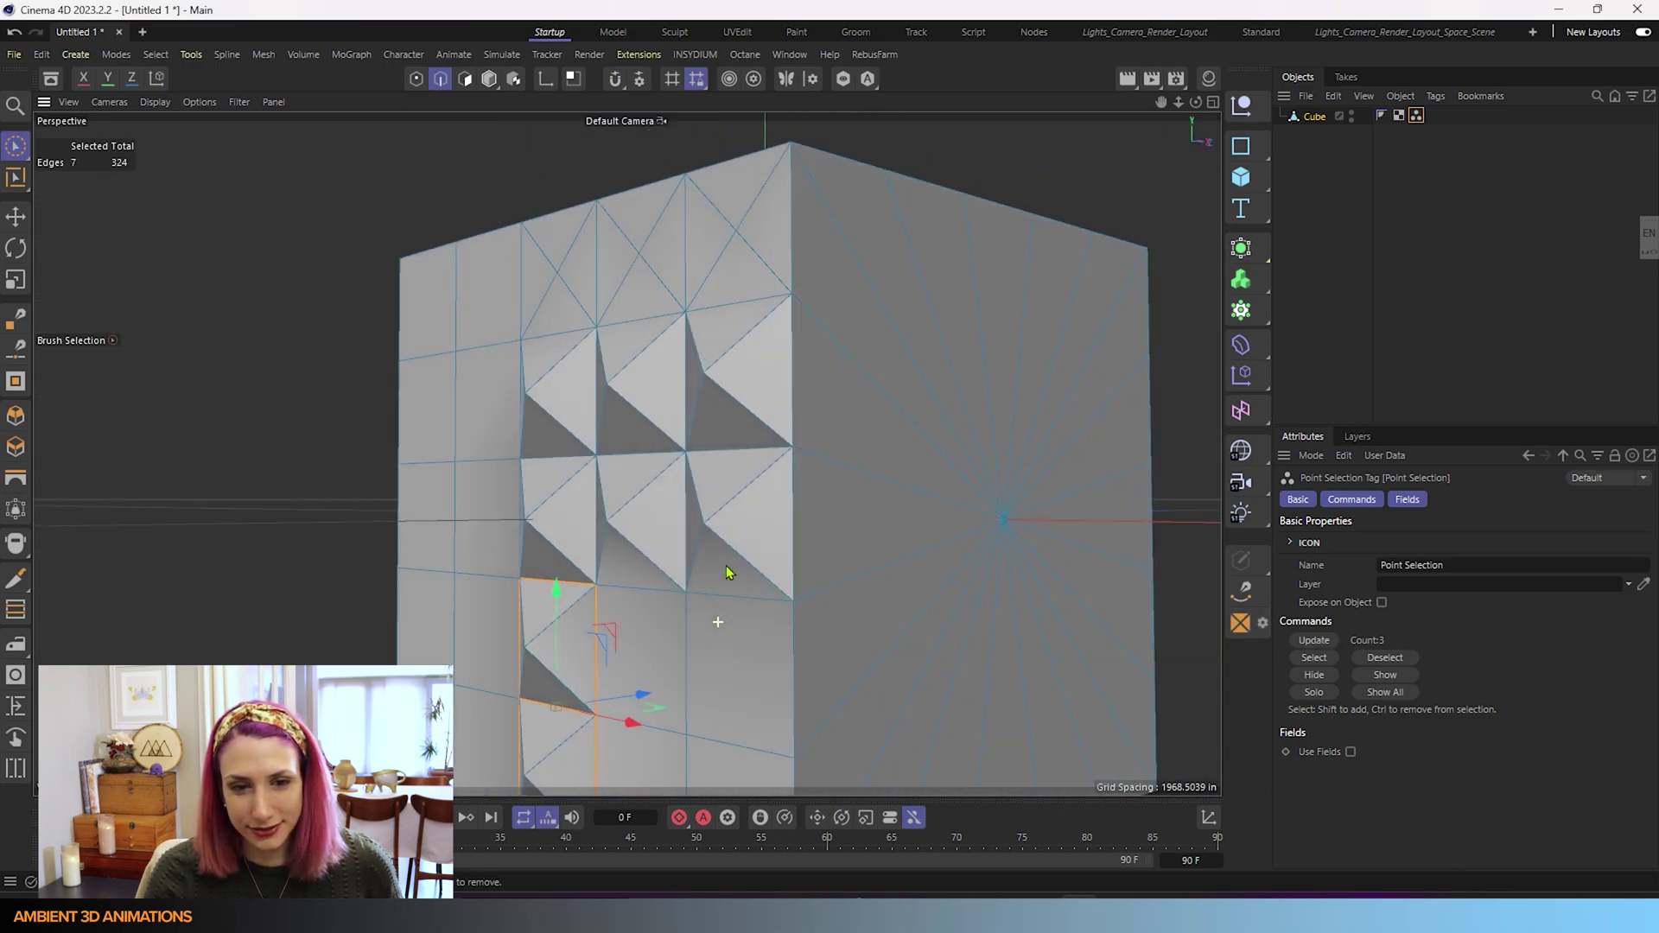
scroll(724, 652, down, 3)
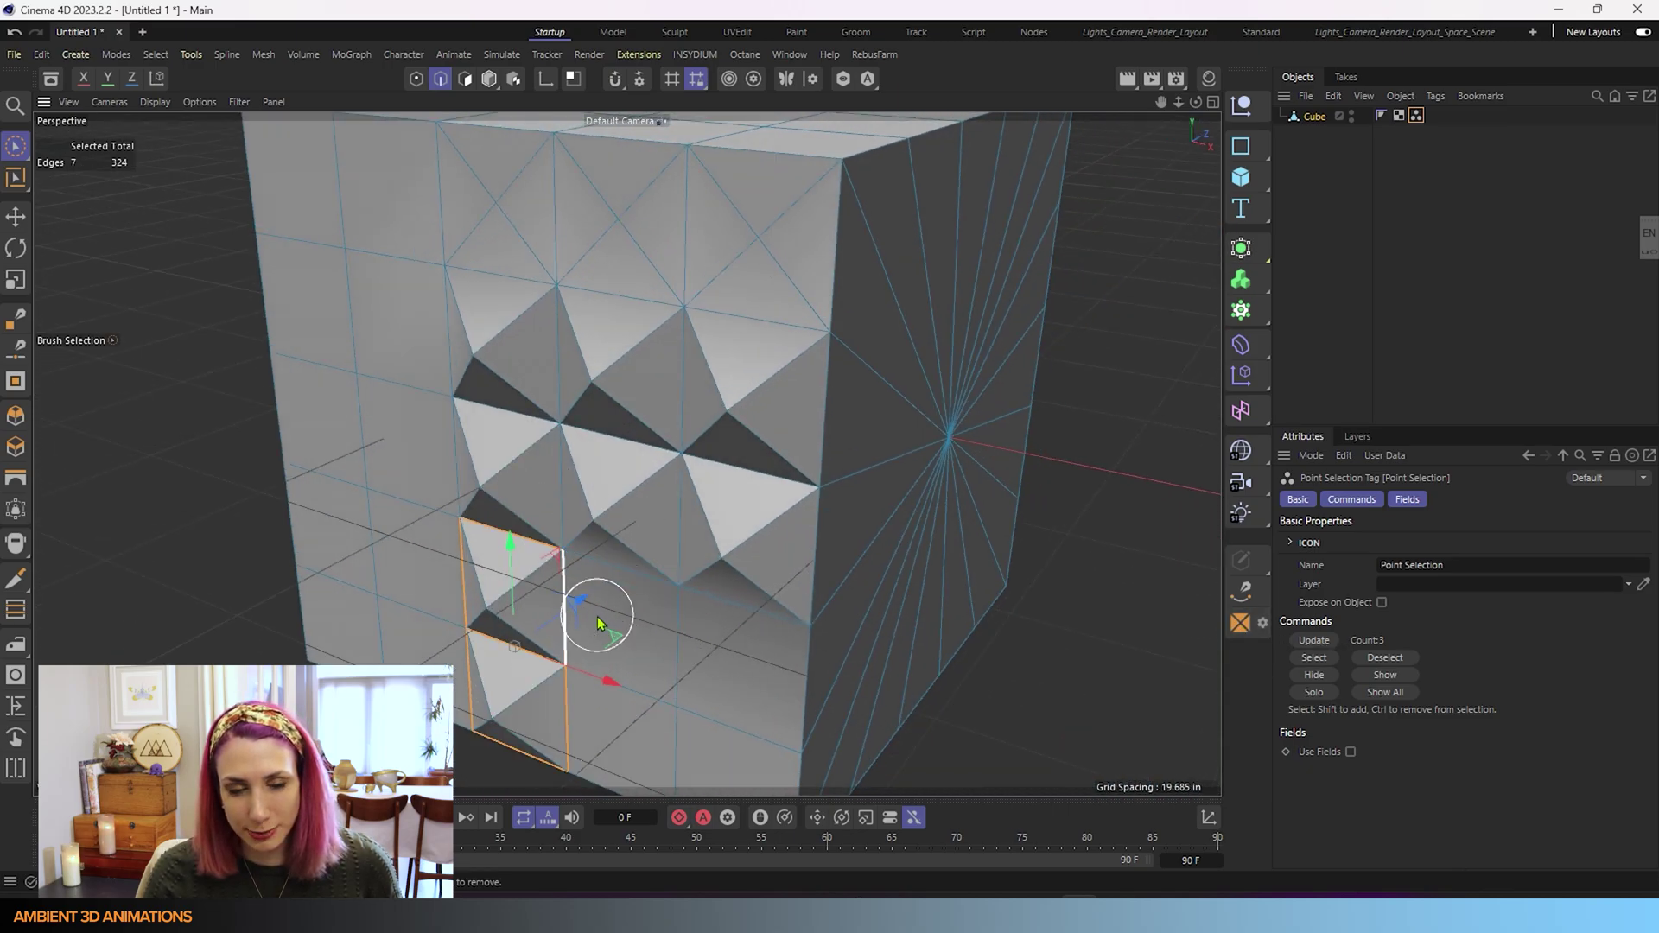
scroll(605, 612, down, 2)
scroll(626, 602, up, 3)
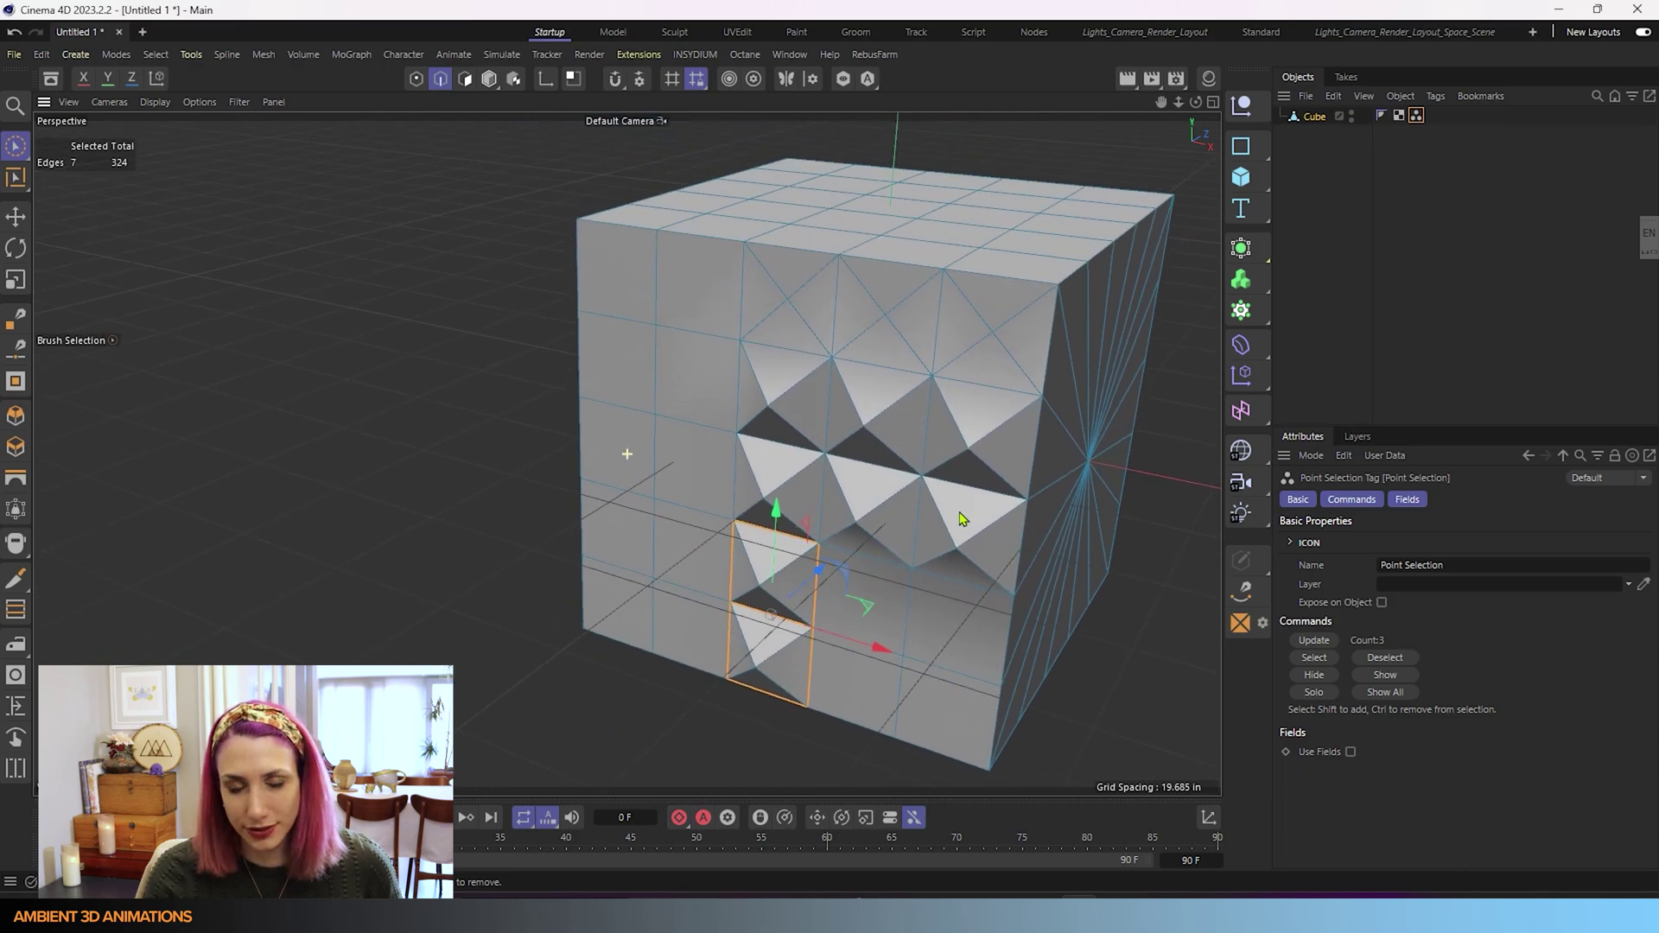
scroll(944, 545, down, 3)
alt+drag(944, 545, 896, 550)
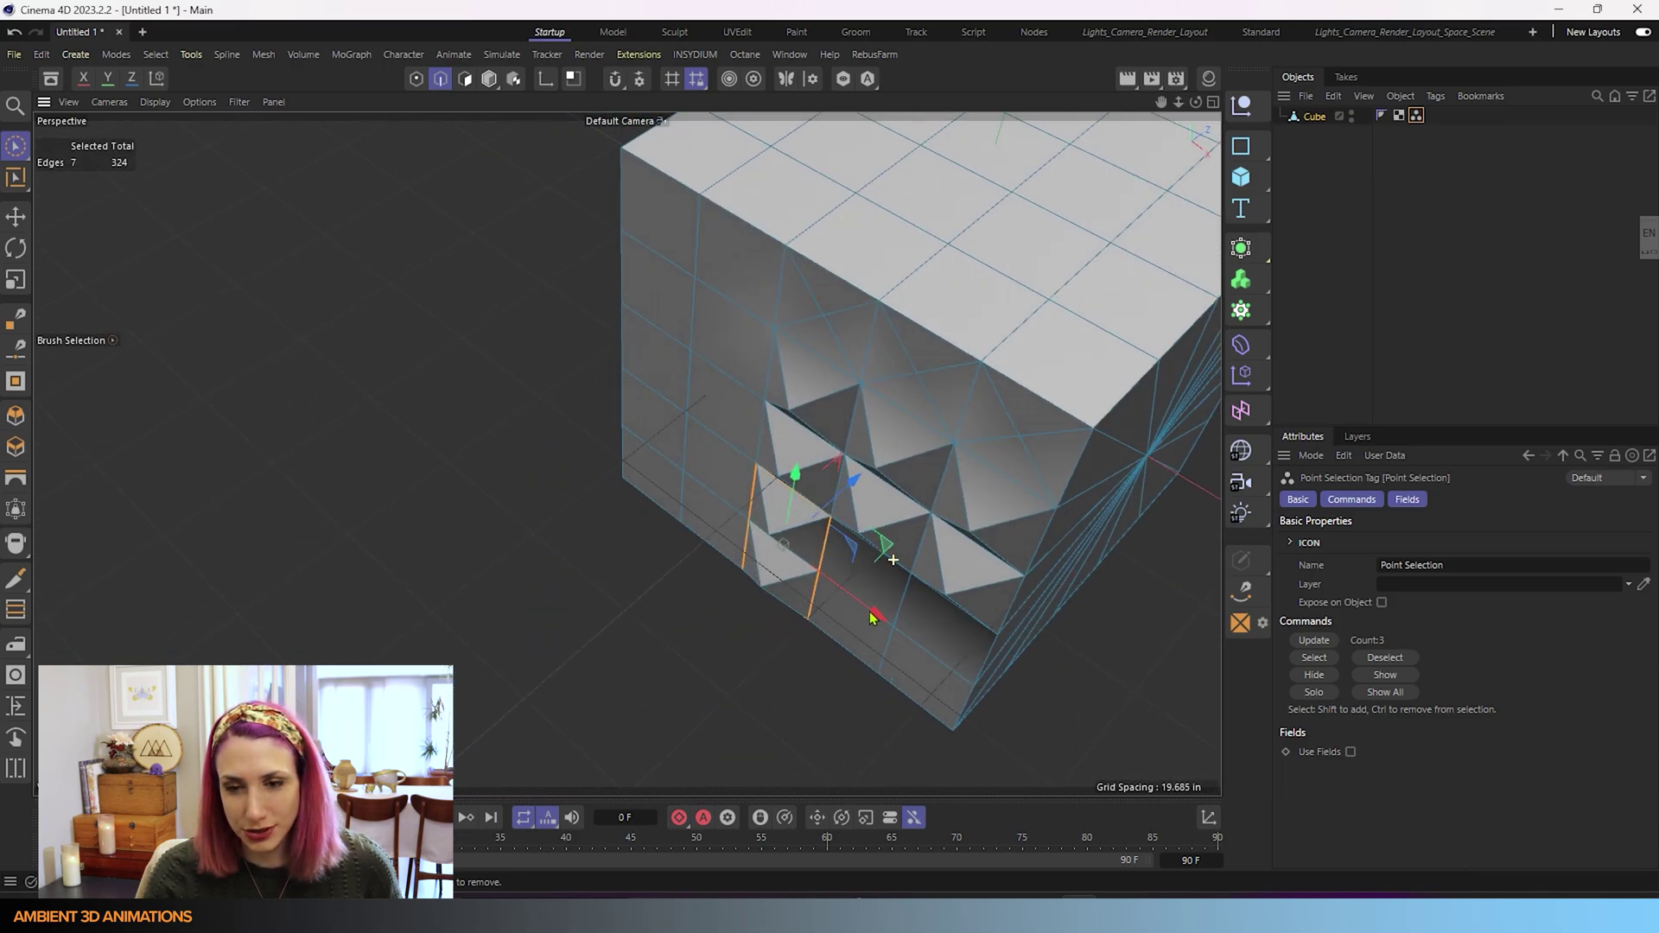
alt+drag(919, 533, 878, 429)
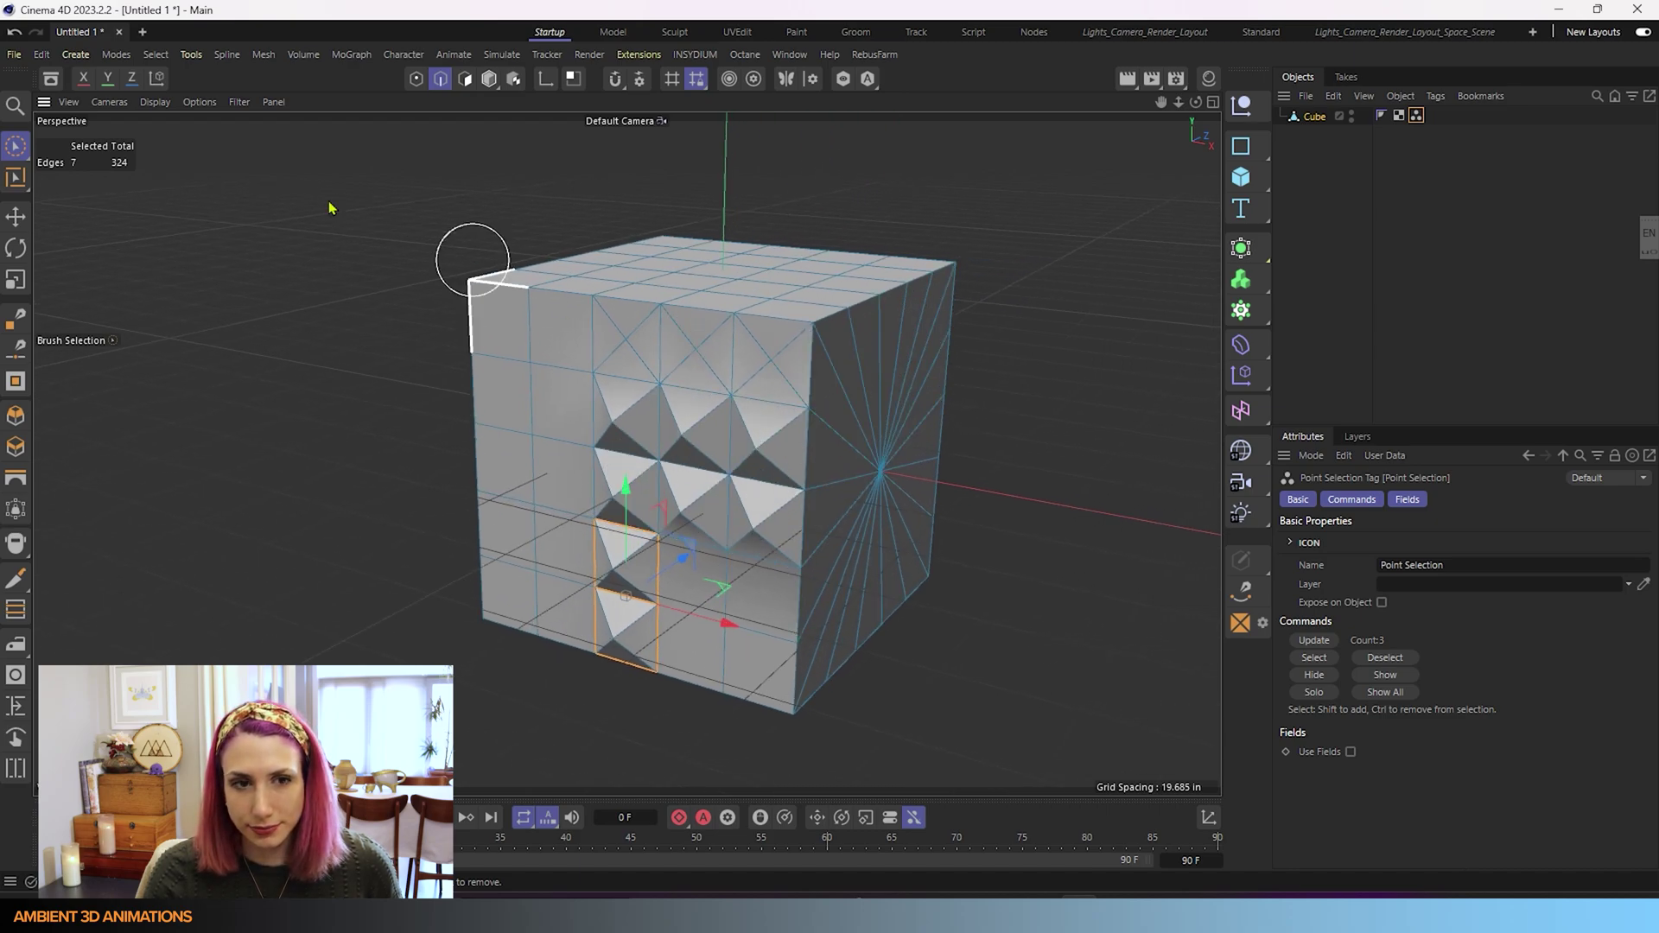
Melt the right face's centre point to merge the face into one n-gon
click(415, 78)
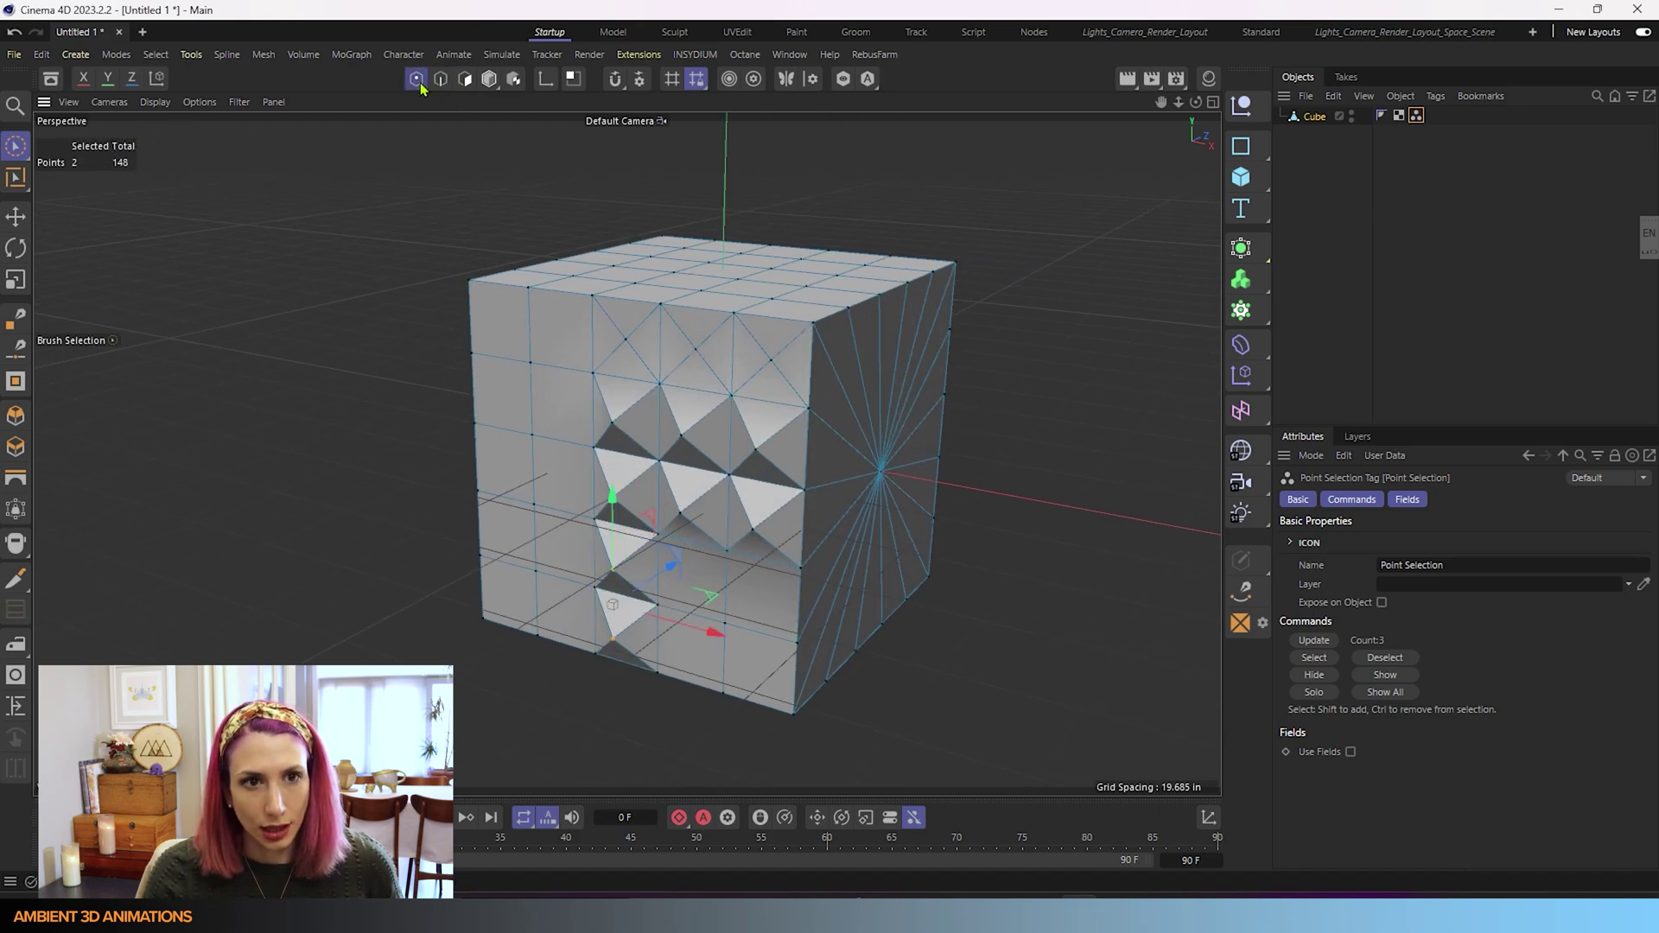
click(882, 473)
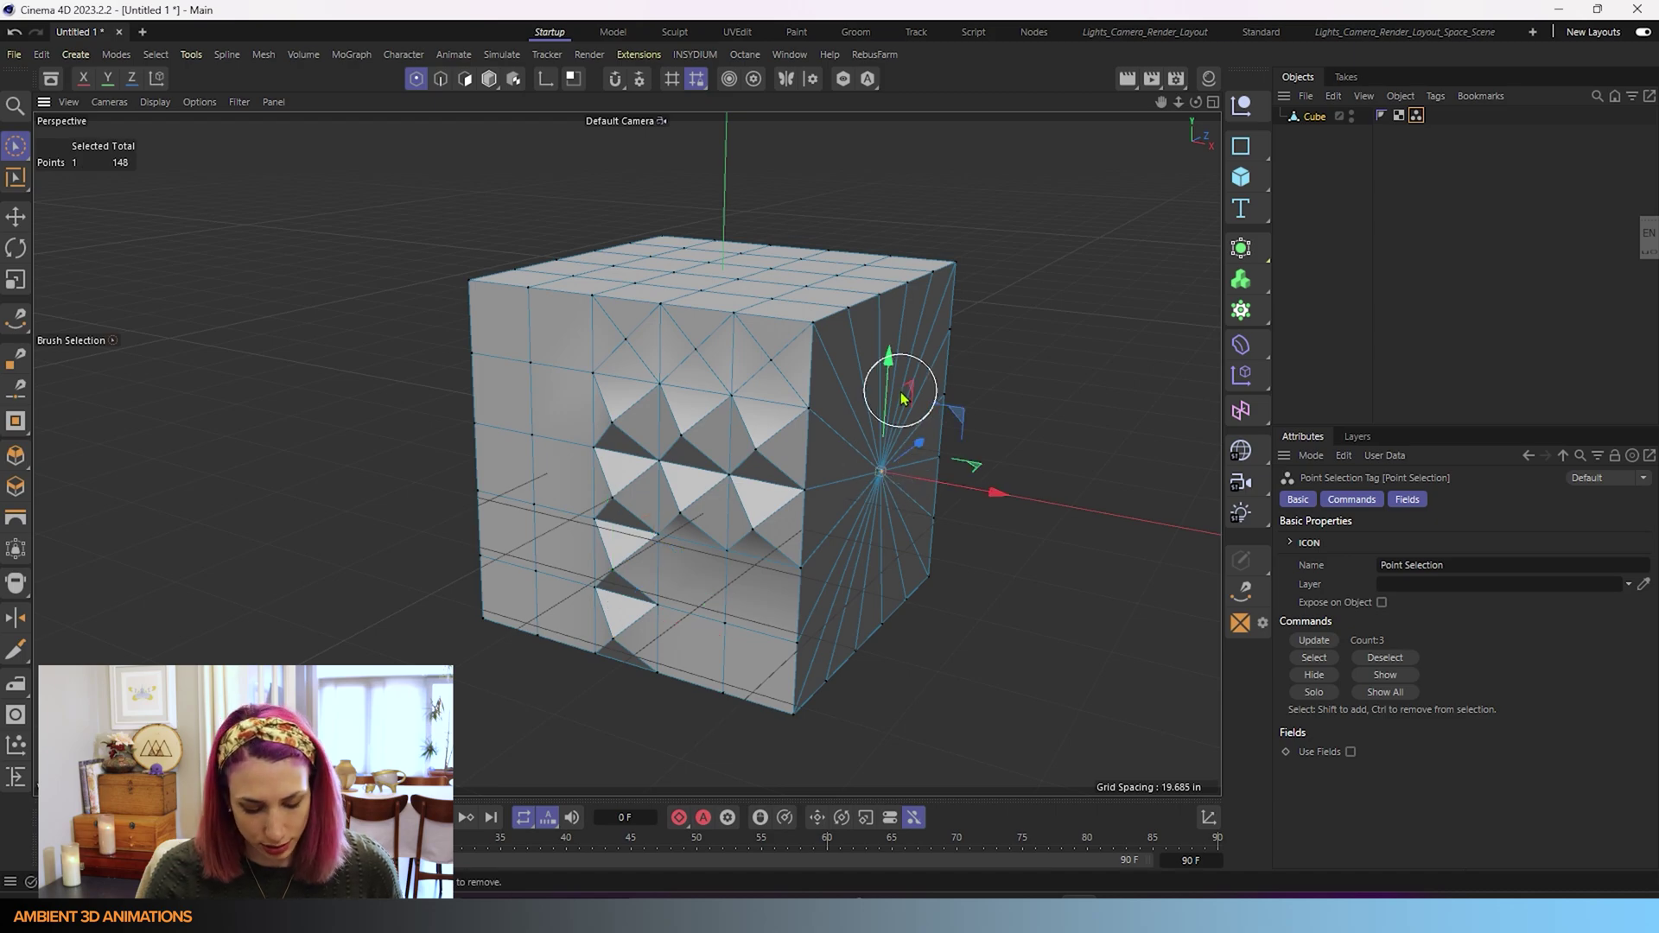
key(u)
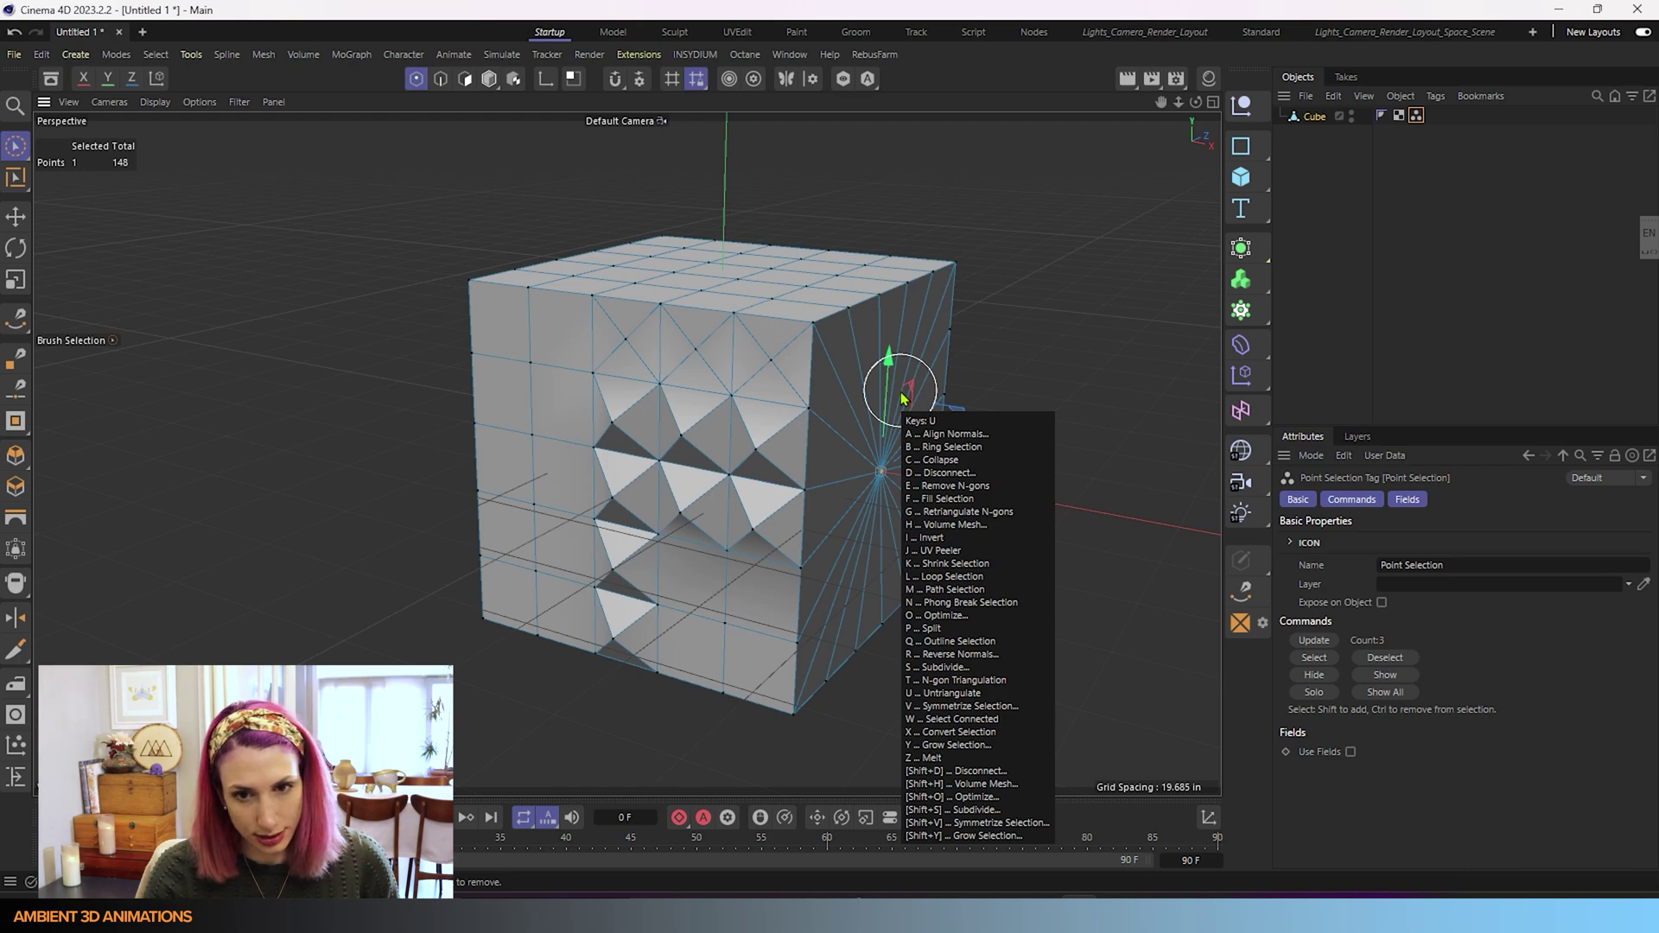
key(z)
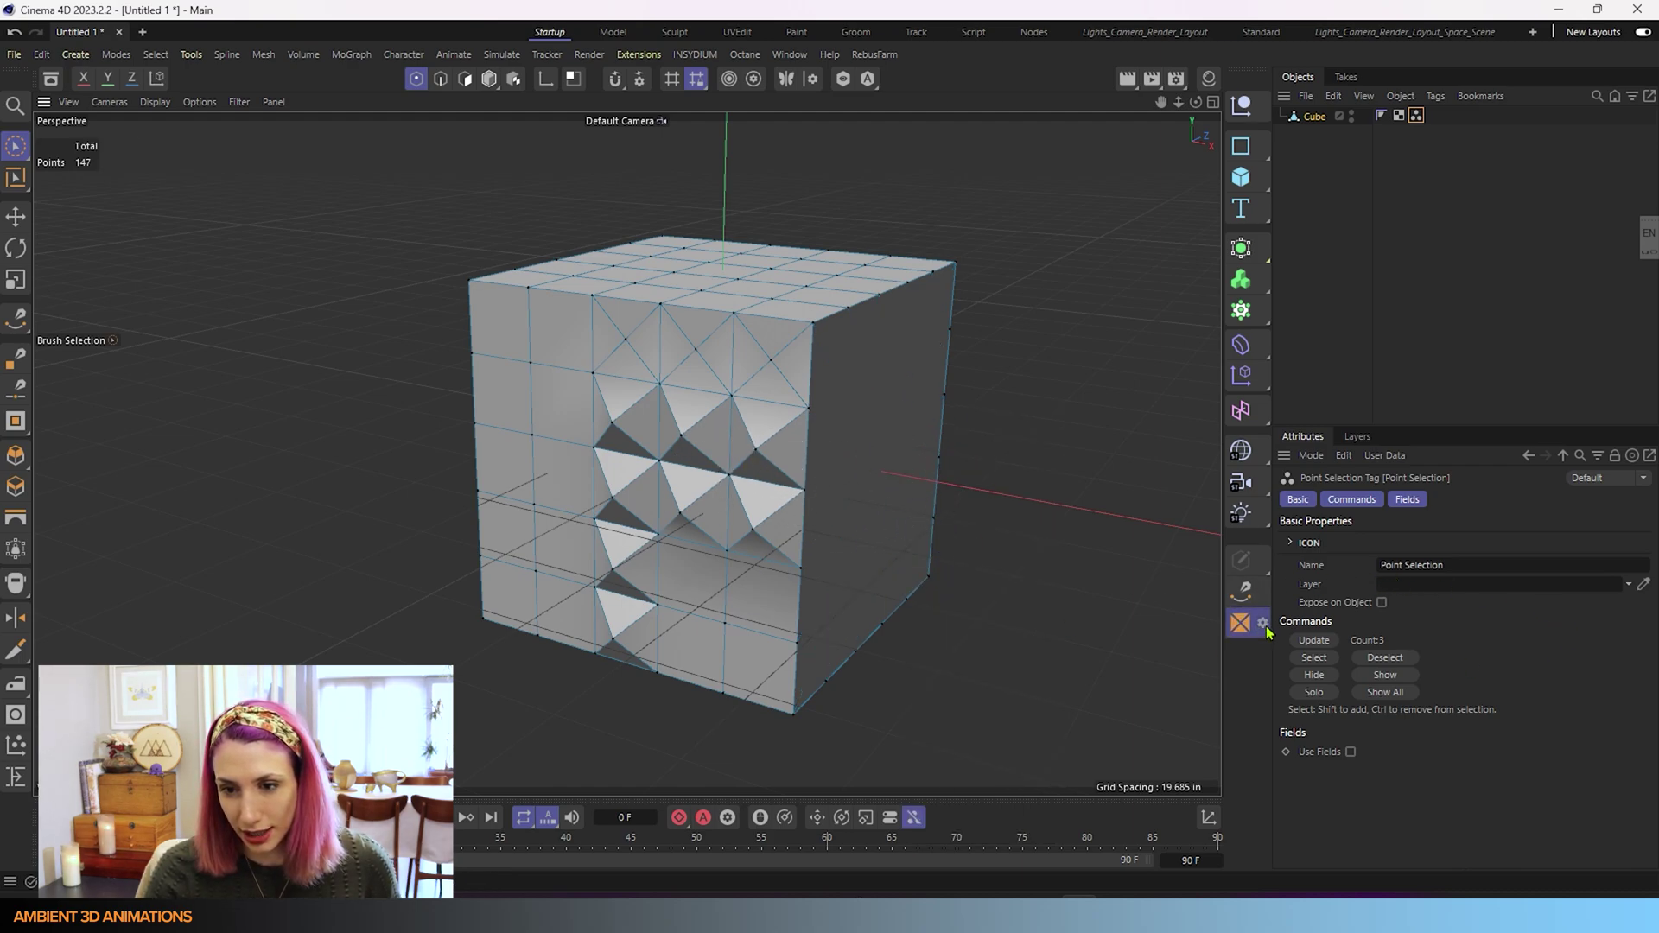
Try Poke Polygons with Offset 10, then undo it after it spikes the whole cube
key(u)
key(p)
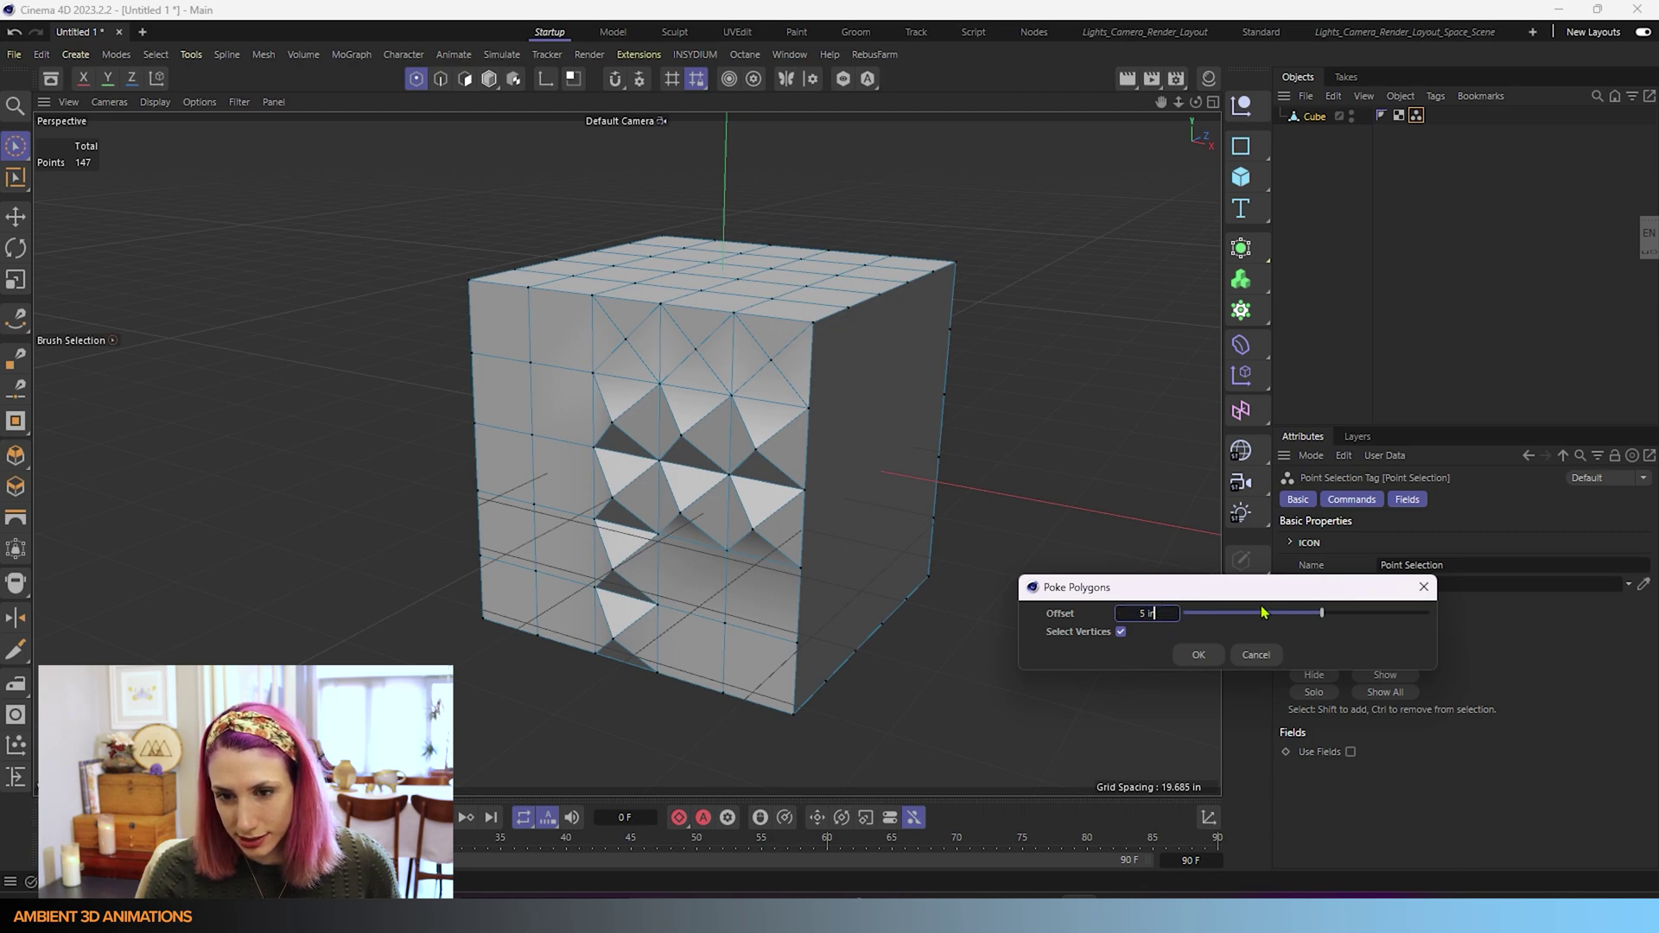
key(BackSpace)
key(BackSpace)
key(BackSpace)
text(10)
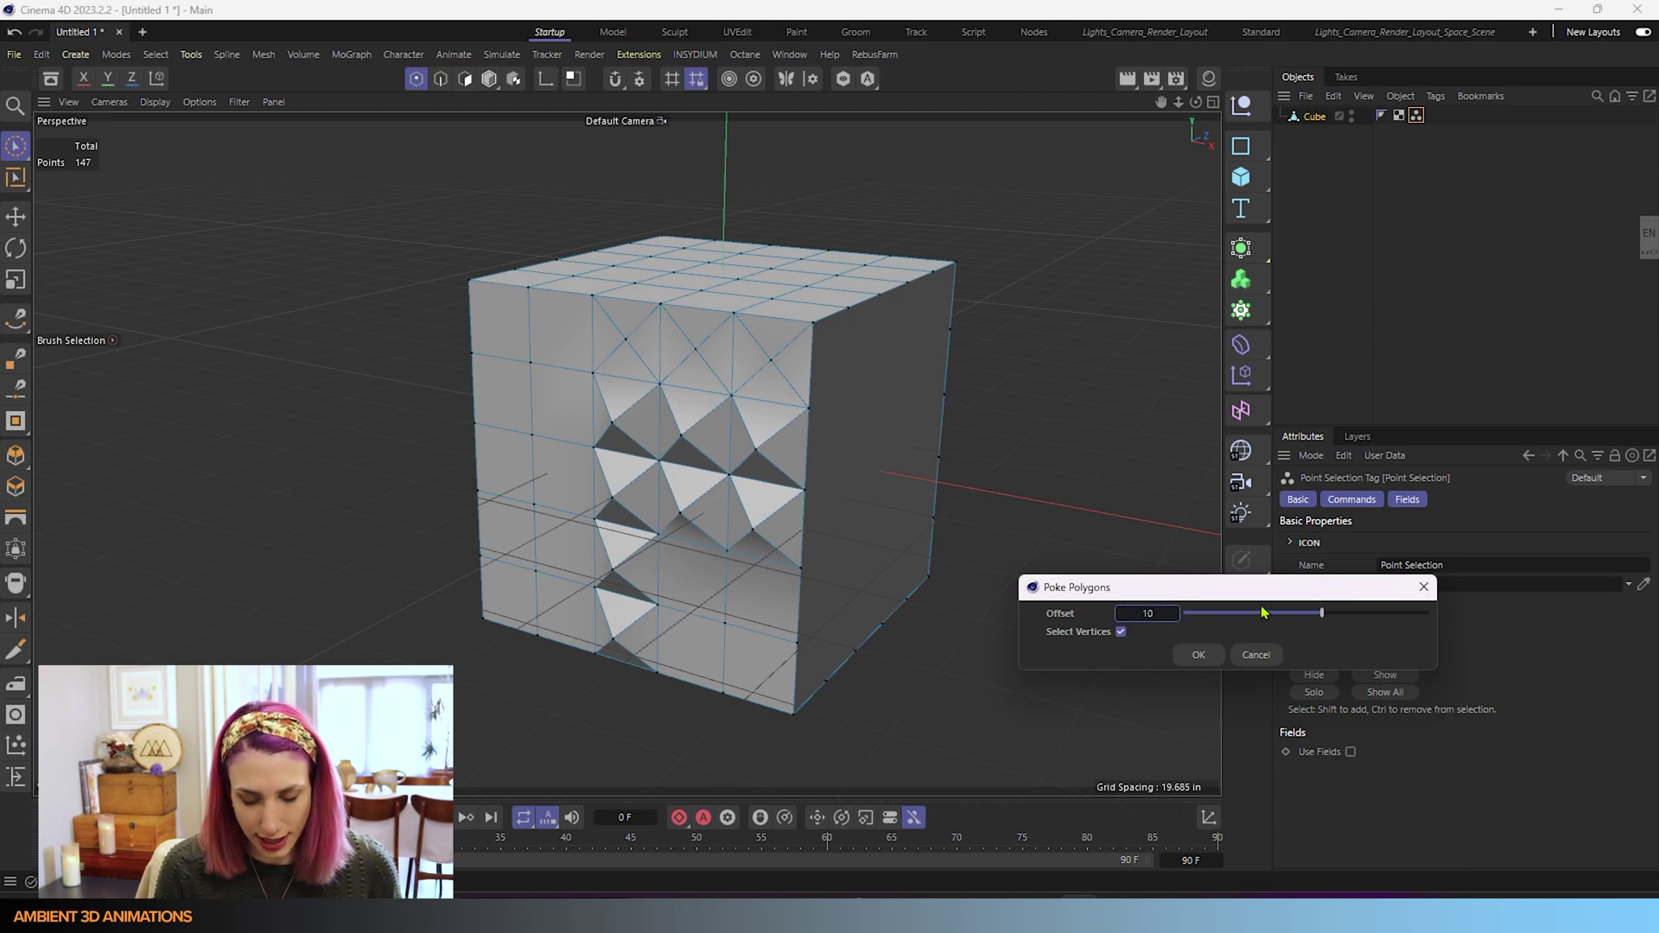
click(1196, 656)
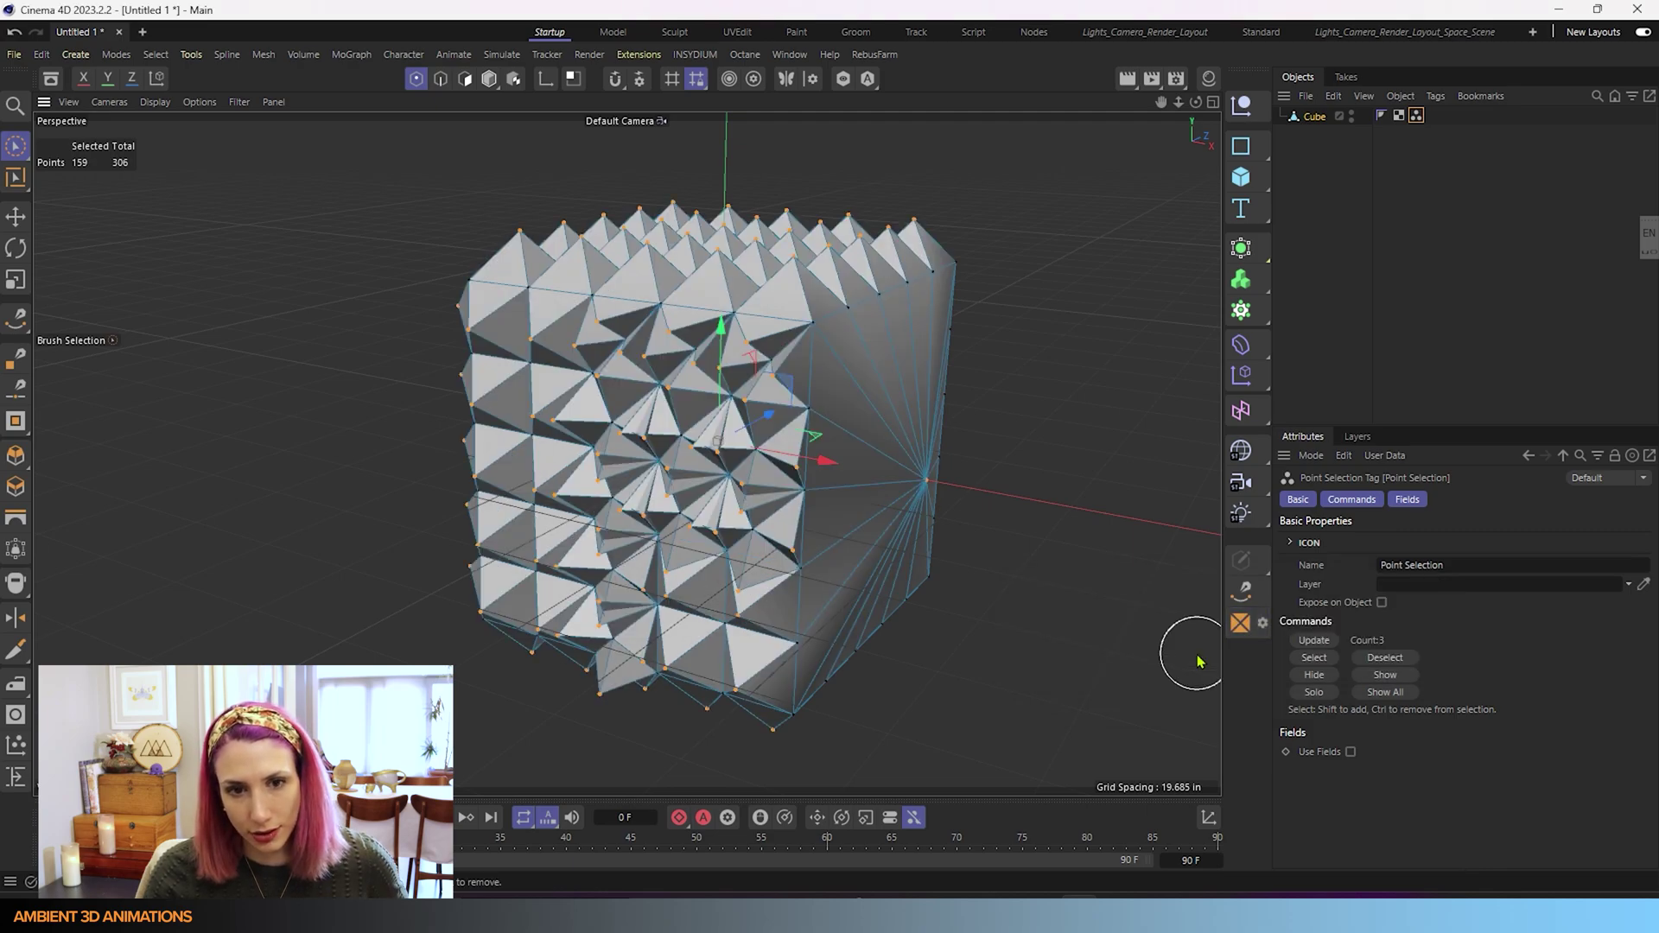
key(ctrl+z)
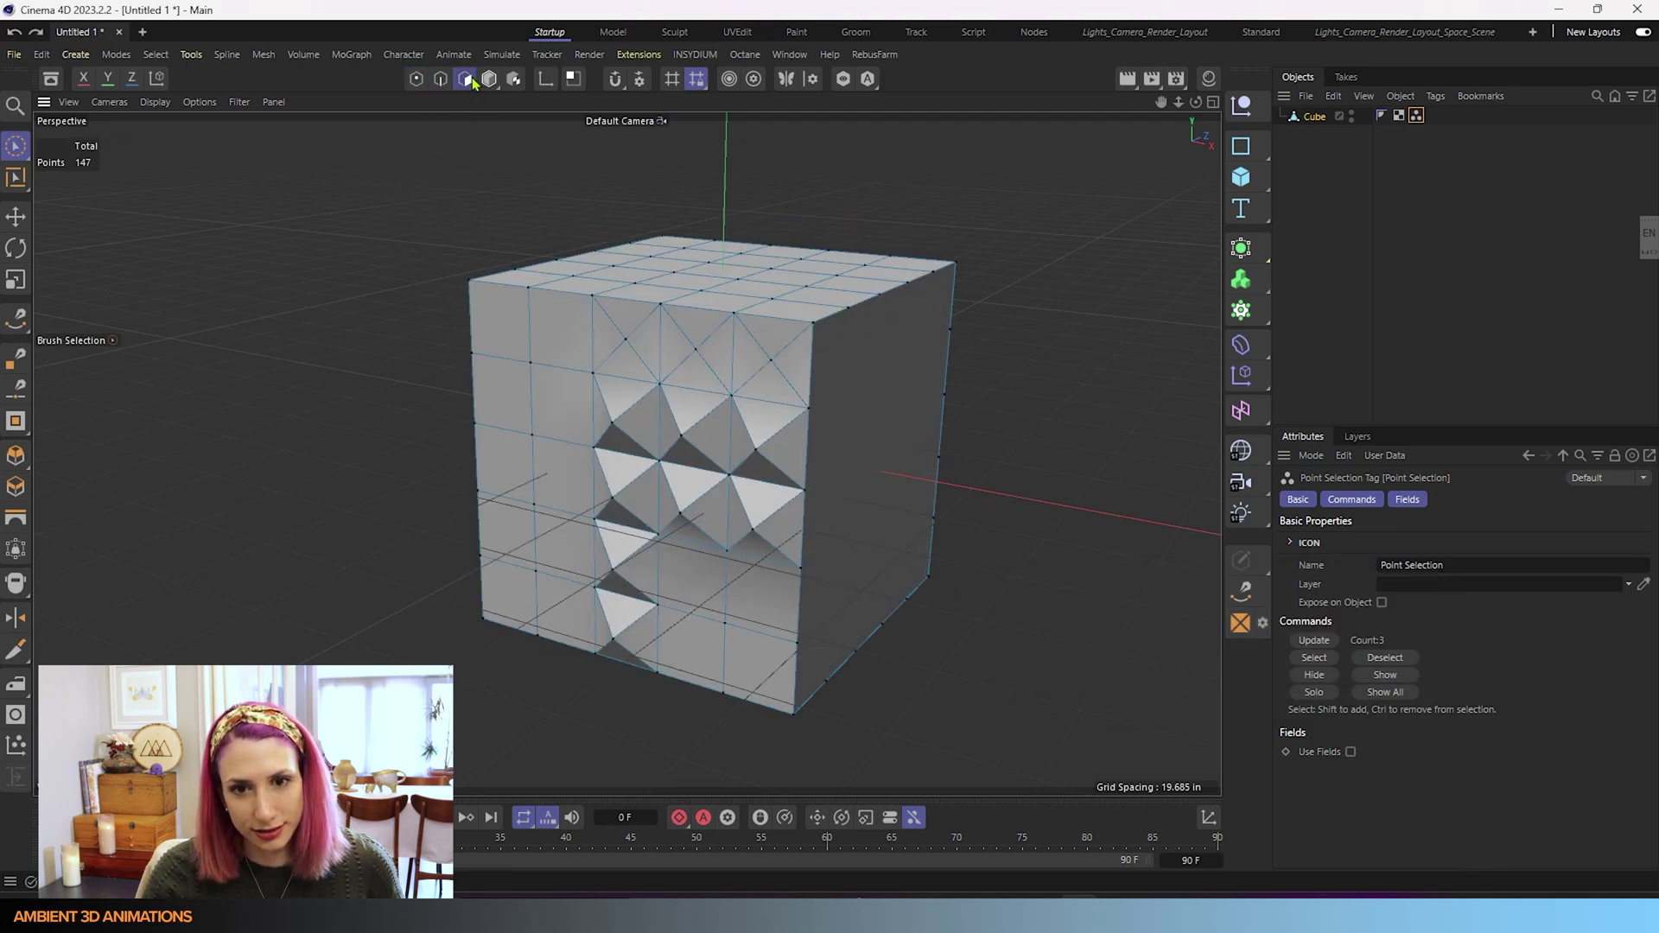
Poke only the right-face n-gon outward with Offset 10 into one broad pyramid
click(472, 81)
click(890, 471)
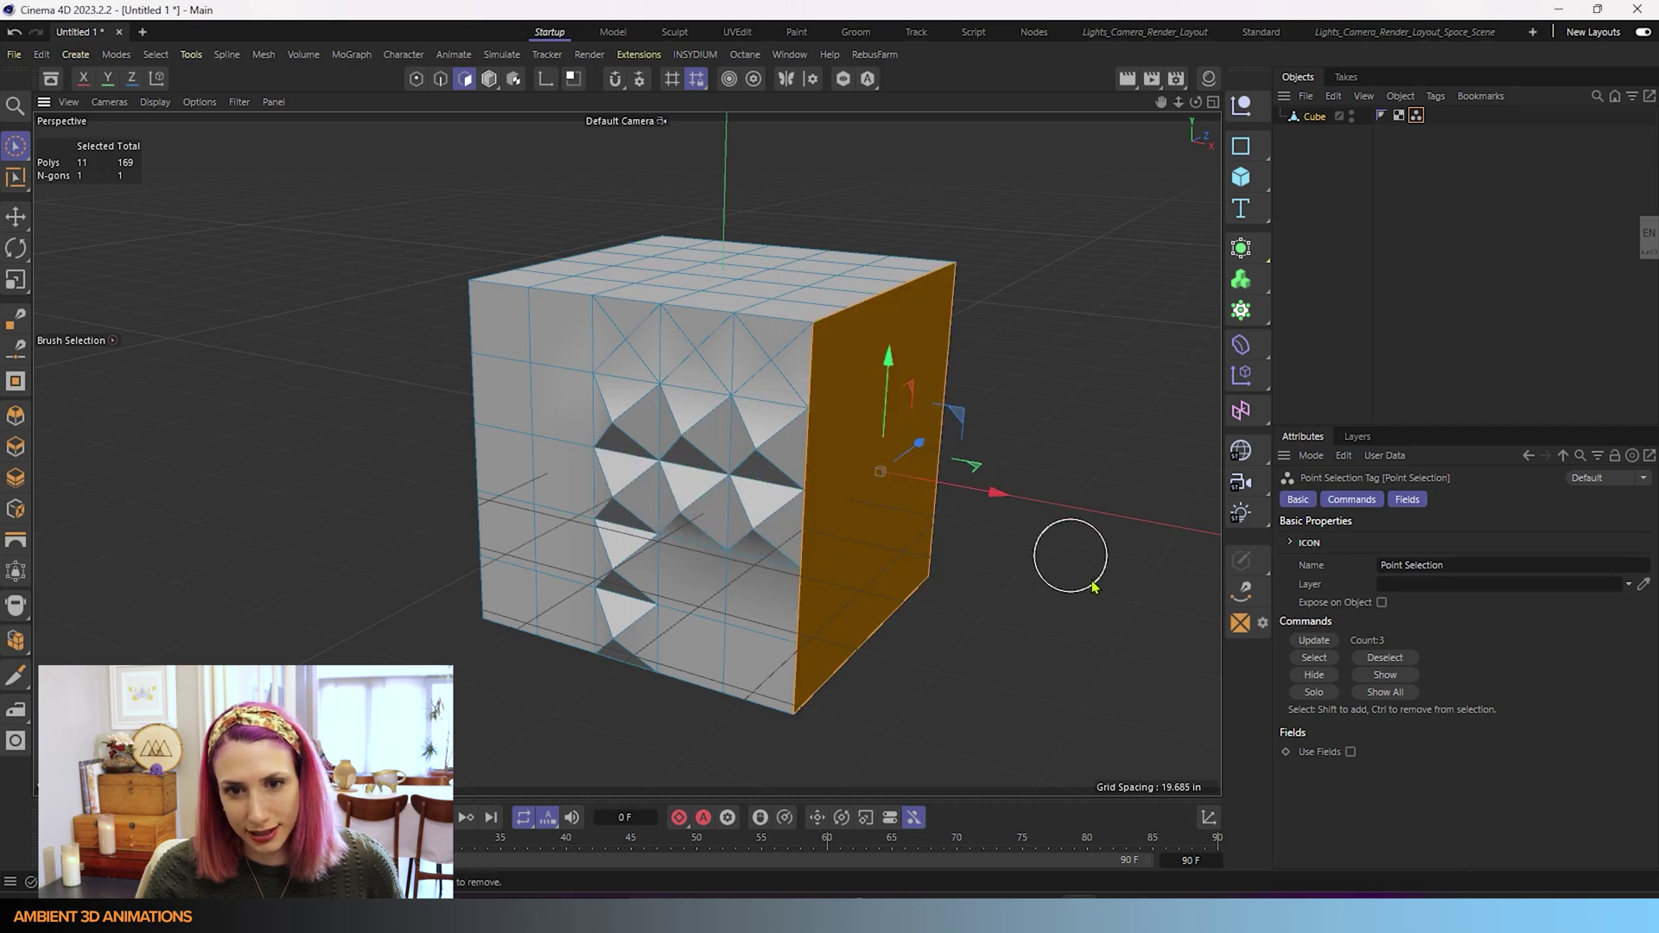
click(1263, 623)
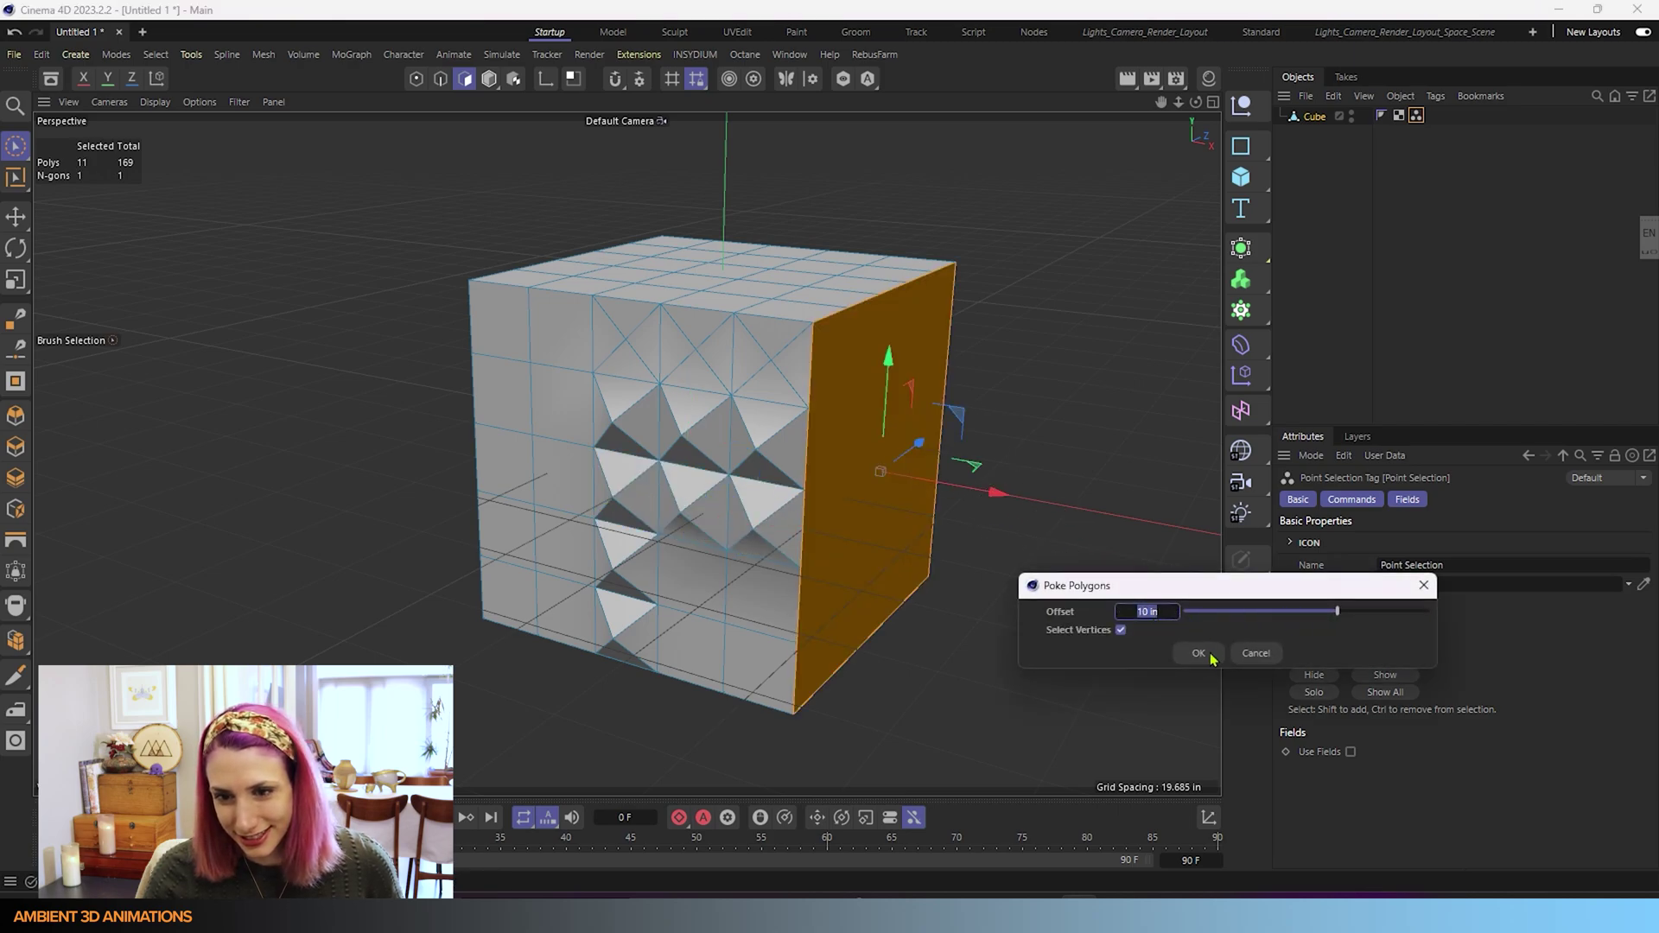
click(1209, 657)
mouse_move(1036, 559)
alt+mouse_down()
mouse_move(1090, 519)
mouse_move(1020, 551)
mouse_move(1020, 734)
alt+mouse_up()
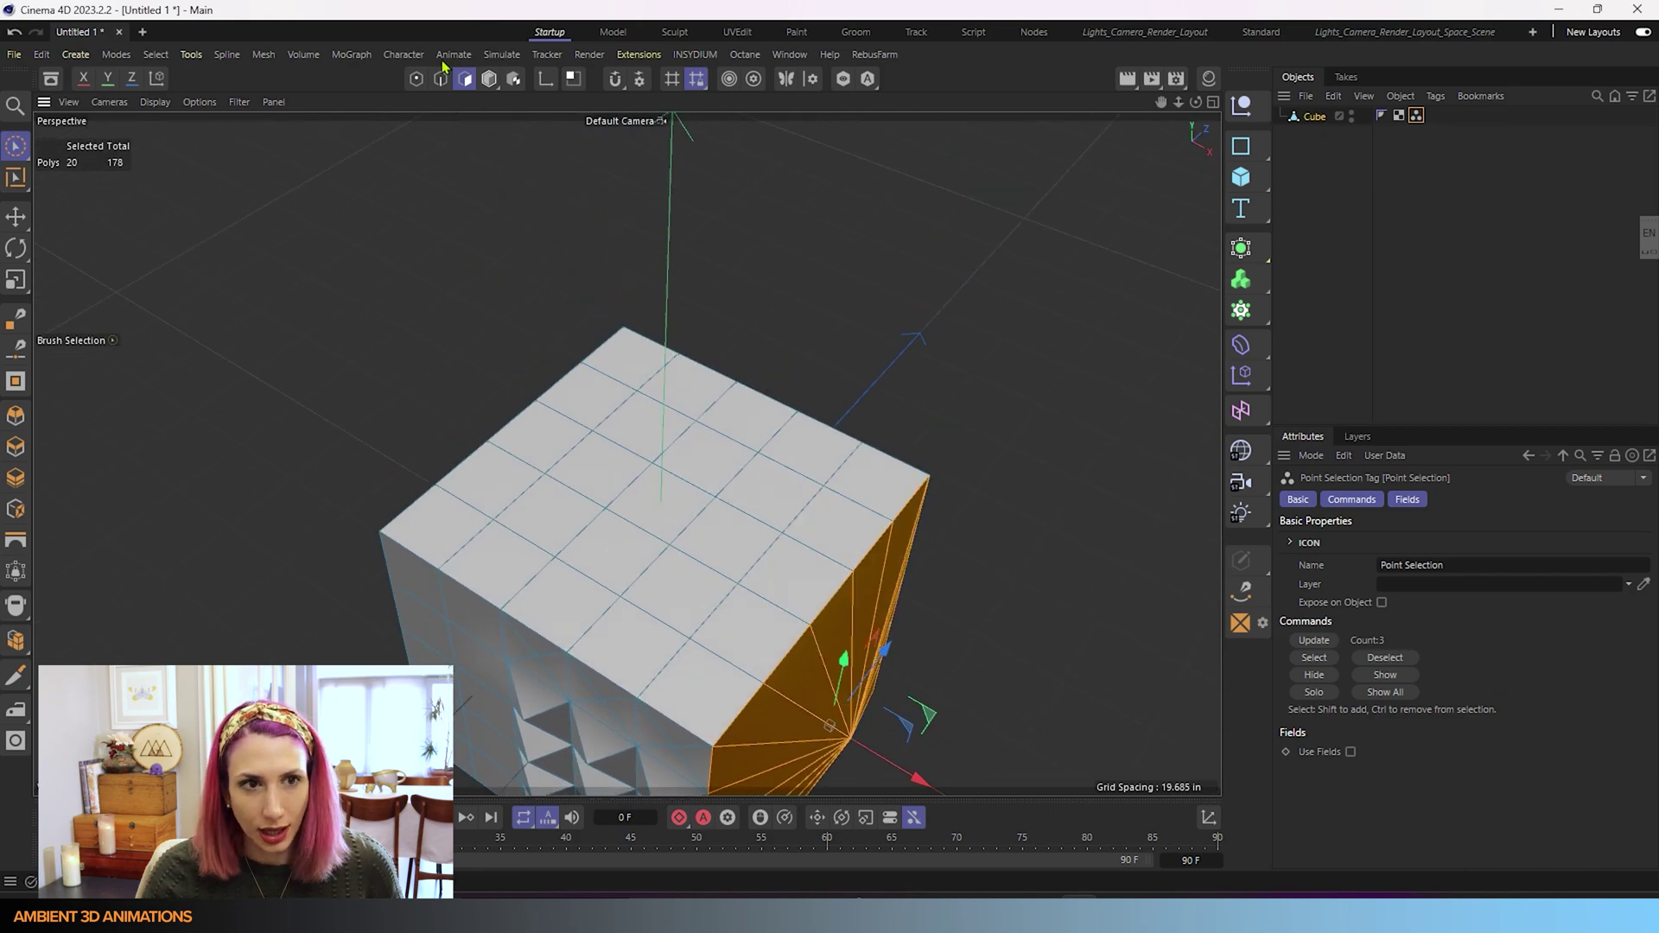
Poke the nine inner top-face squares into tall spikes with Offset 15 in
click(407, 230)
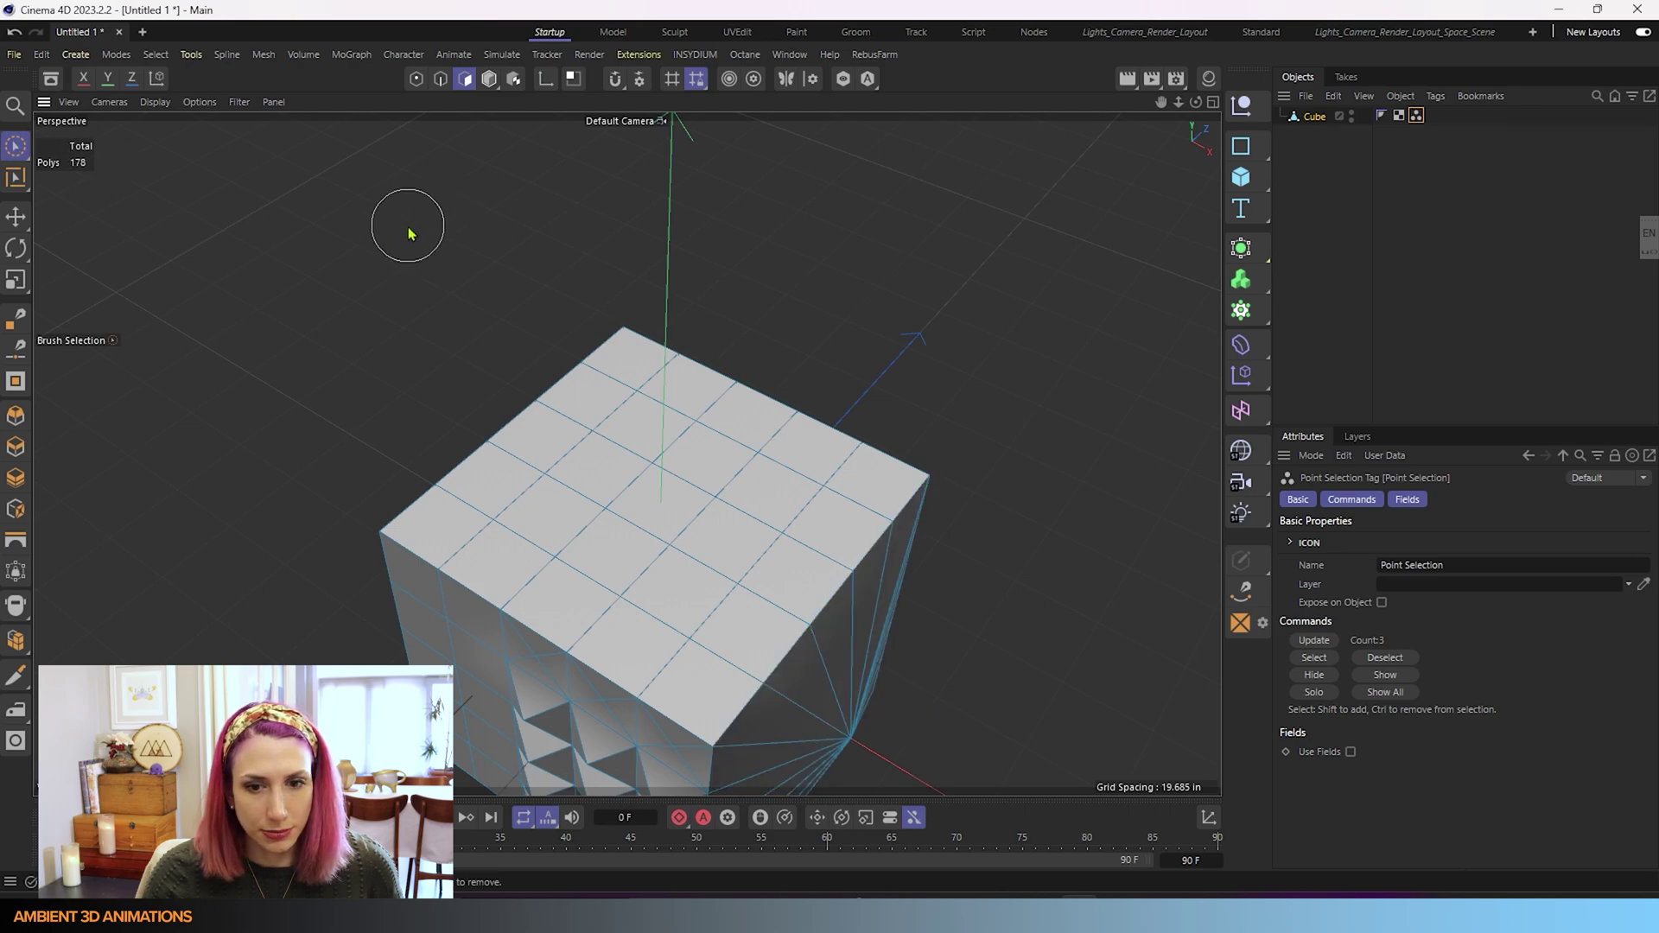
click(417, 79)
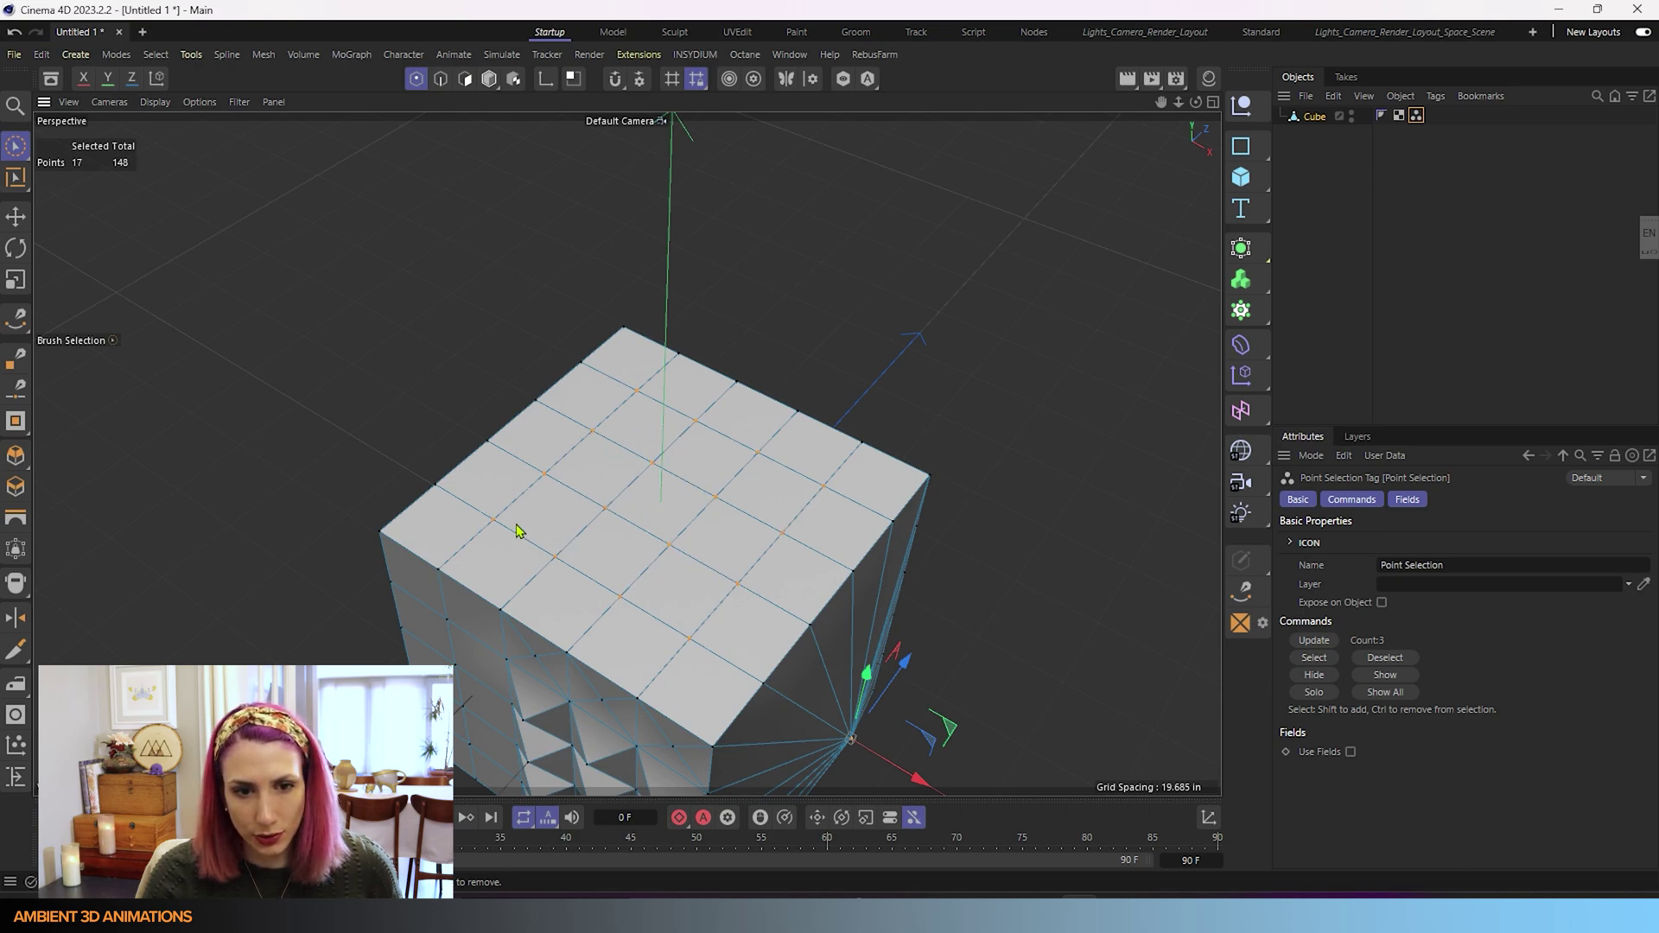
click(1262, 627)
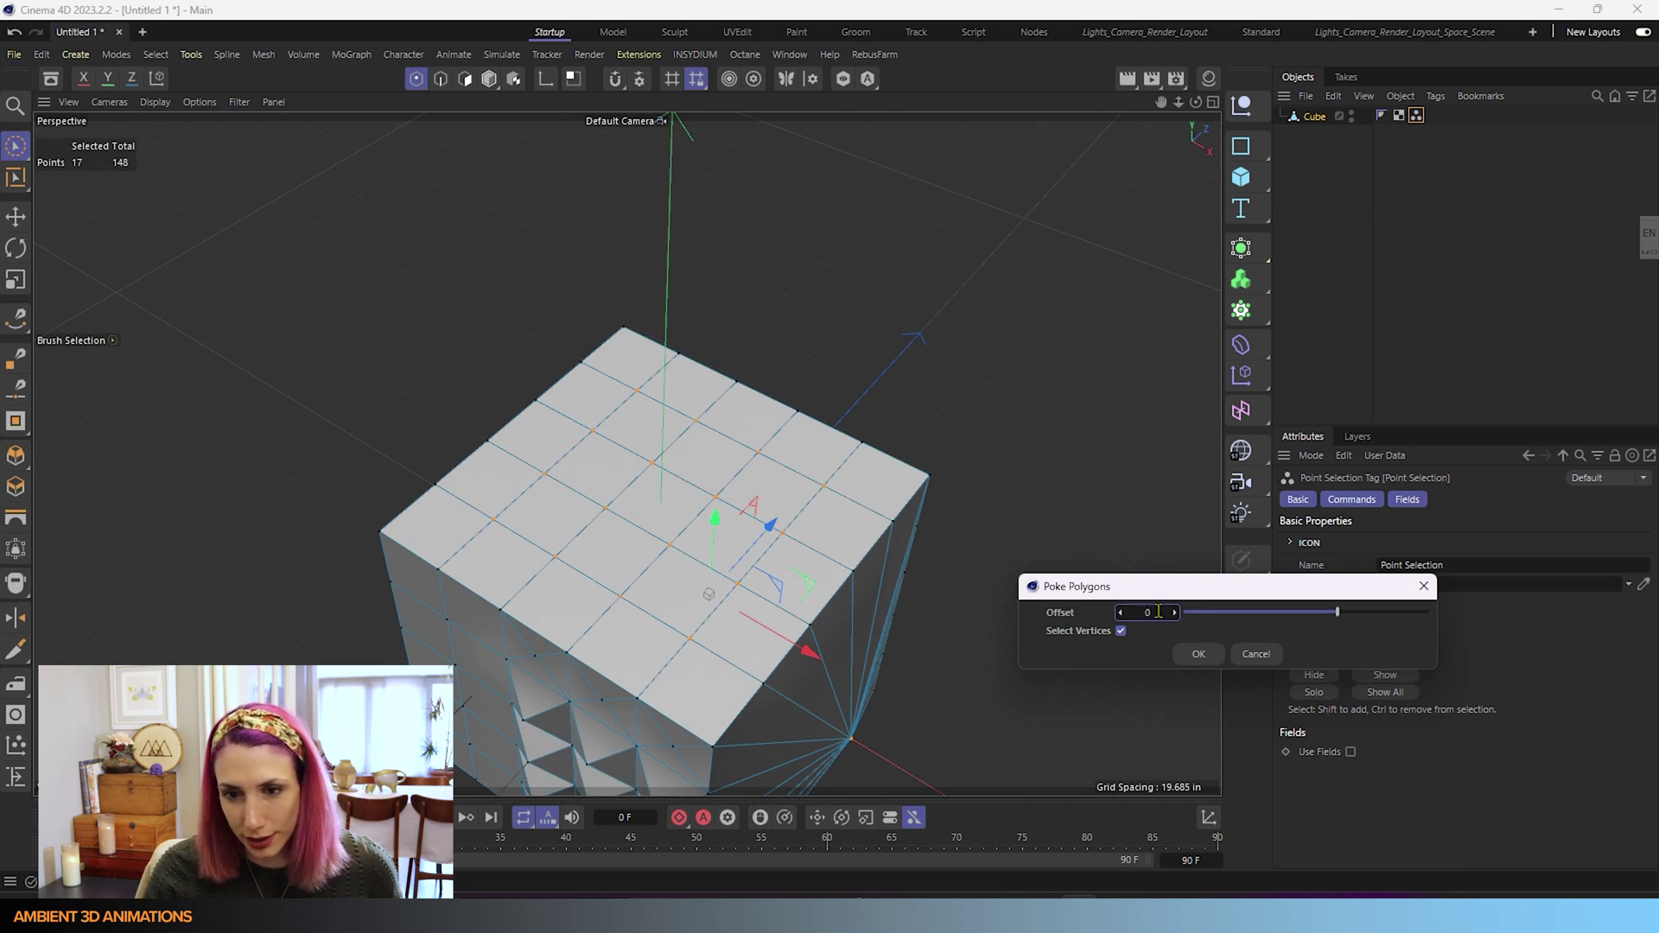
key(BackSpace)
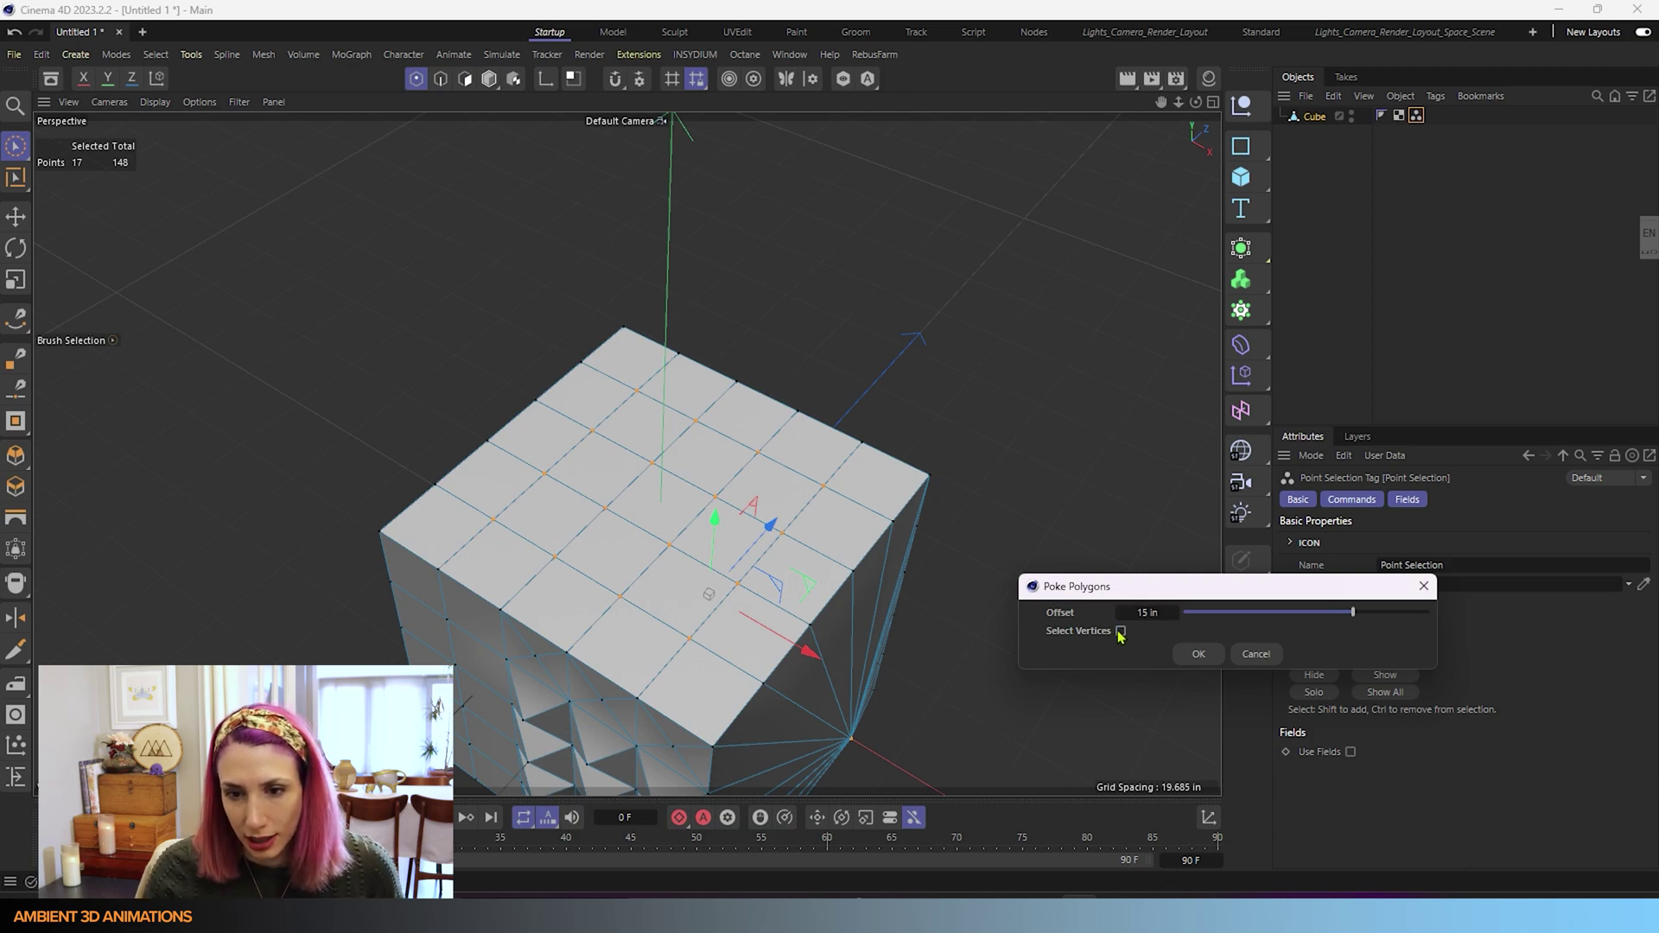
click(1198, 654)
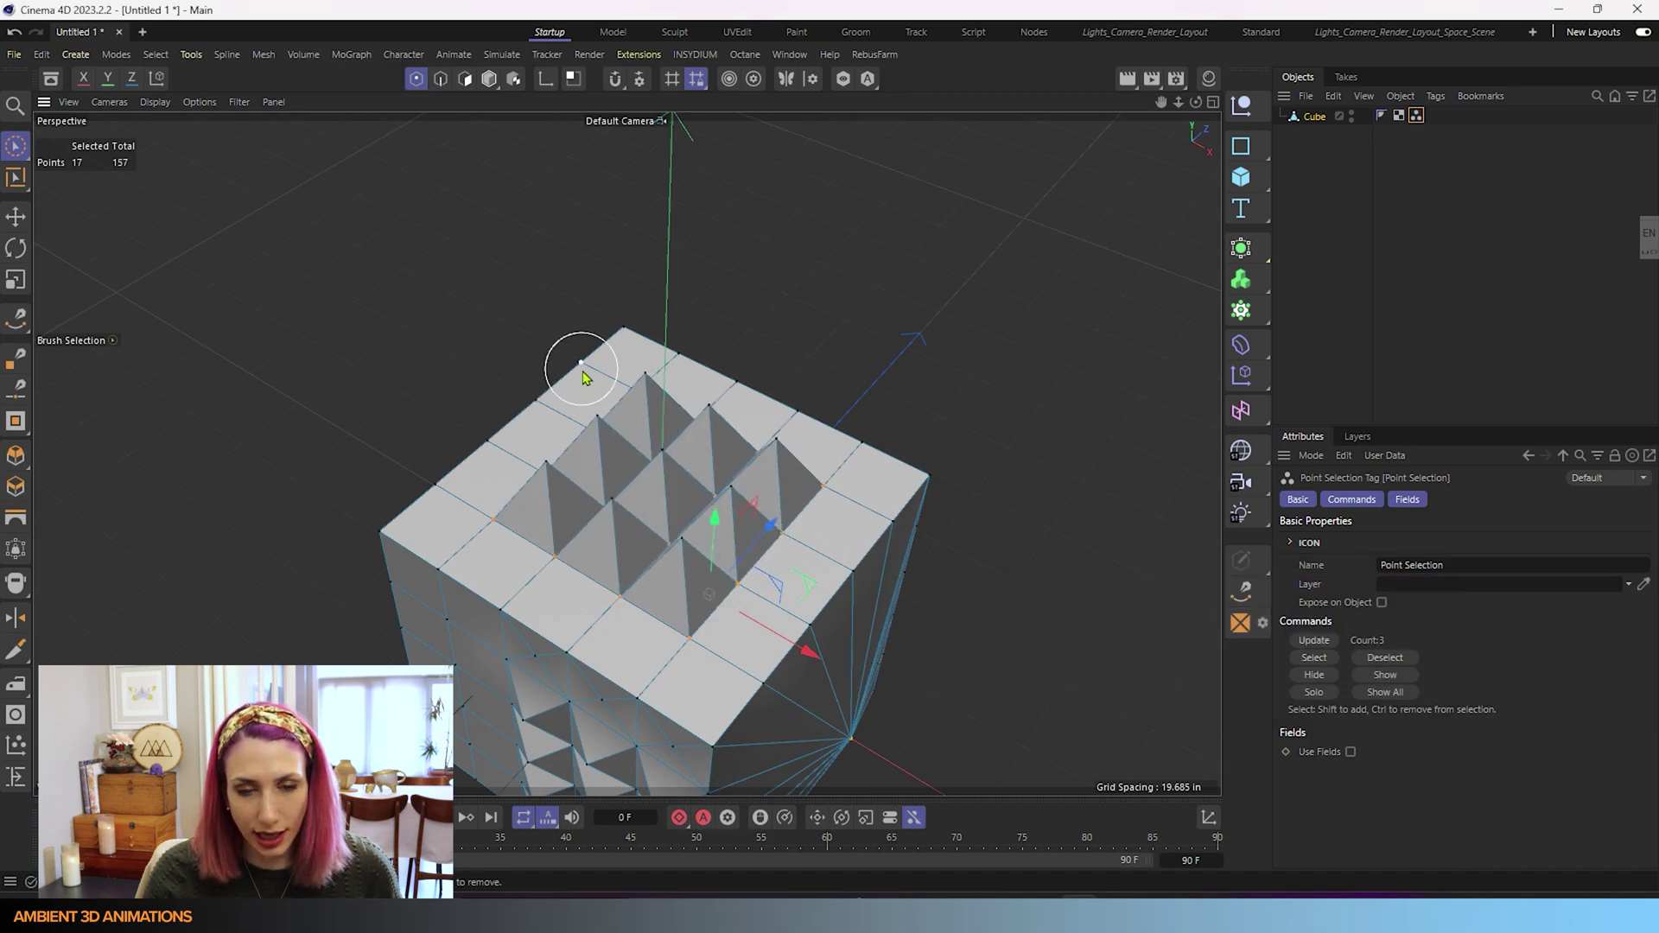
mouse_move(781, 514)
alt+mouse_down()
mouse_move(795, 414)
mouse_move(1025, 530)
mouse_move(1126, 515)
mouse_move(967, 555)
mouse_move(899, 671)
mouse_move(950, 533)
mouse_move(617, 503)
mouse_move(623, 537)
alt+mouse_up()
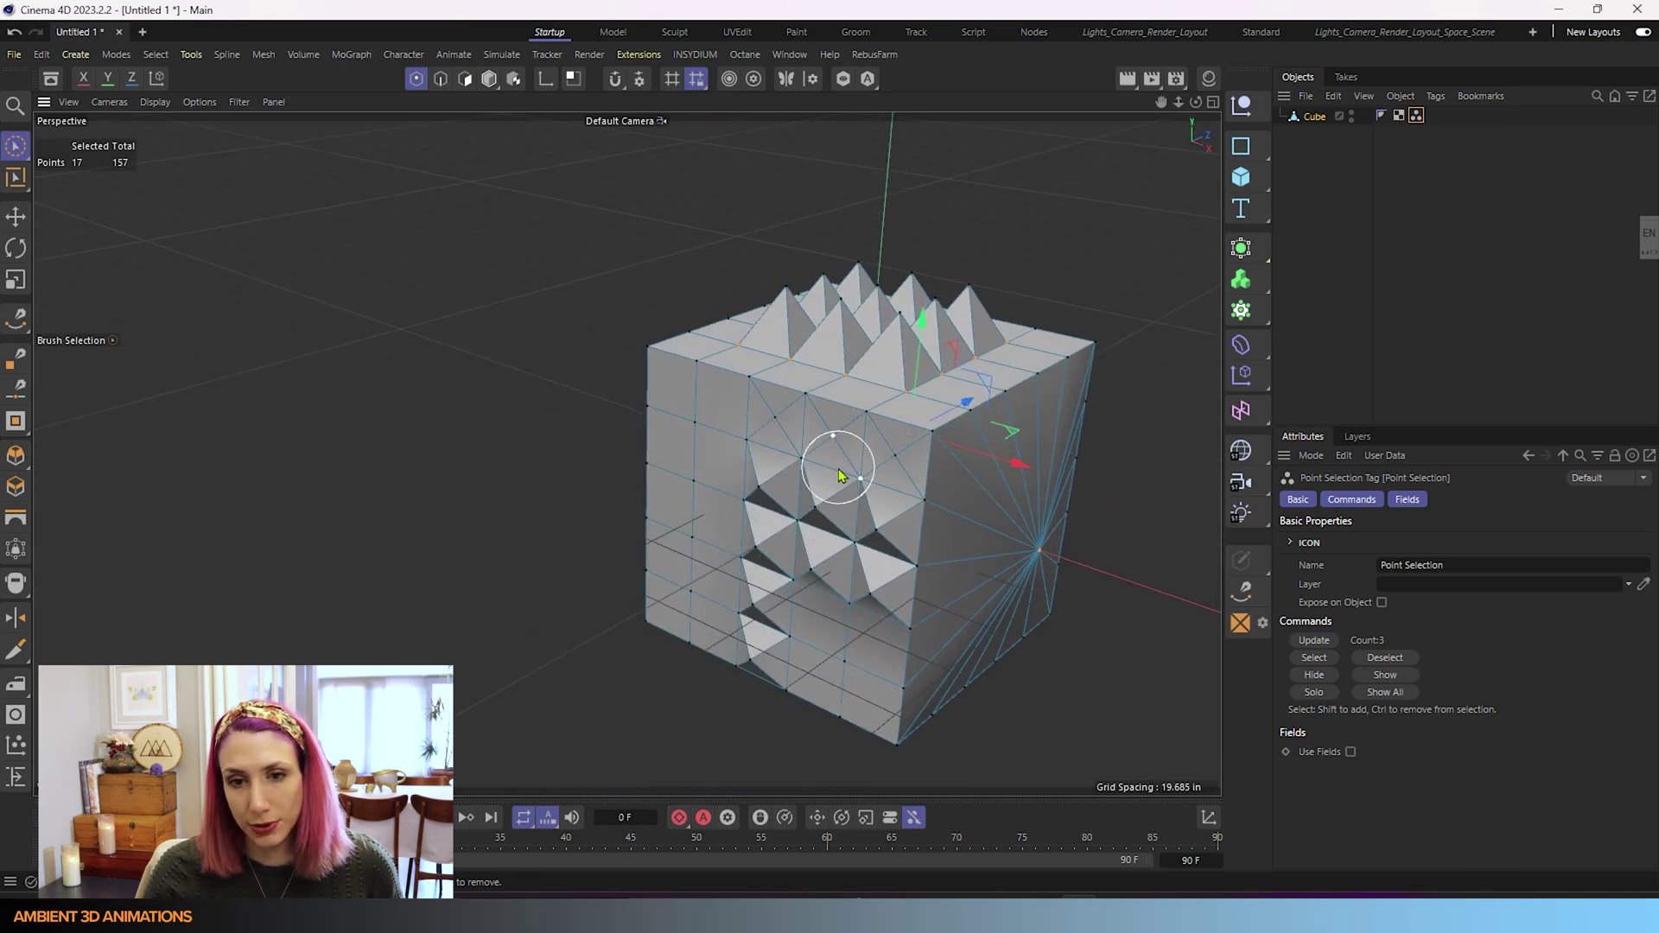
alt+drag(844, 475, 705, 519)
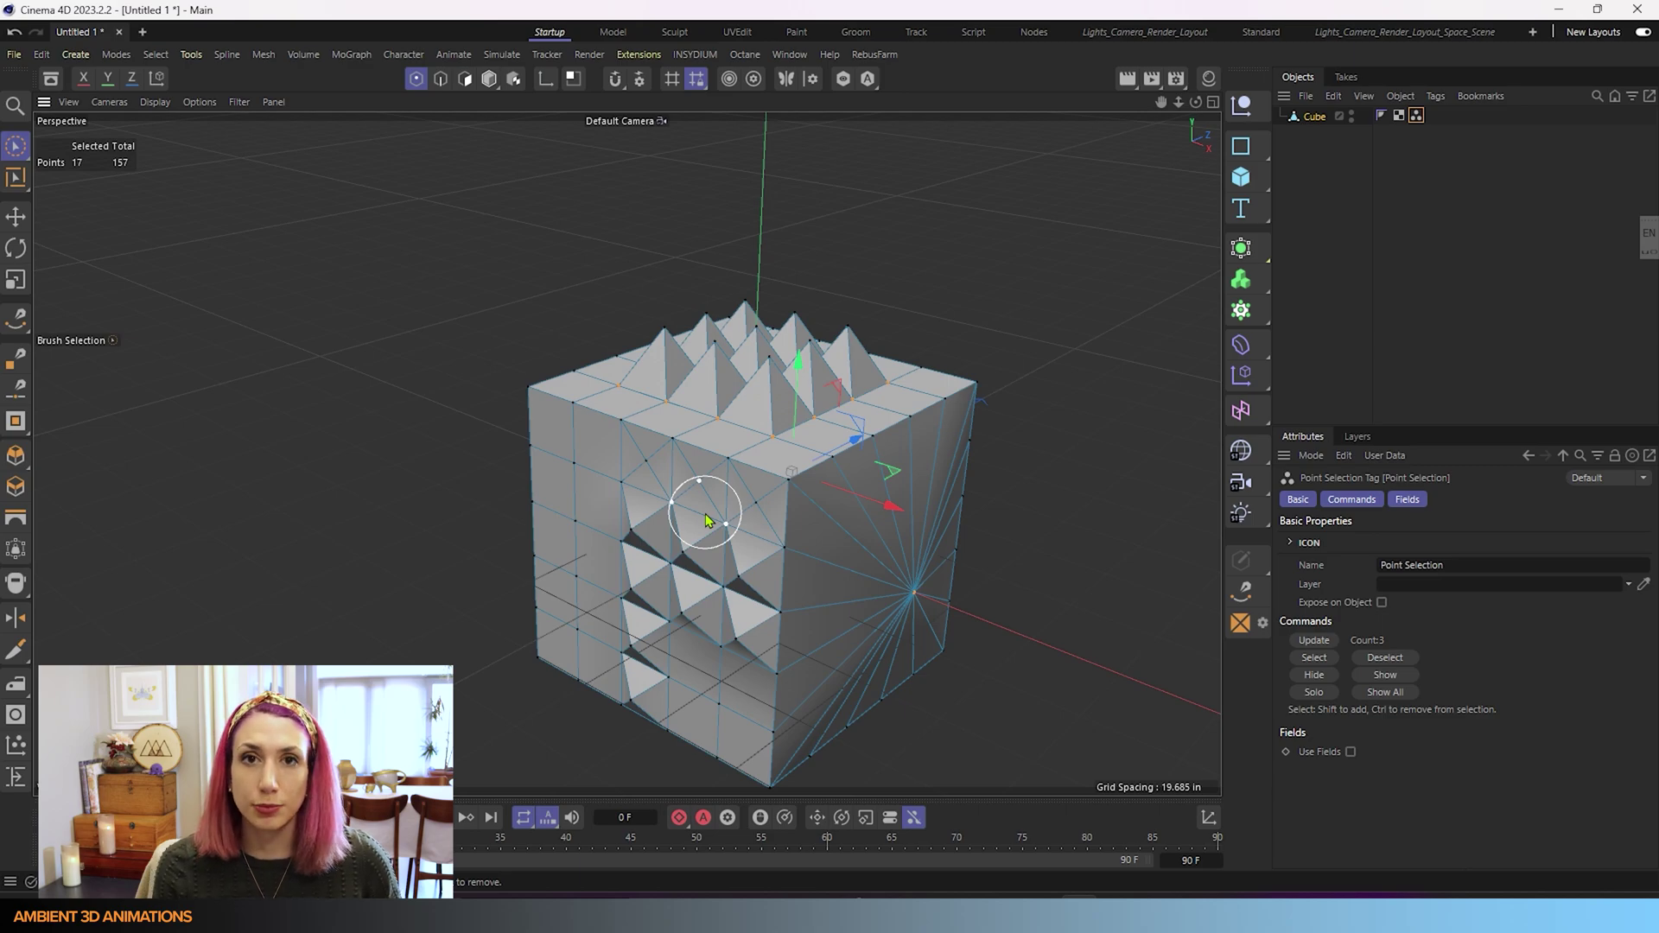